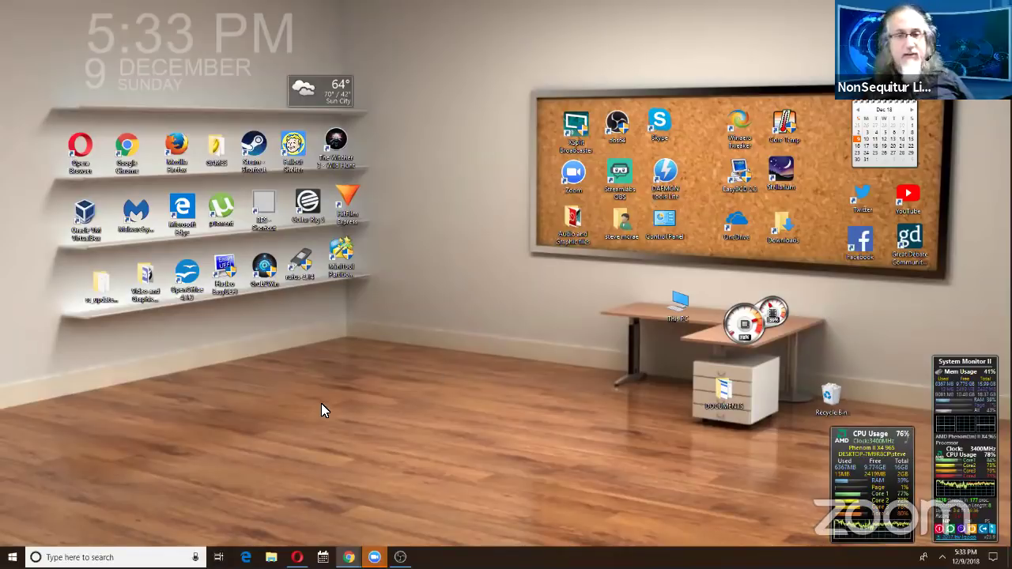
- Switch to the Opera browser, search Google for "youtube" and open the YouTube site
{"action": "left_click", "coordinate": [297, 557]}
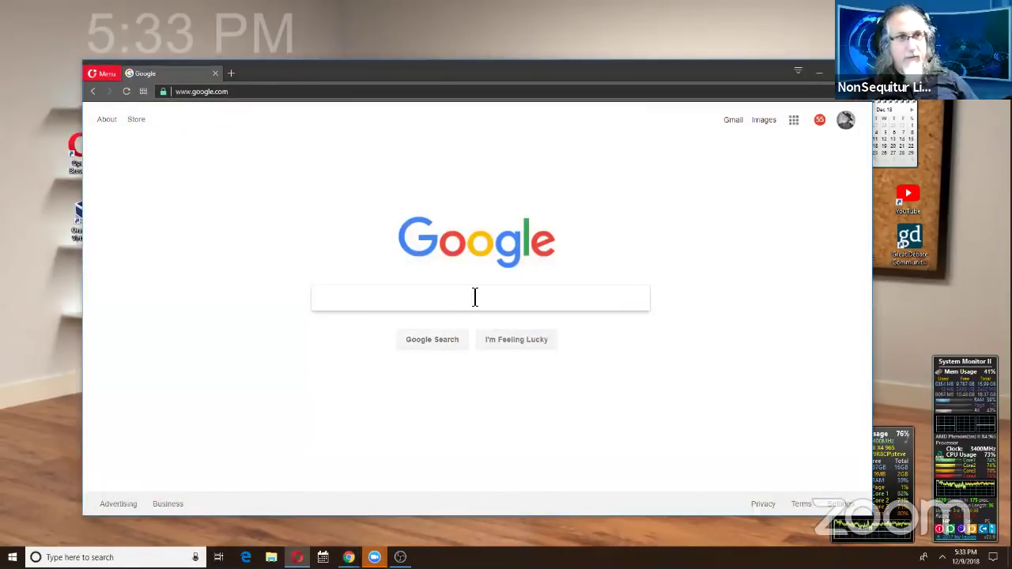
{"action": "left_click", "coordinate": [473, 298]}
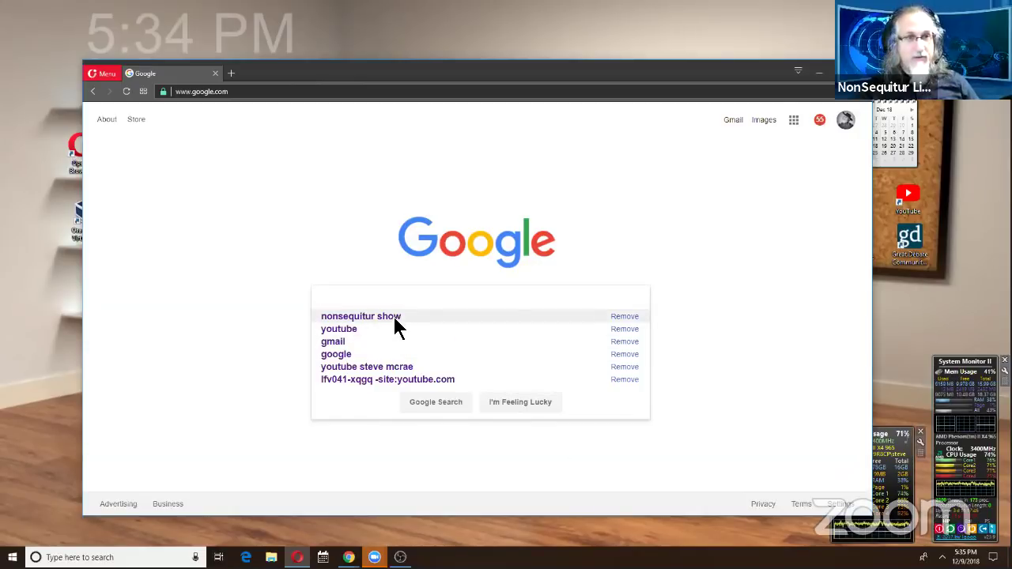
{"action": "type", "text": "youtube"}
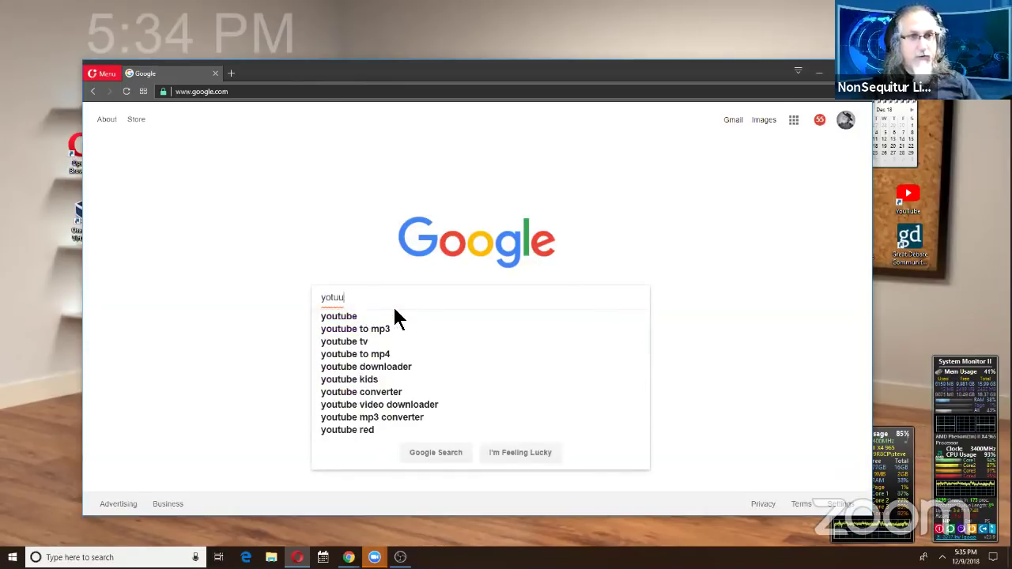
{"action": "key", "text": "Return"}
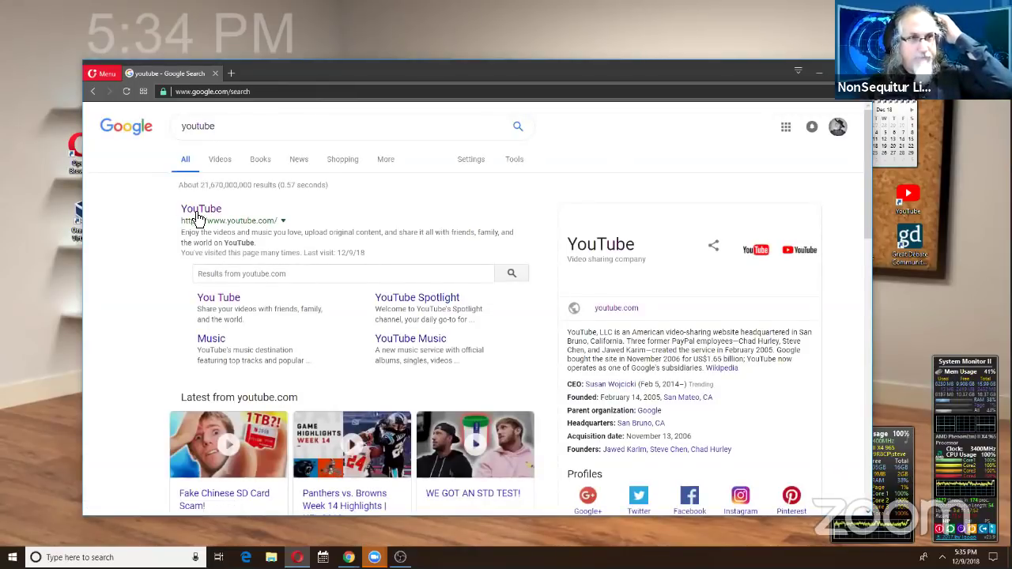
{"action": "left_click", "coordinate": [200, 212]}
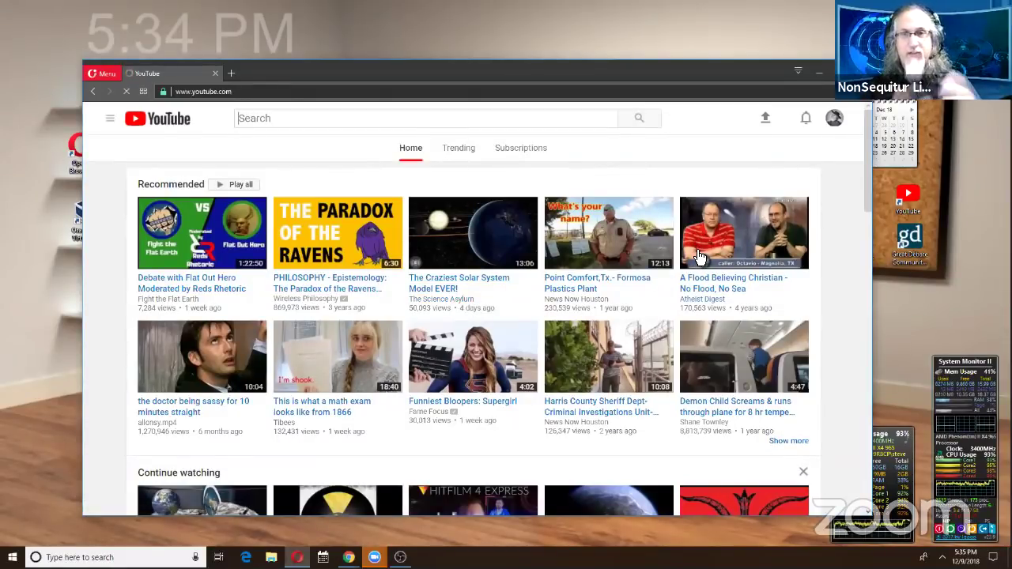
- Switch the YouTube account to the Great Debate Community channel
{"action": "mouse_move", "coordinate": [699, 257]}
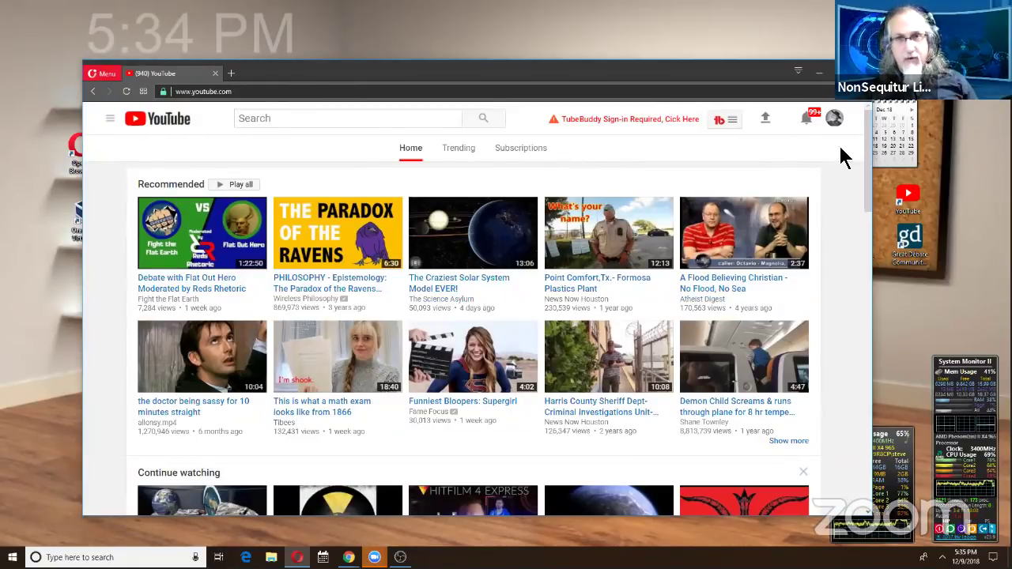
{"action": "left_click", "coordinate": [834, 120]}
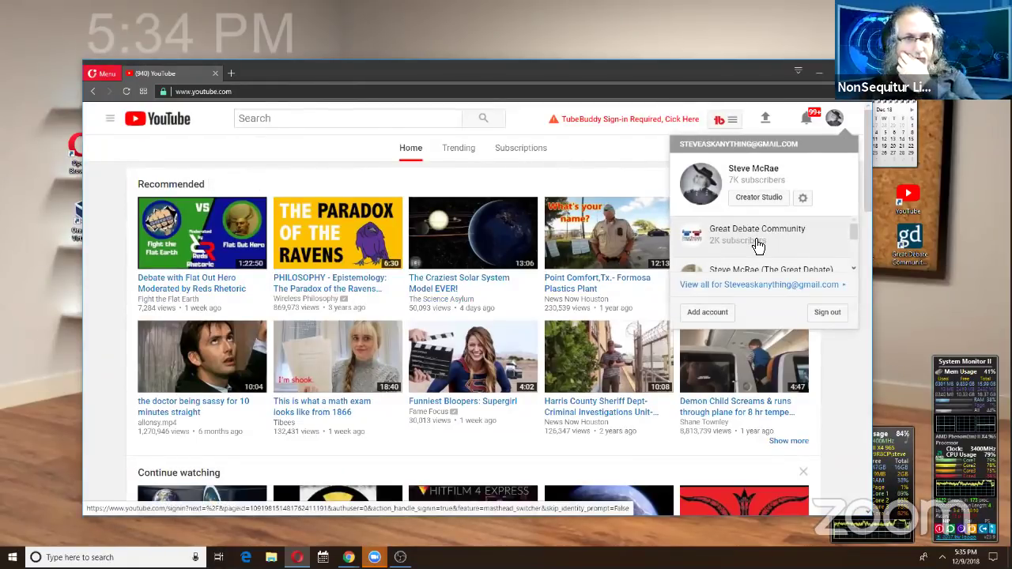
{"action": "left_click", "coordinate": [757, 245]}
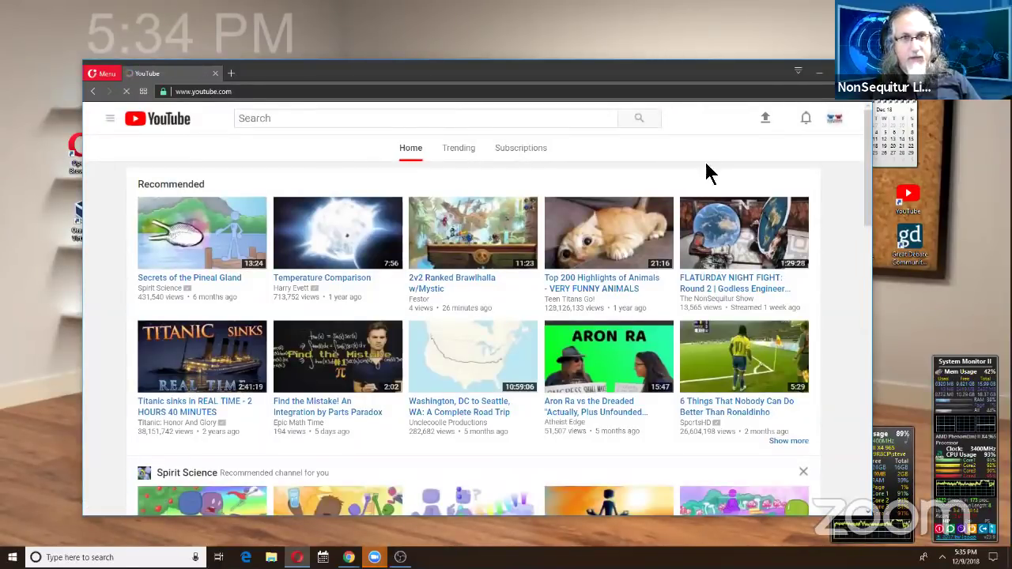
- Open the Great Debate Community channel's Creator Studio and go to its Live Streaming dashboard
{"action": "left_click", "coordinate": [838, 123]}
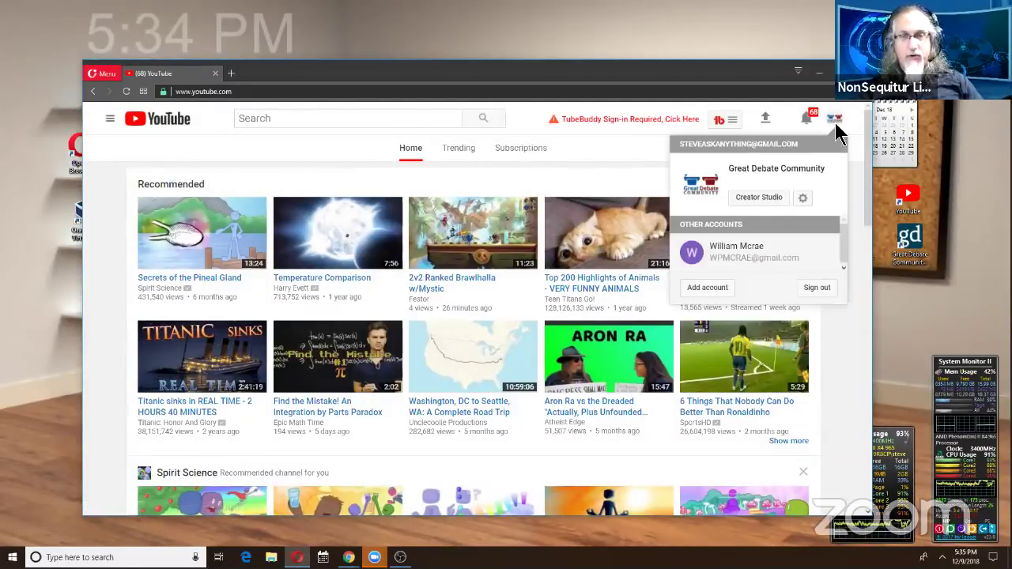
{"action": "left_click", "coordinate": [772, 205]}
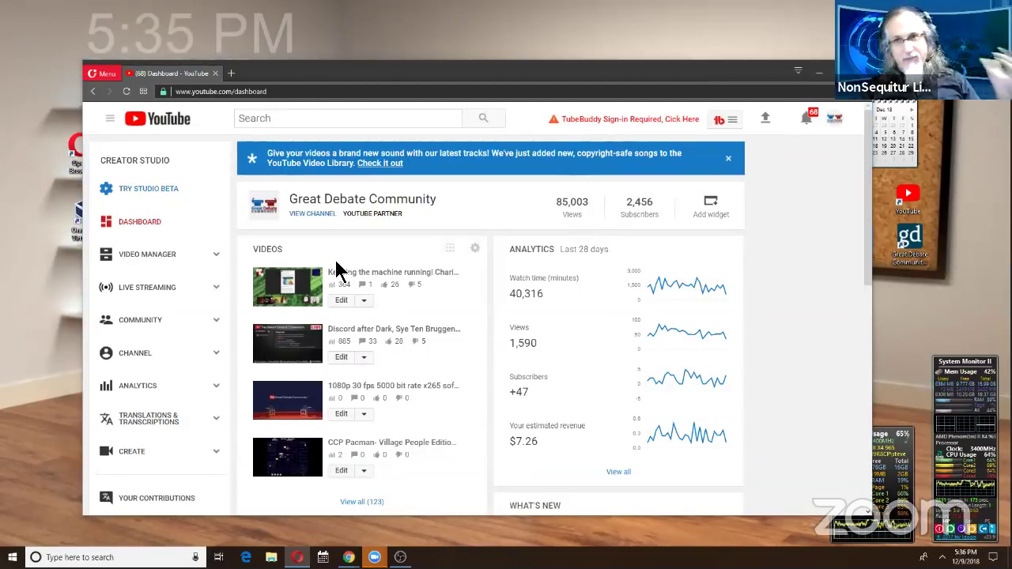
{"action": "left_click", "coordinate": [136, 293]}
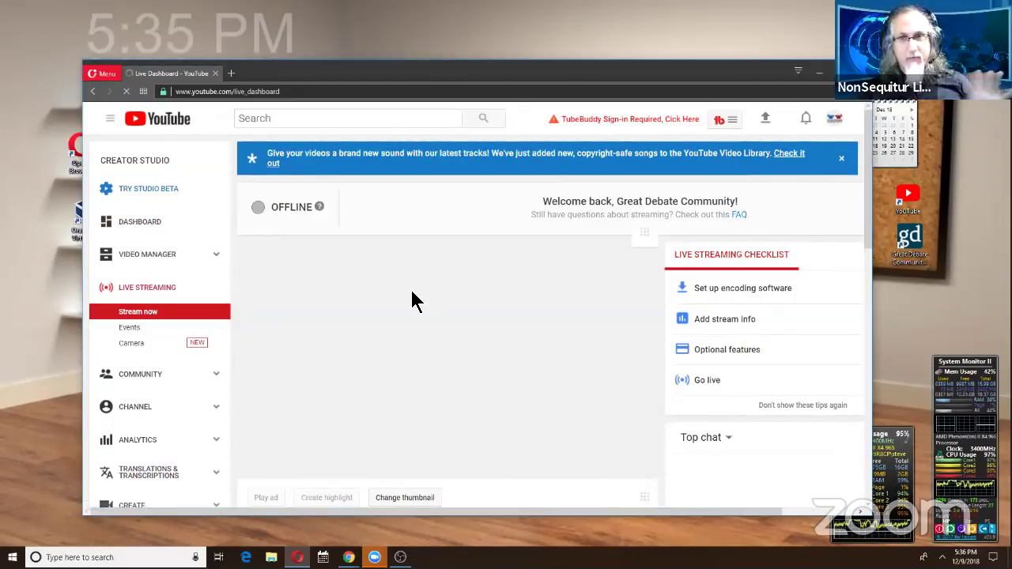
{"action": "scroll", "coordinate": [411, 300], "scroll_direction": "down", "scroll_amount": 1}
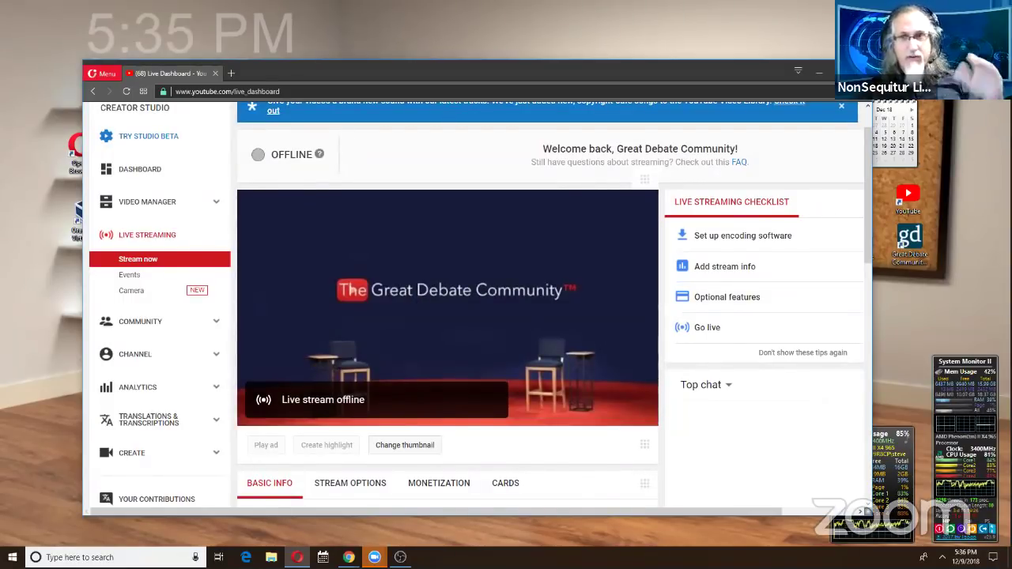
{"action": "mouse_move", "coordinate": [395, 340]}
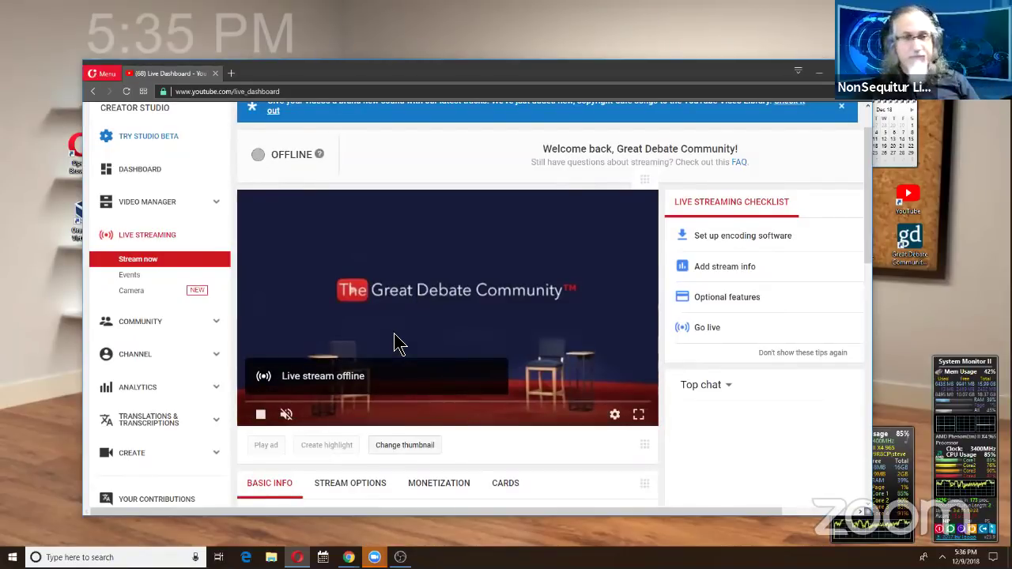
{"action": "scroll", "coordinate": [398, 343], "scroll_direction": "down", "scroll_amount": 1}
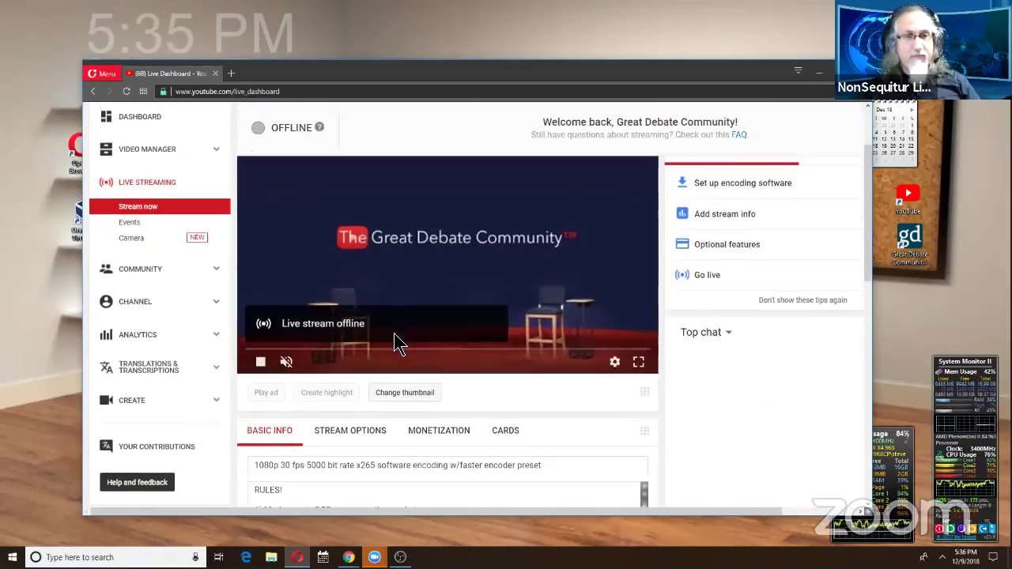
{"action": "left_click", "coordinate": [430, 399]}
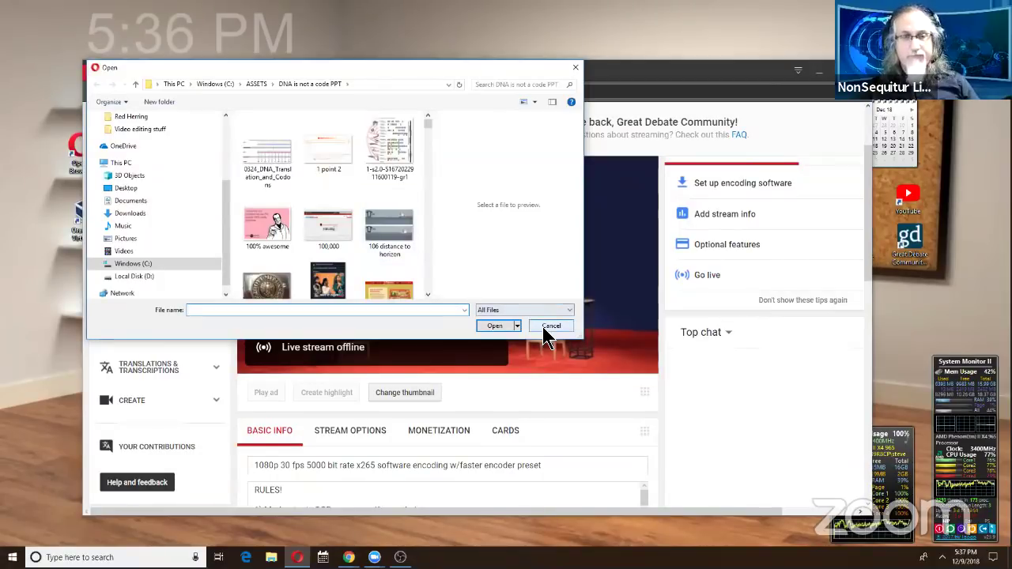
{"action": "left_click", "coordinate": [546, 330]}
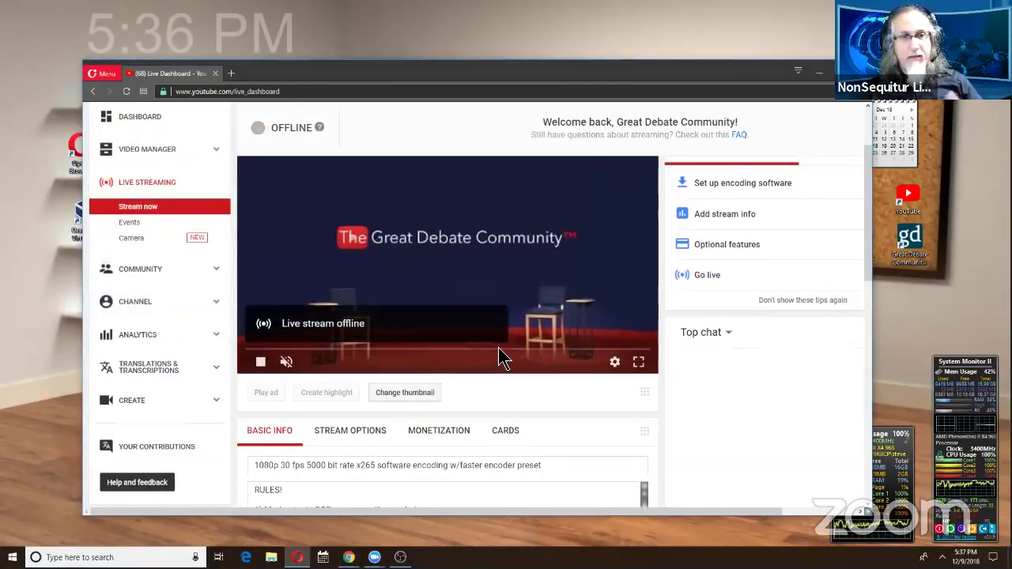
- Replace the stream's existing title in the basic info with "TITLE"
{"action": "scroll", "coordinate": [498, 347], "scroll_direction": "down", "scroll_amount": 1}
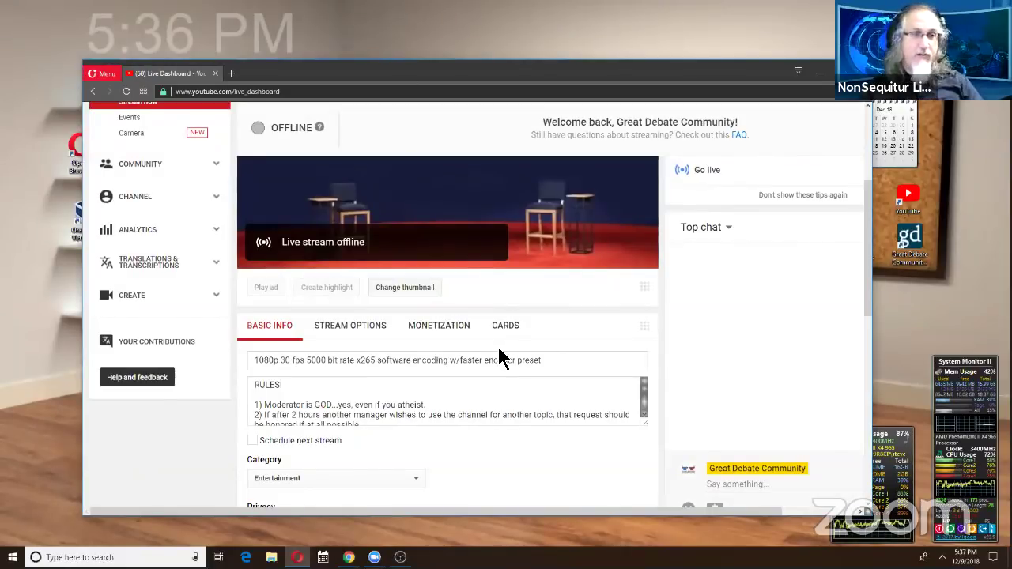
{"action": "left_click_drag", "start_coordinate": [540, 360], "coordinate": [226, 354]}
{"action": "key", "text": "BackSpace"}
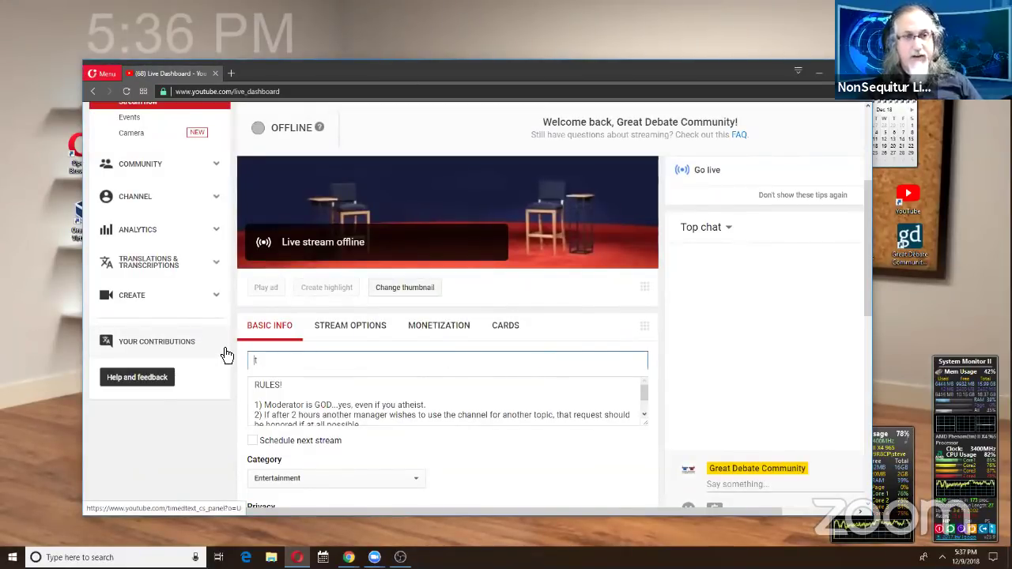
{"action": "type", "text": "TITLE"}
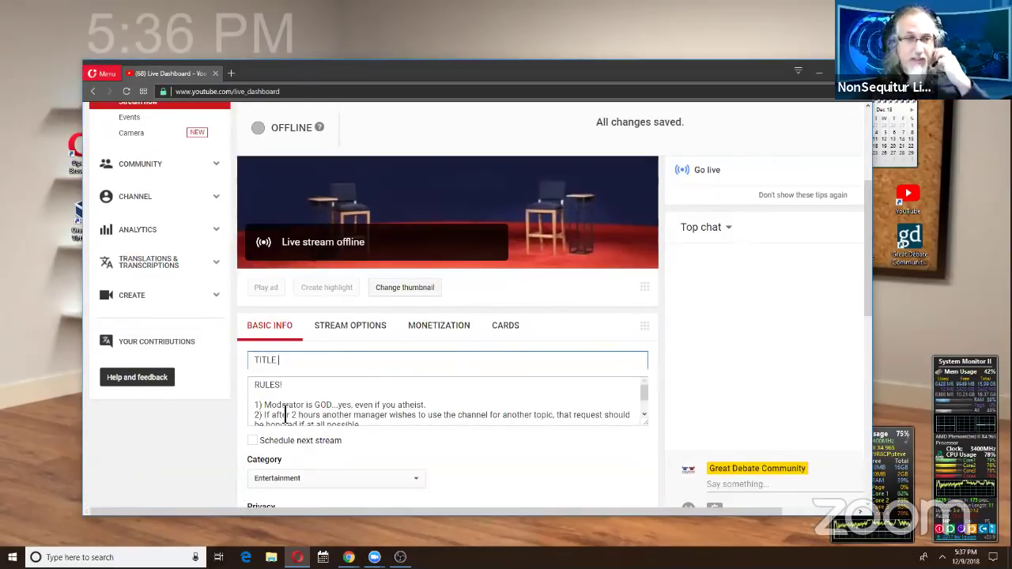
- View the channel's upcoming live events in a separate browser tab and close that tab again
{"action": "scroll", "coordinate": [255, 370], "scroll_direction": "down", "scroll_amount": 1}
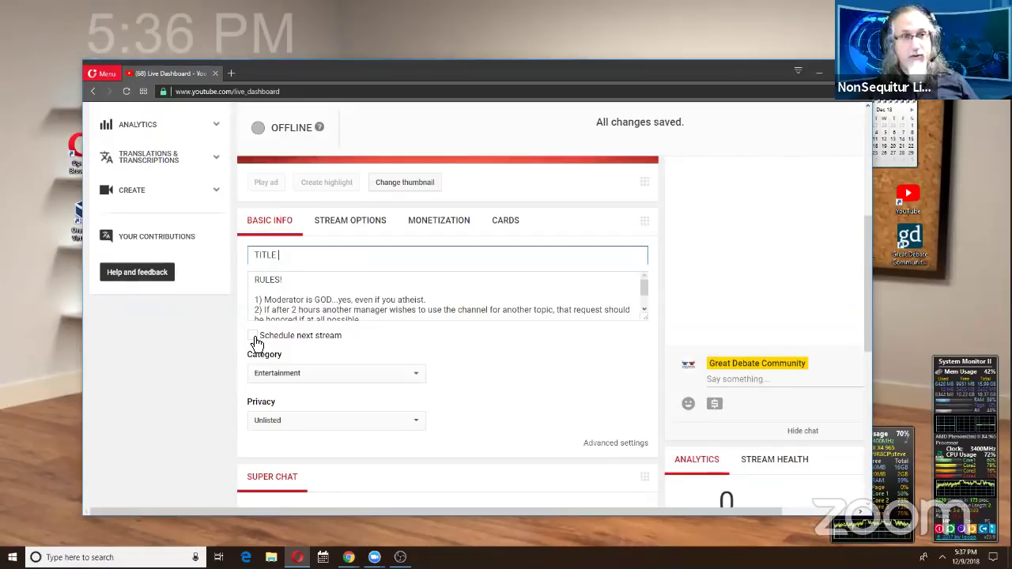
{"action": "scroll", "coordinate": [188, 414], "scroll_direction": "up", "scroll_amount": 3}
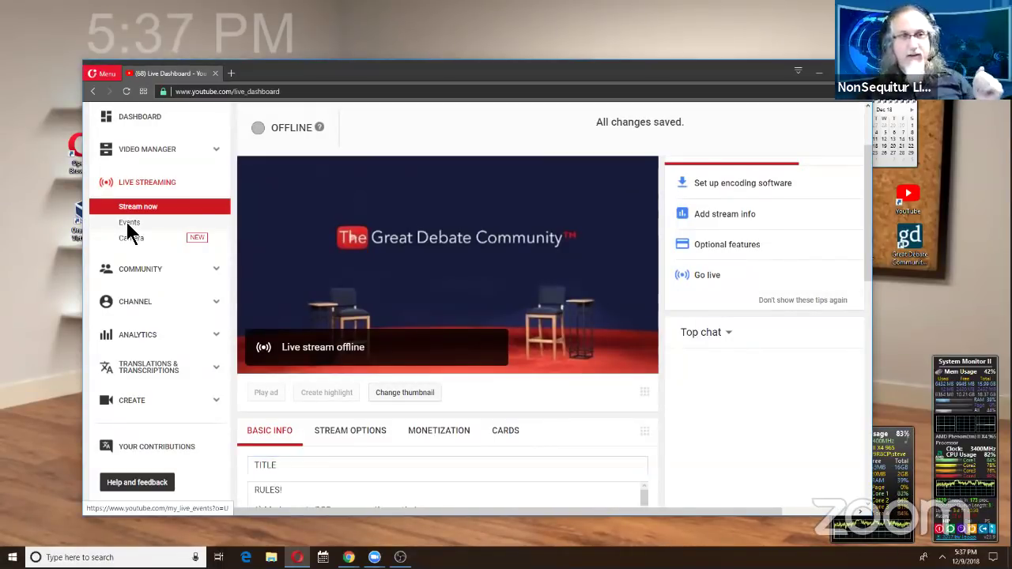
{"action": "right_click", "coordinate": [128, 225]}
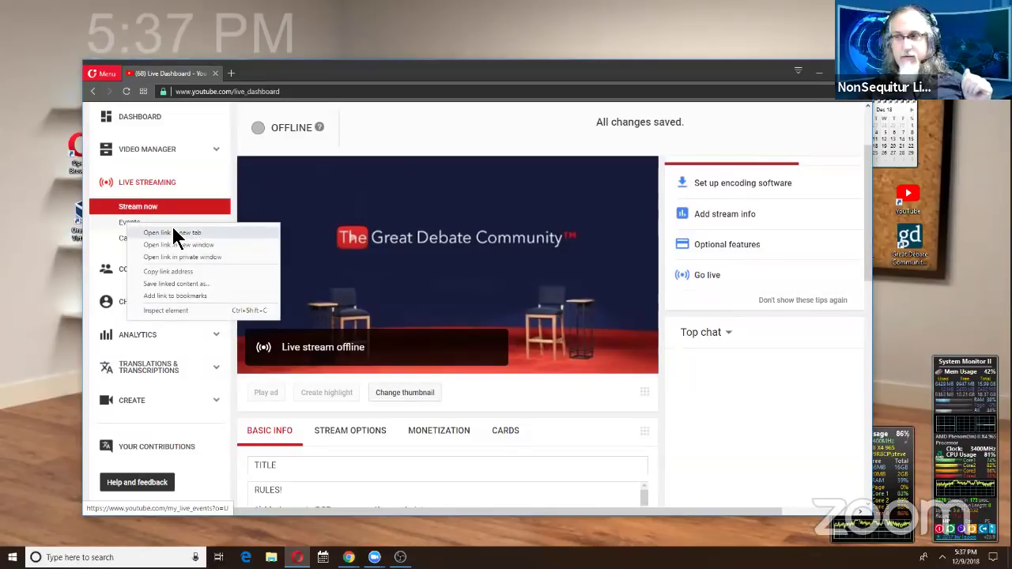
{"action": "left_click", "coordinate": [174, 232]}
{"action": "left_click", "coordinate": [264, 72]}
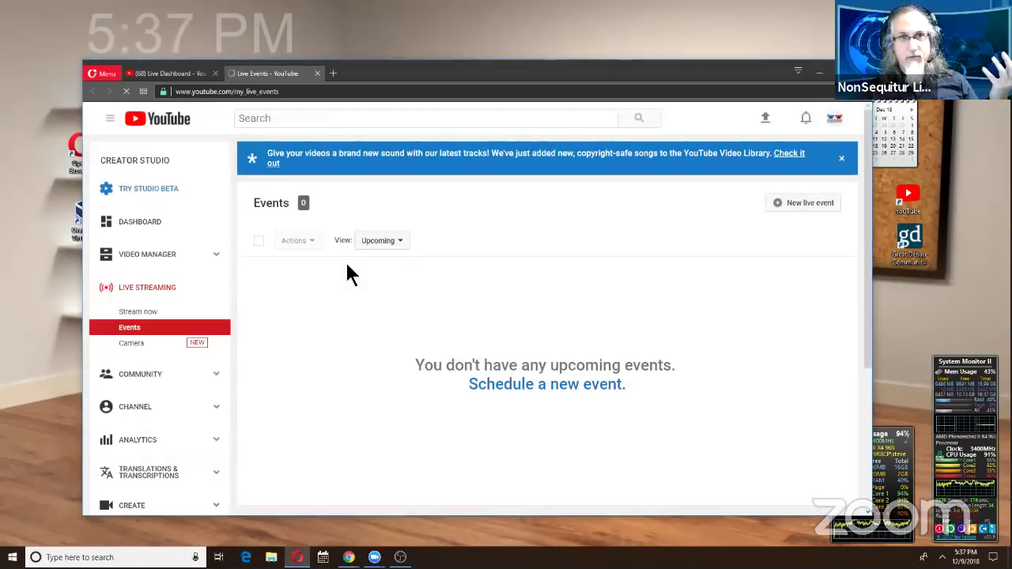
{"action": "left_click", "coordinate": [318, 74]}
- Turn on scheduling for the next stream and open the live Events list in a separate browser tab
{"action": "scroll", "coordinate": [373, 384], "scroll_direction": "down", "scroll_amount": 3}
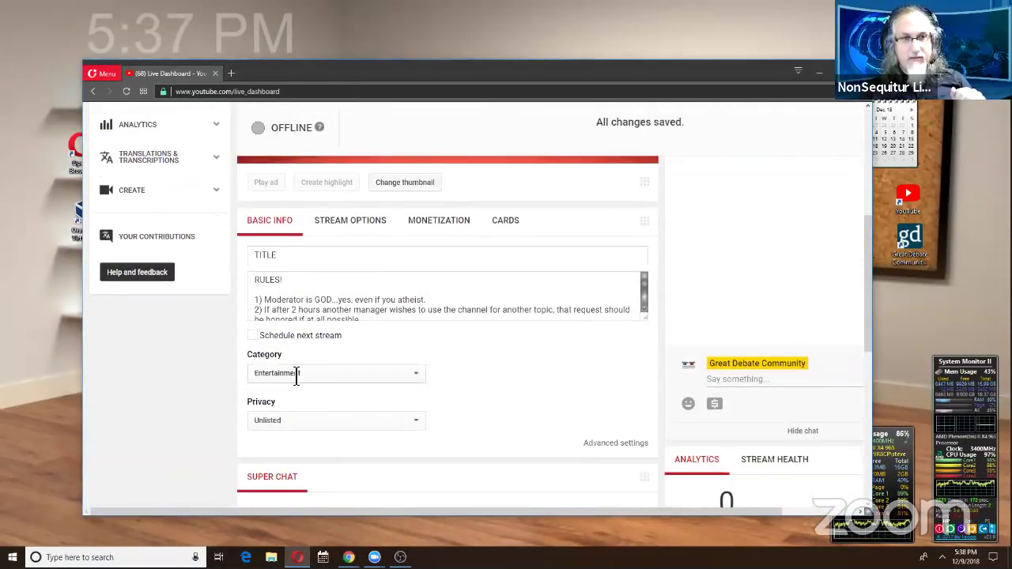
{"action": "left_click", "coordinate": [255, 337]}
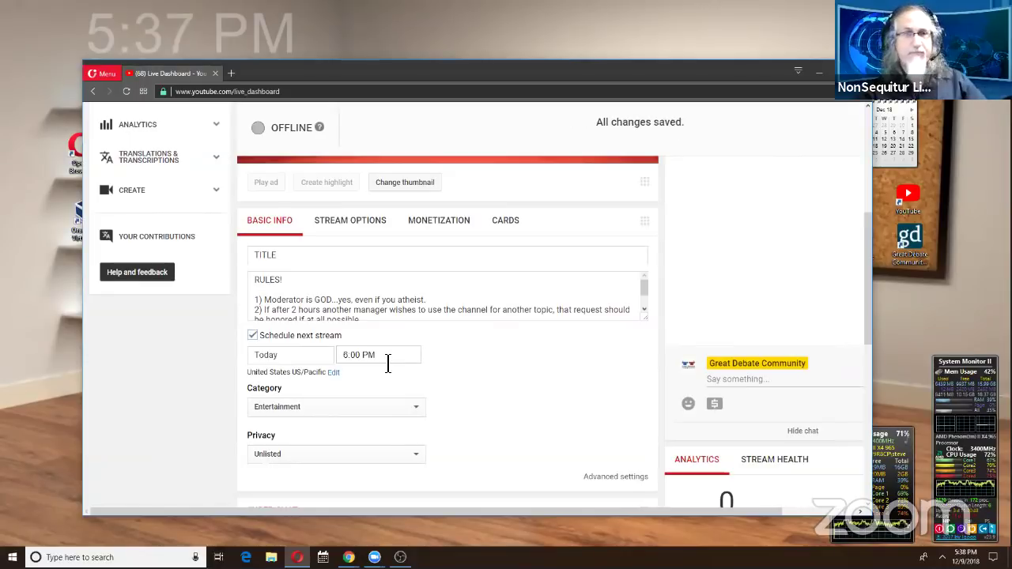
{"action": "scroll", "coordinate": [237, 266], "scroll_direction": "up", "scroll_amount": 5}
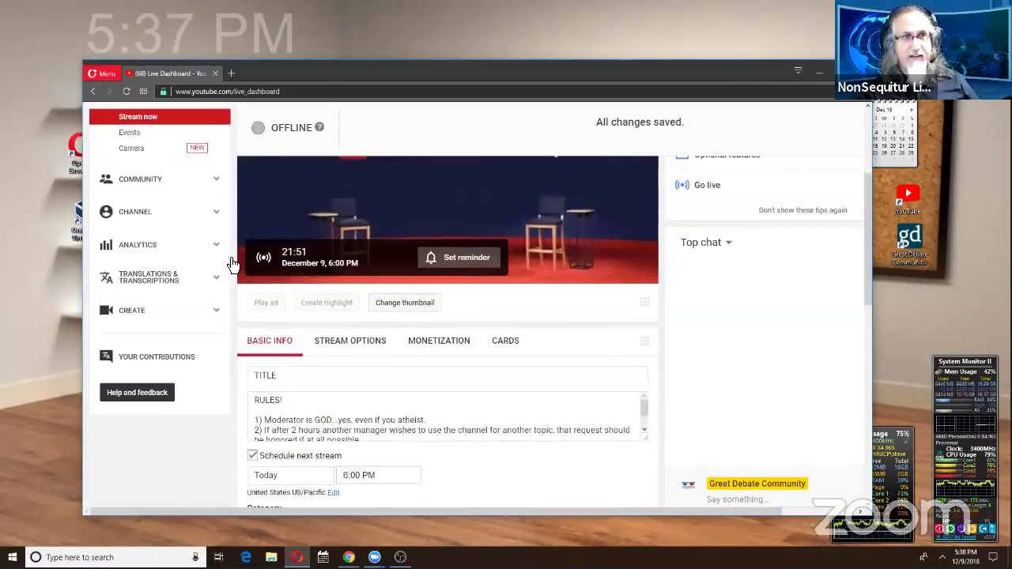
{"action": "right_click", "coordinate": [132, 175]}
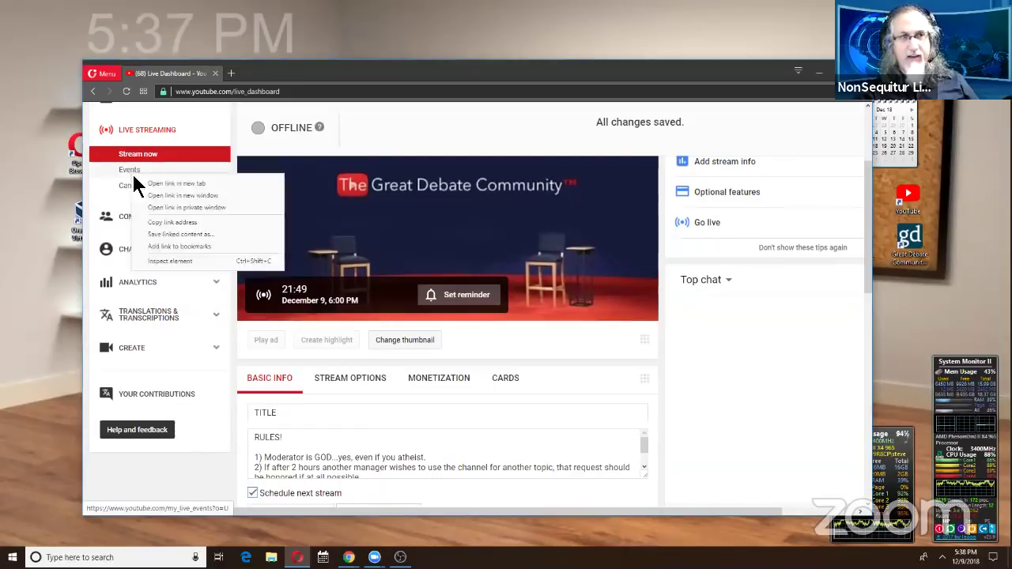
{"action": "left_click", "coordinate": [164, 185]}
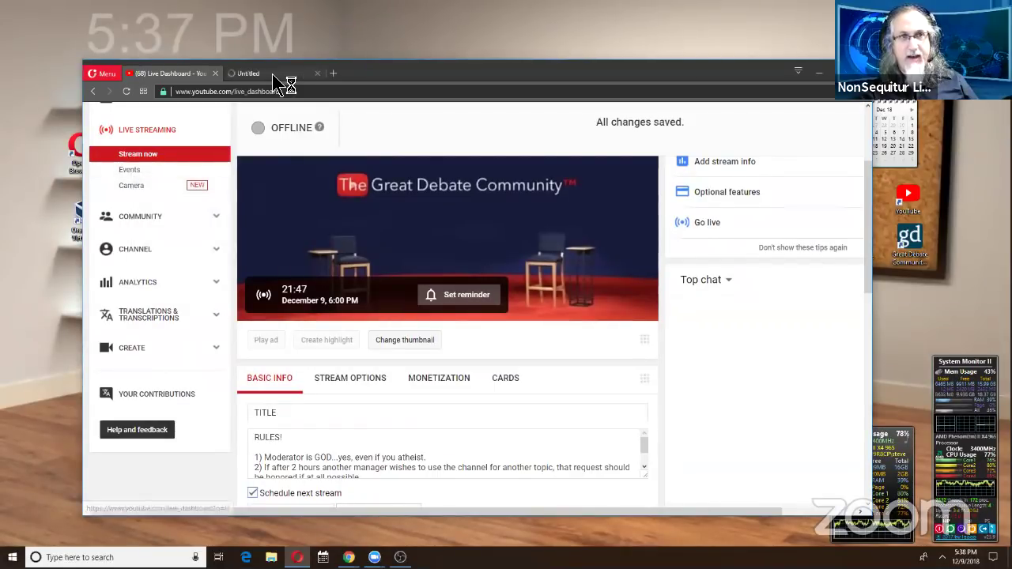
{"action": "left_click", "coordinate": [272, 74]}
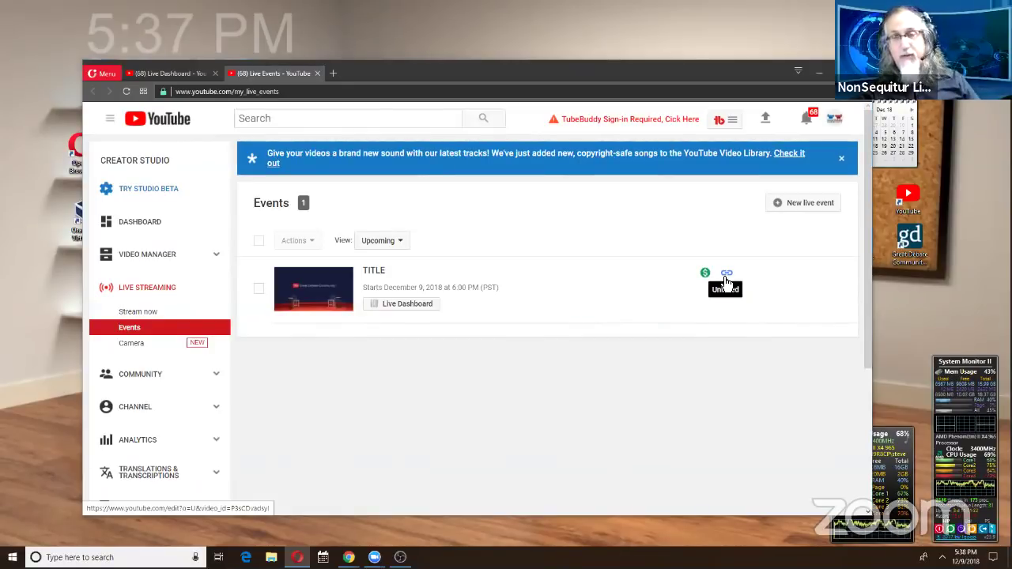
- Open the watch page of the upcoming TITLE event in its own browser tab
{"action": "right_click", "coordinate": [378, 272]}
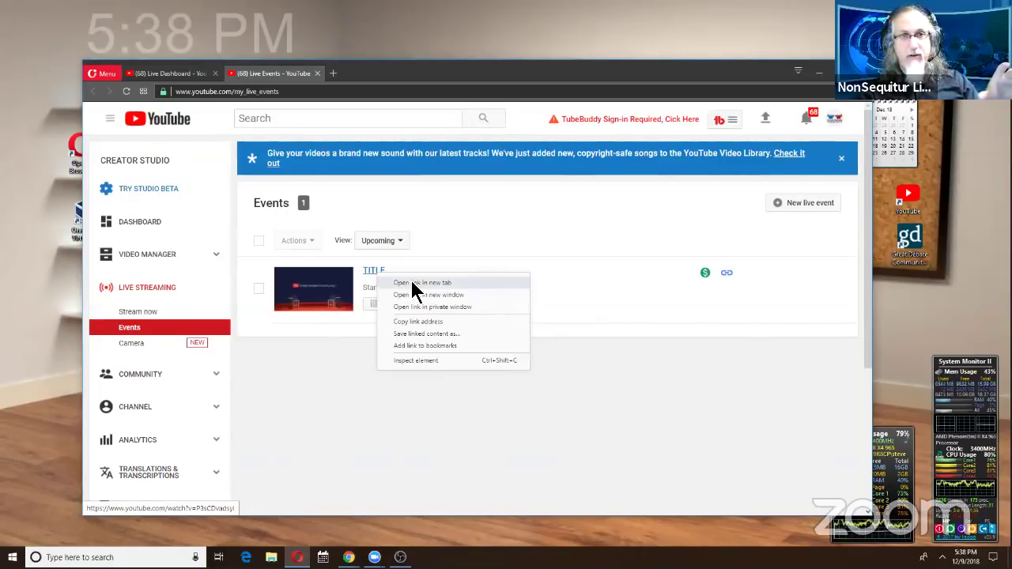
{"action": "left_click", "coordinate": [412, 284]}
{"action": "left_click", "coordinate": [348, 74]}
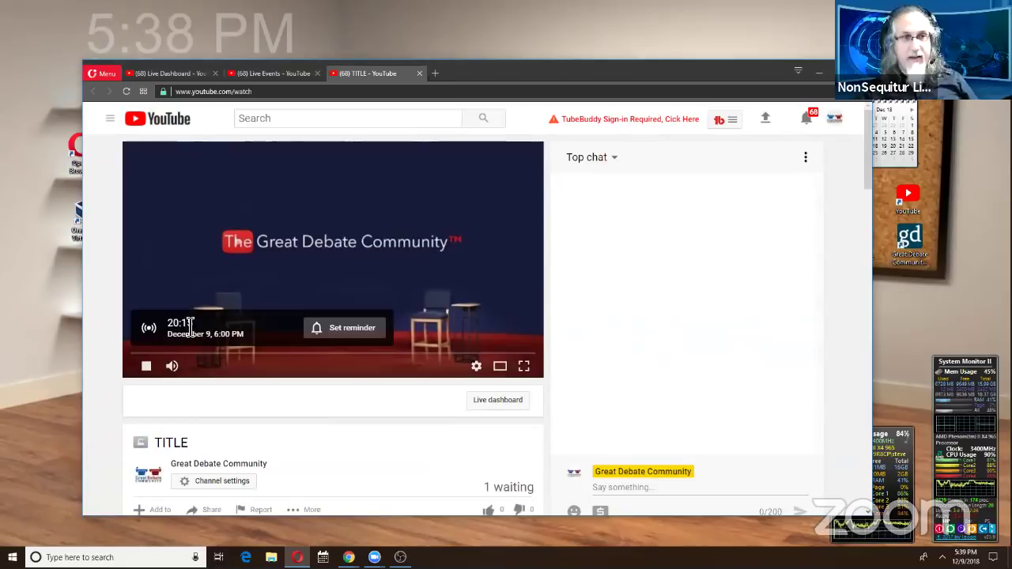
- Look over the event's watch page, select its full web address and return to the Live Dashboard
{"action": "scroll", "coordinate": [438, 316], "scroll_direction": "down", "scroll_amount": 2}
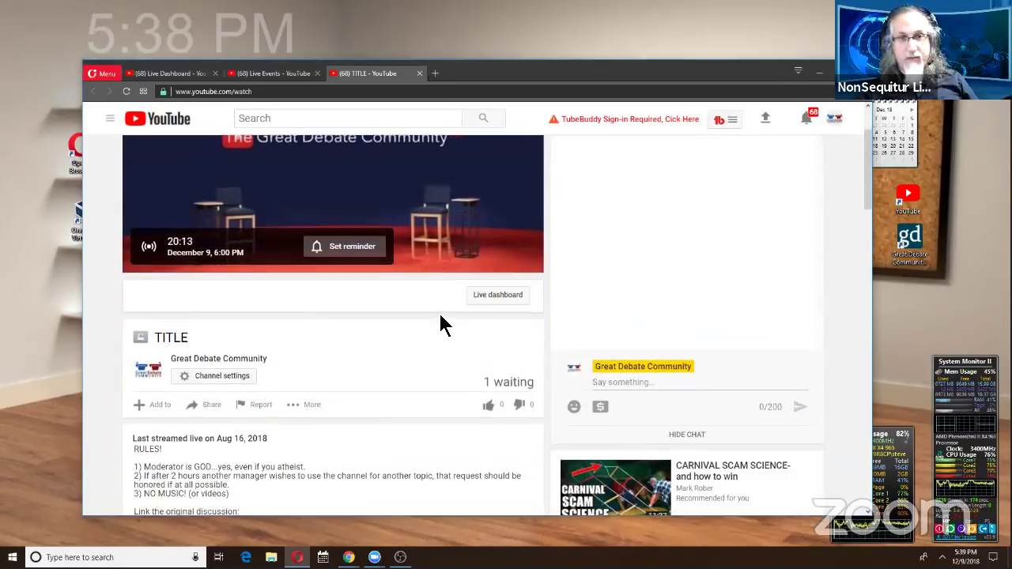
{"action": "scroll", "coordinate": [380, 238], "scroll_direction": "up", "scroll_amount": 2}
{"action": "left_click", "coordinate": [271, 93]}
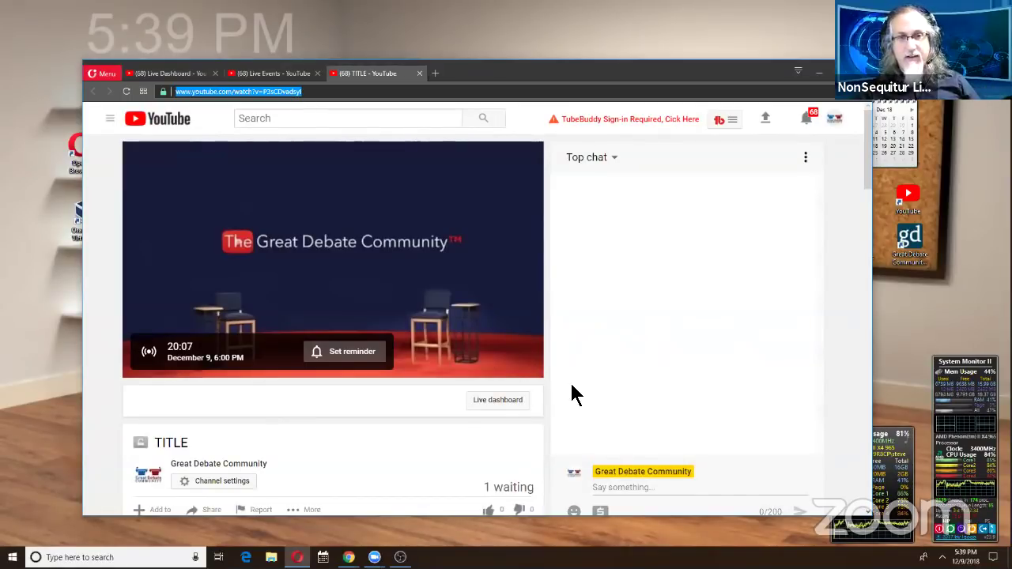
{"action": "scroll", "coordinate": [576, 414], "scroll_direction": "down", "scroll_amount": 1}
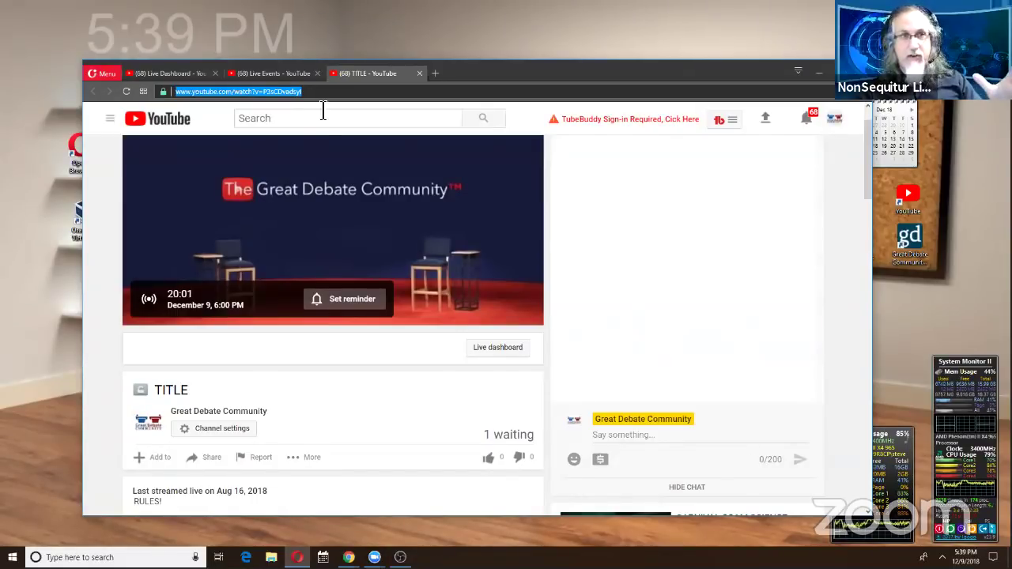
{"action": "left_click", "coordinate": [182, 72]}
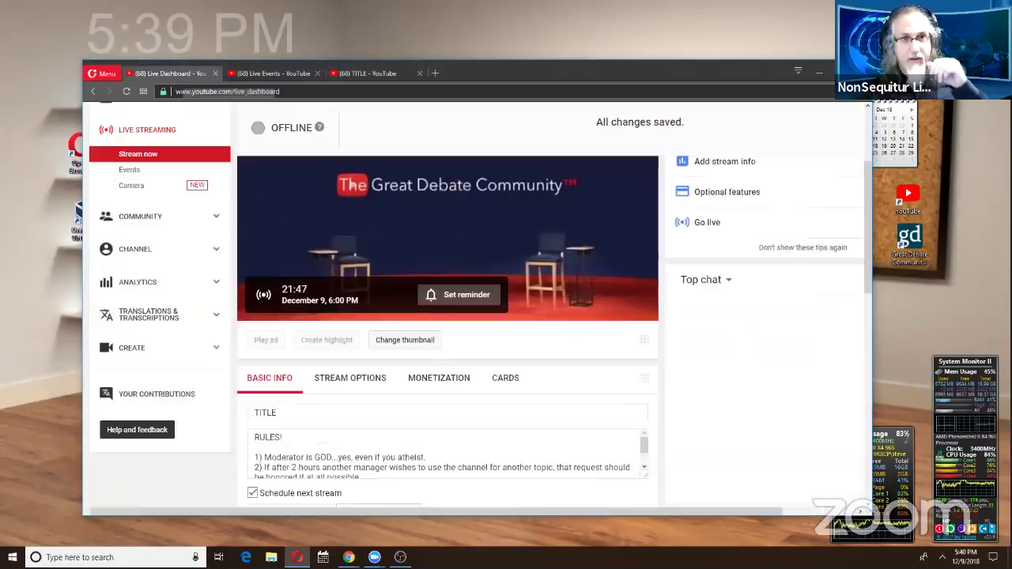
- Select the stream's shareable watch link in the Share section of the Live Dashboard
{"action": "scroll", "coordinate": [874, 367], "scroll_direction": "down", "scroll_amount": 1}
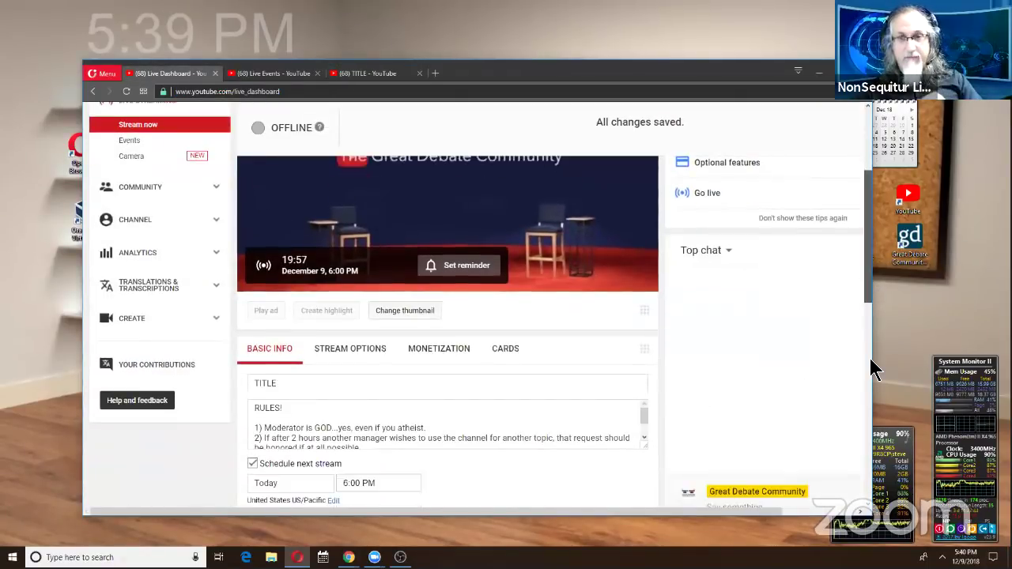
{"action": "scroll", "coordinate": [874, 367], "scroll_direction": "down", "scroll_amount": 5}
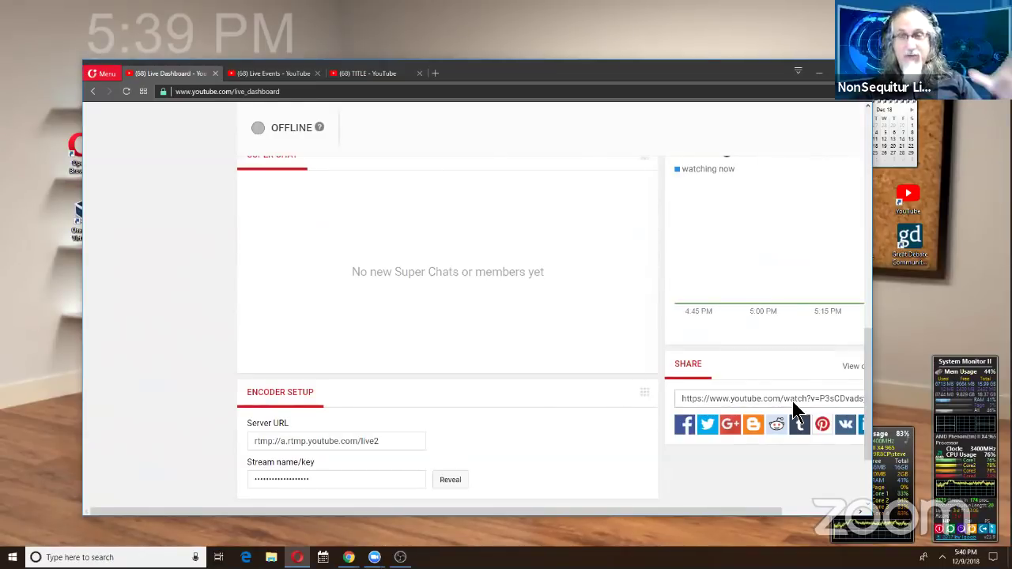
{"action": "left_click", "coordinate": [822, 399]}
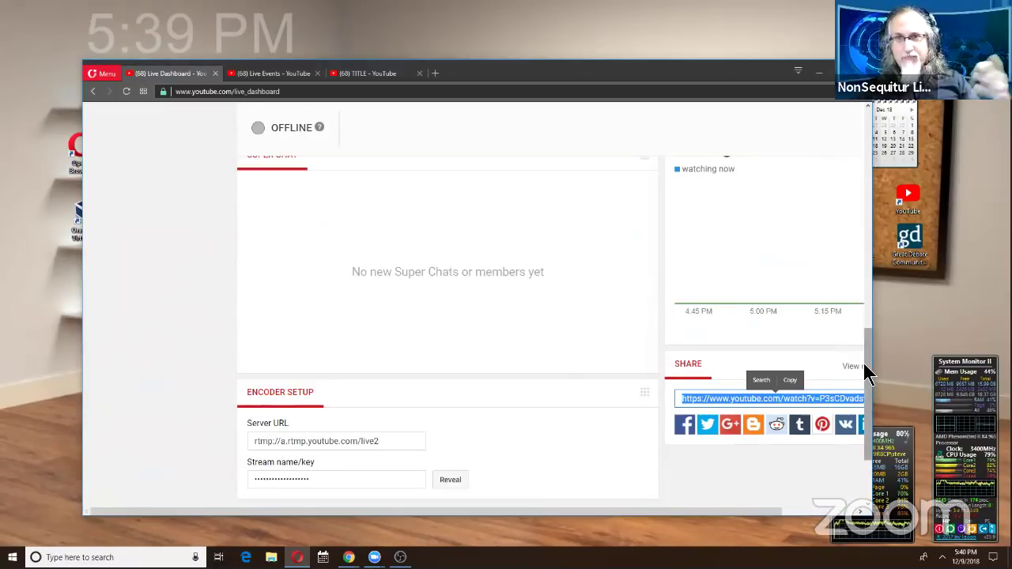
- Look over the stream's description, schedule, category, privacy, Super Chat and encoder setup sections on the Live Dashboard
{"action": "left_click_drag", "start_coordinate": [866, 371], "coordinate": [855, 223]}
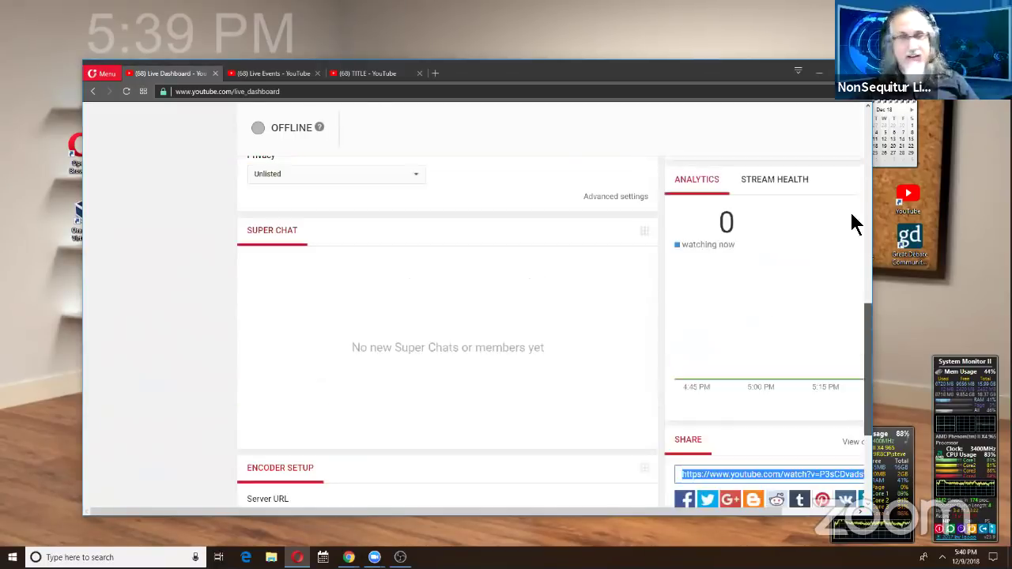
{"action": "scroll", "coordinate": [474, 371], "scroll_direction": "down", "scroll_amount": 5}
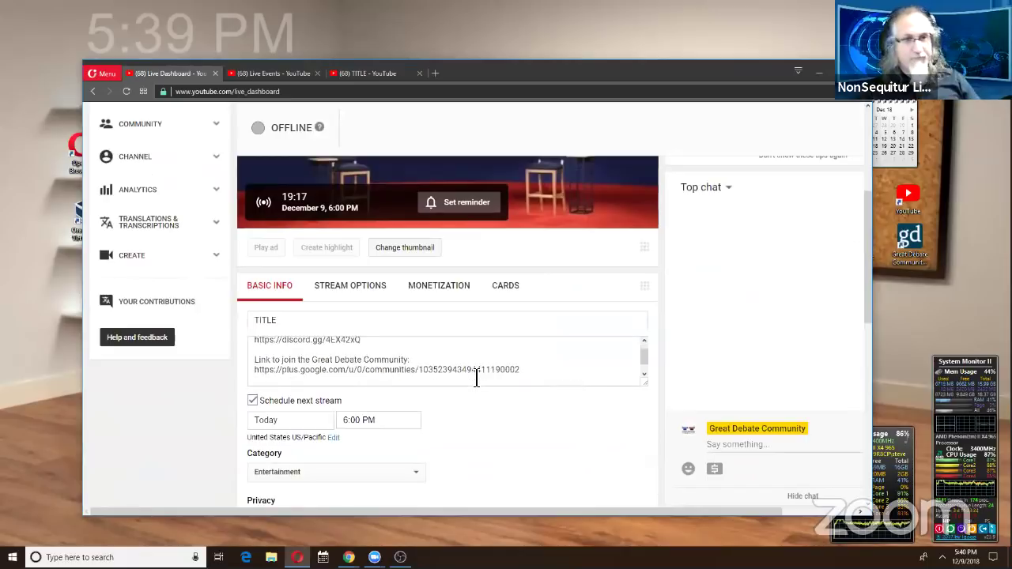
{"action": "scroll", "coordinate": [510, 430], "scroll_direction": "down", "scroll_amount": 2}
{"action": "scroll", "coordinate": [510, 431], "scroll_direction": "down", "scroll_amount": 3}
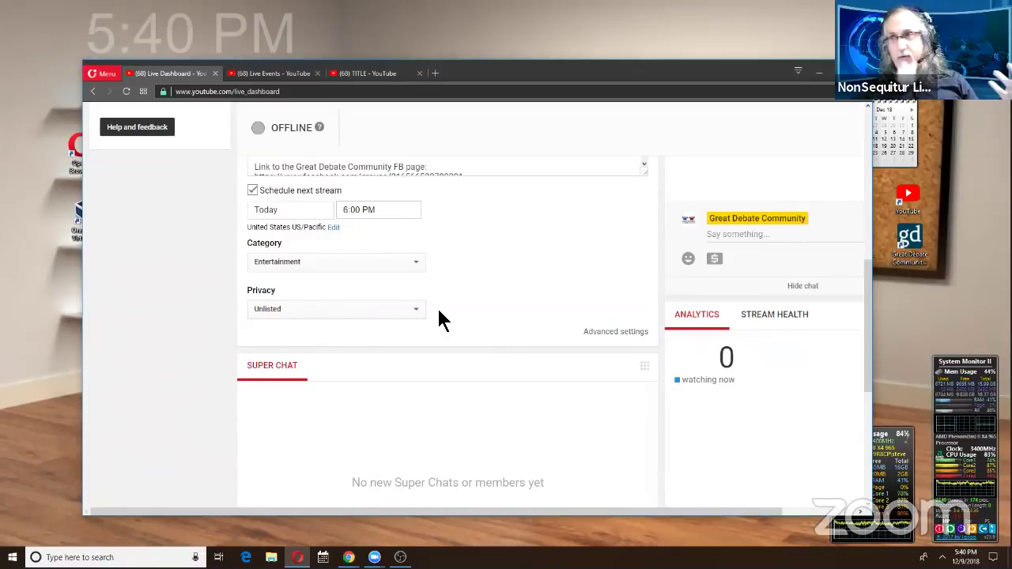
{"action": "scroll", "coordinate": [437, 324], "scroll_direction": "down", "scroll_amount": 2}
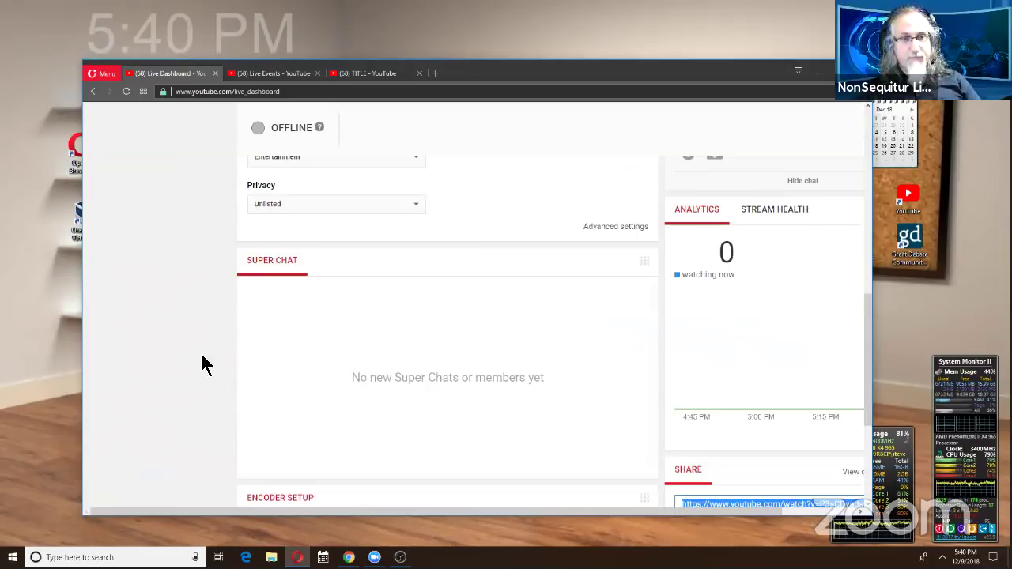
{"action": "scroll", "coordinate": [203, 364], "scroll_direction": "down", "scroll_amount": 4}
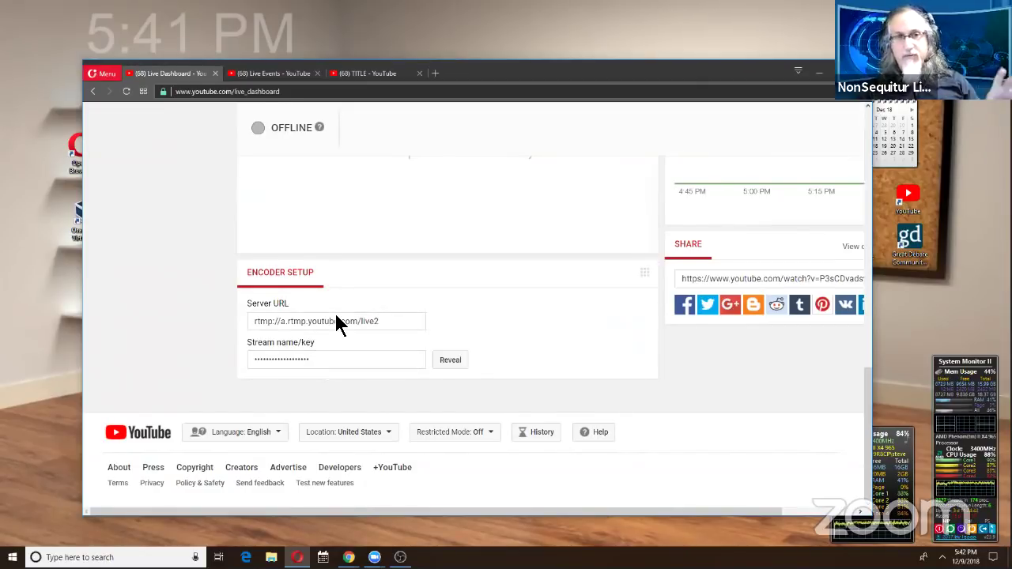
{"action": "scroll", "coordinate": [335, 354], "scroll_direction": "up", "scroll_amount": 2}
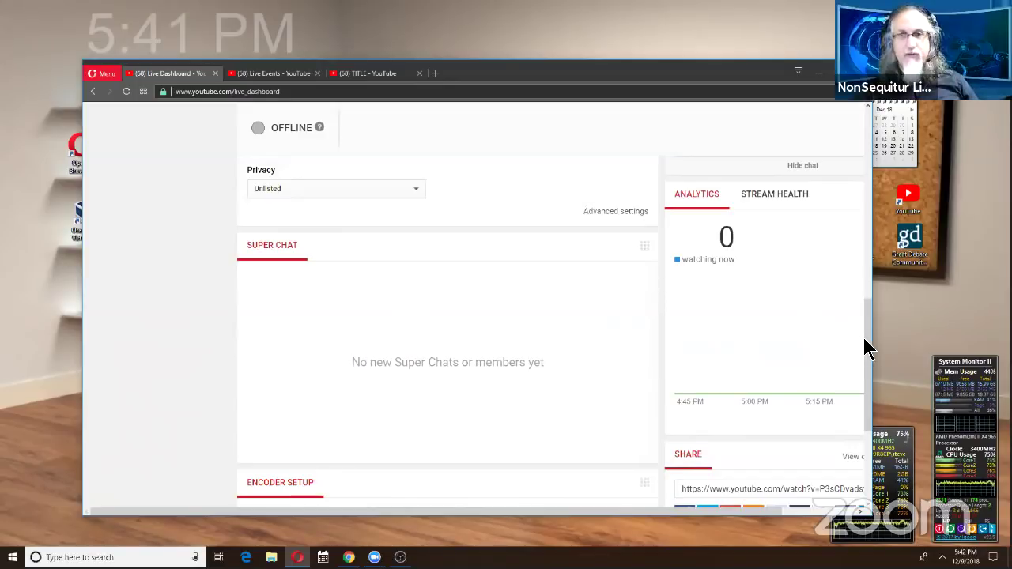
{"action": "left_click_drag", "start_coordinate": [865, 343], "coordinate": [867, 190]}
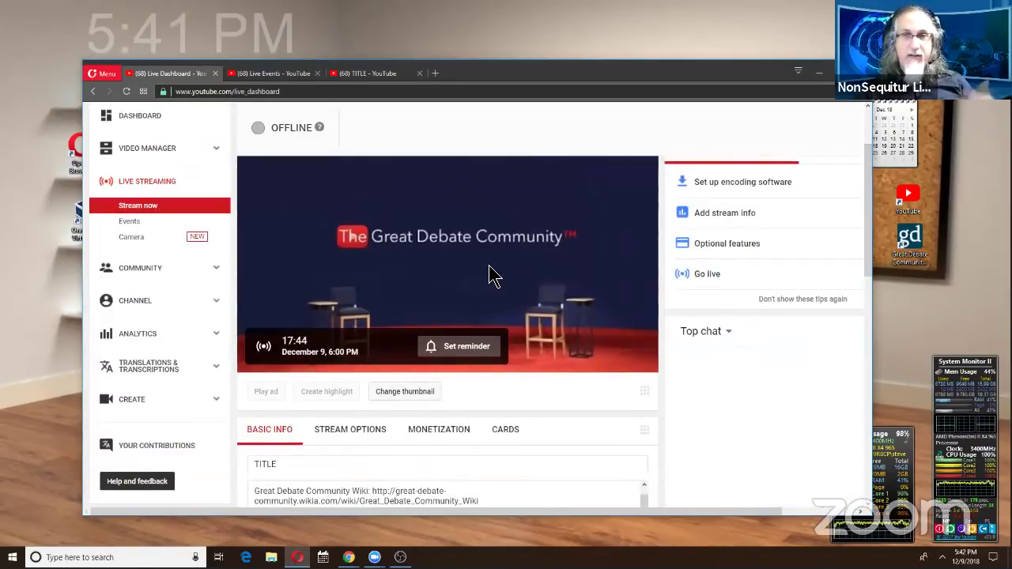
- Enable DVR in the stream options so that viewers can seek back while streaming
{"action": "mouse_move", "coordinate": [488, 276]}
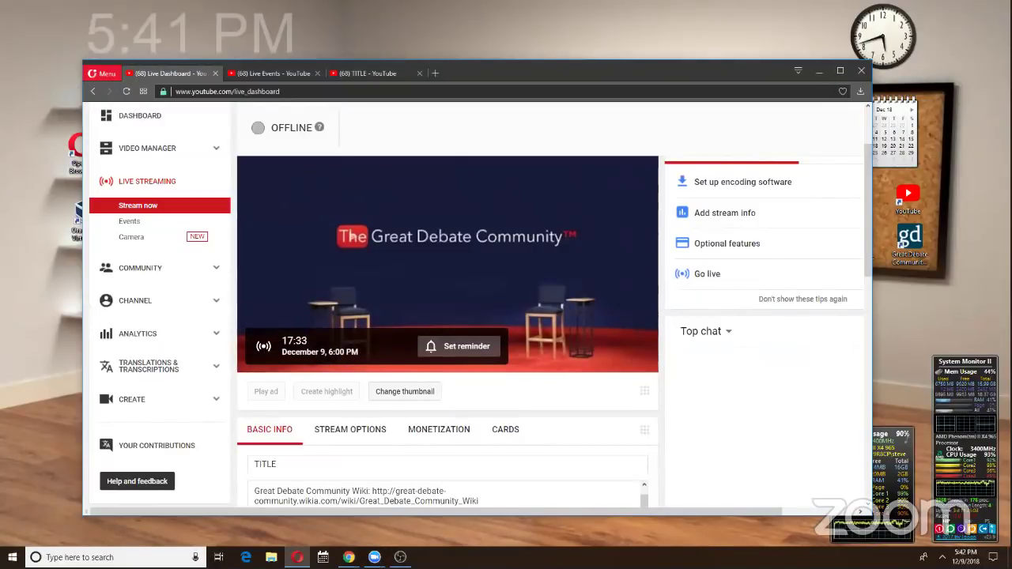
{"action": "mouse_move", "coordinate": [406, 328]}
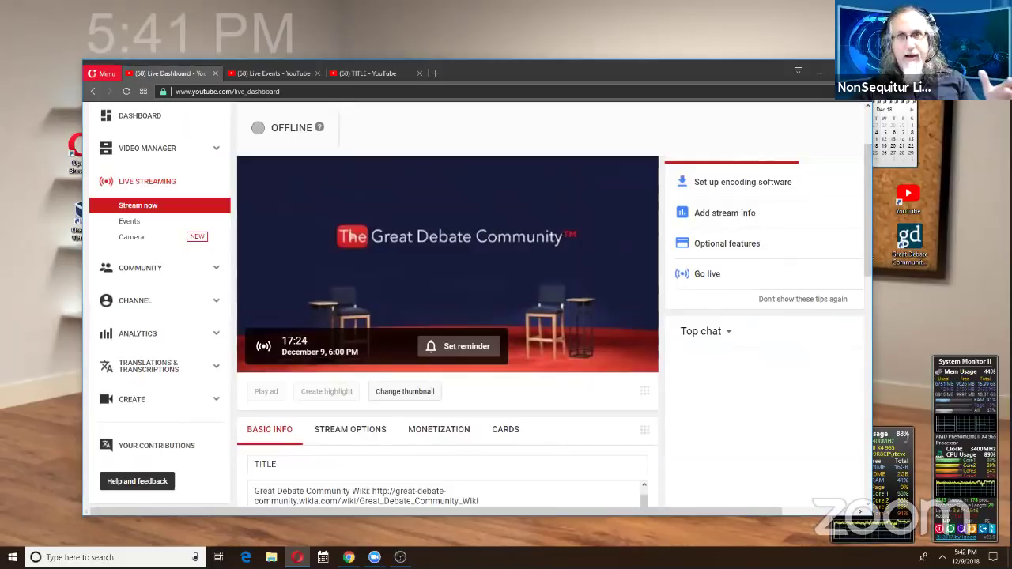
{"action": "mouse_move", "coordinate": [576, 317]}
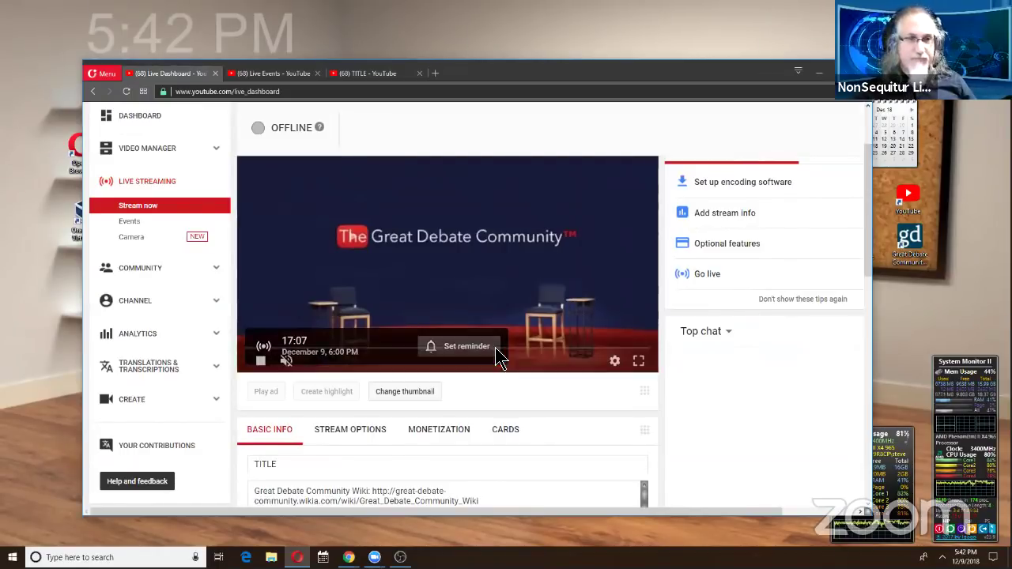
{"action": "scroll", "coordinate": [494, 352], "scroll_direction": "down", "scroll_amount": 1}
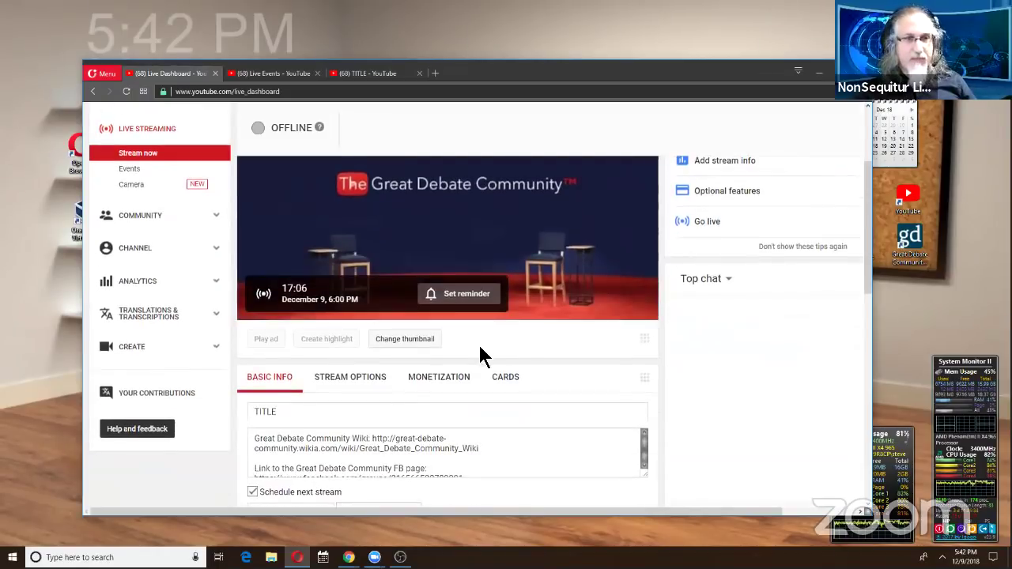
{"action": "left_click", "coordinate": [356, 390]}
{"action": "scroll", "coordinate": [355, 390], "scroll_direction": "down", "scroll_amount": 2}
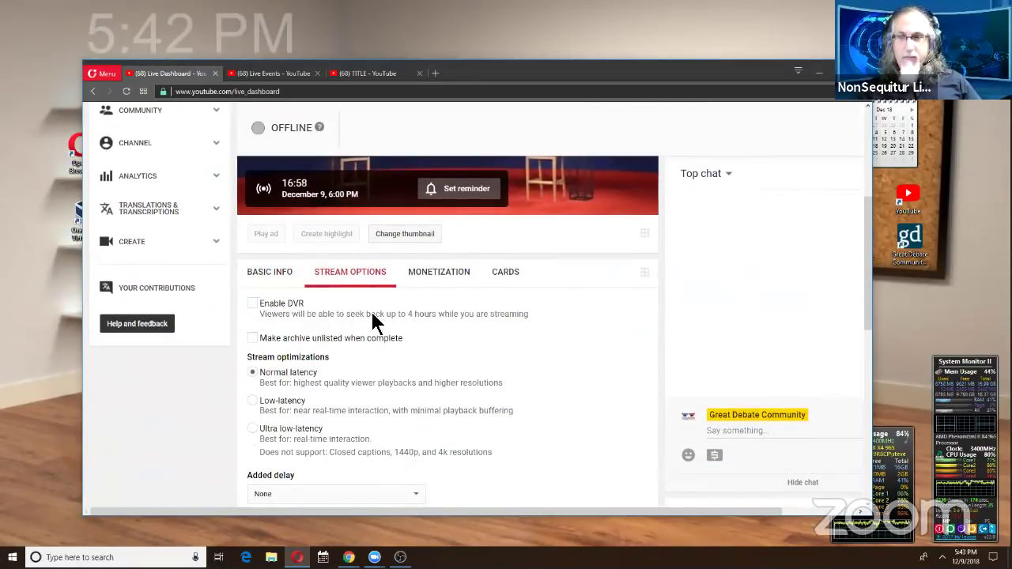
{"action": "left_click", "coordinate": [252, 306]}
{"action": "scroll", "coordinate": [558, 437], "scroll_direction": "up", "scroll_amount": 1}
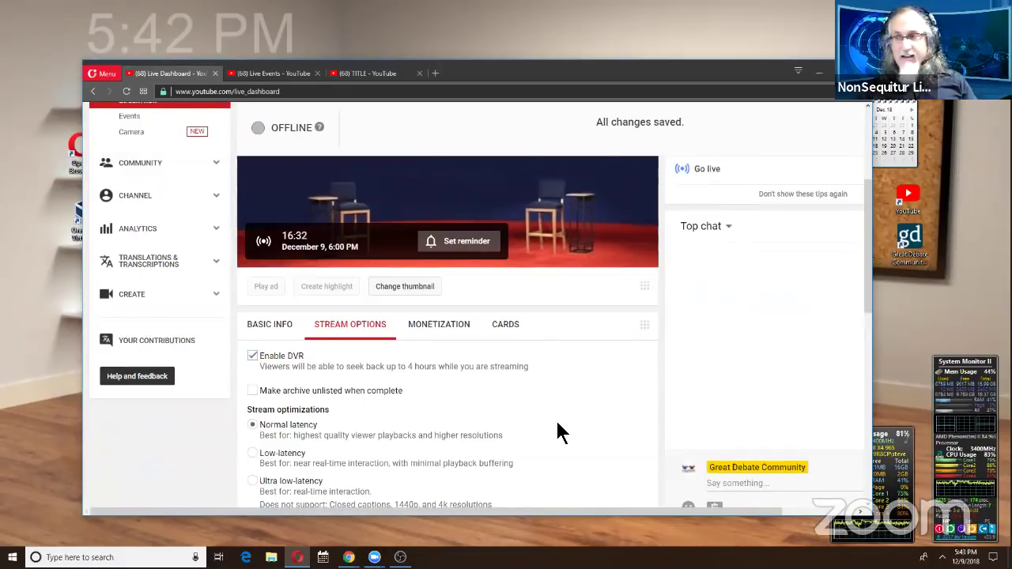
- Look over the latency and added delay options and open the stream's advanced settings page
{"action": "scroll", "coordinate": [558, 431], "scroll_direction": "down", "scroll_amount": 2}
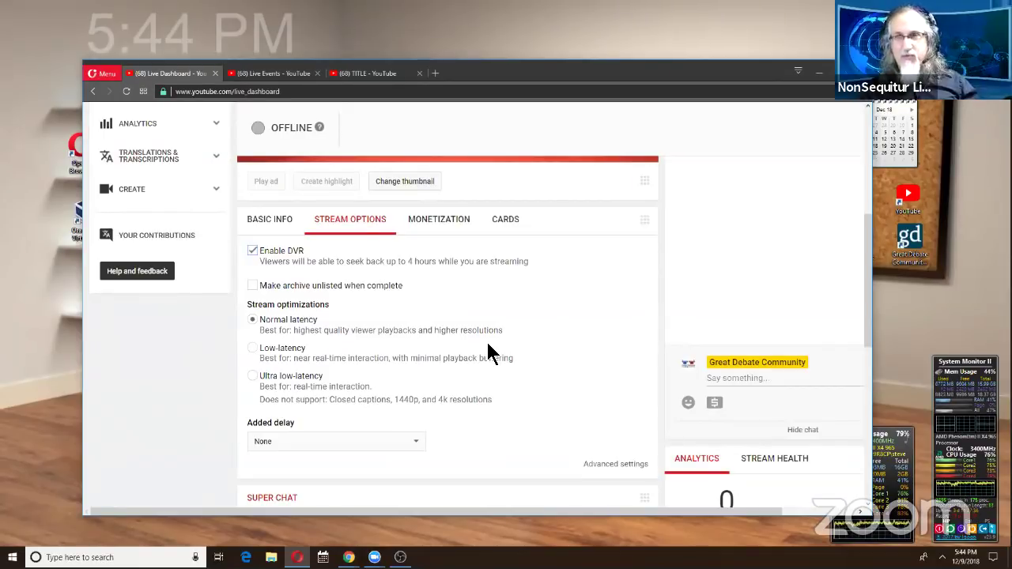
{"action": "scroll", "coordinate": [487, 346], "scroll_direction": "down", "scroll_amount": 2}
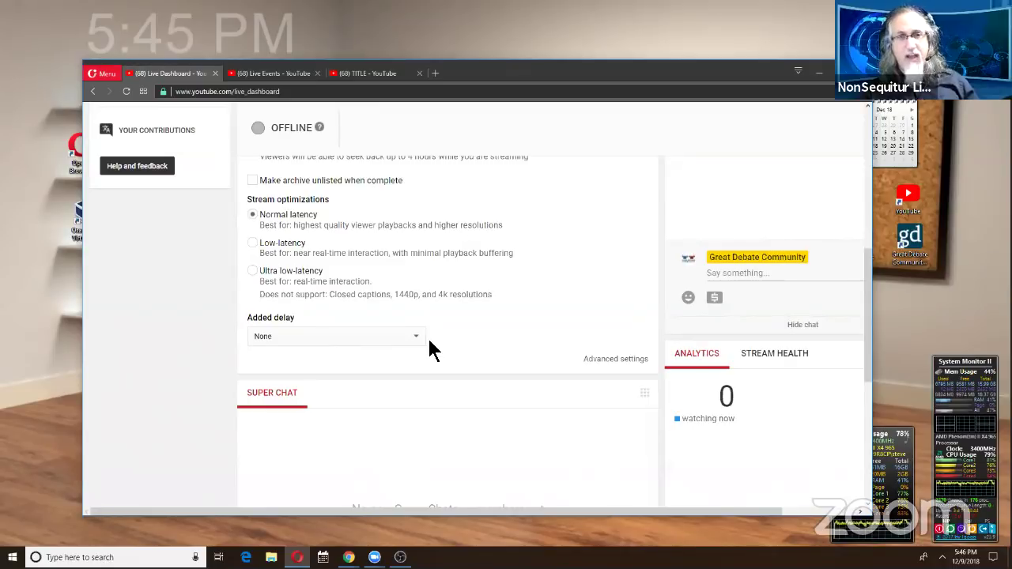
{"action": "scroll", "coordinate": [429, 343], "scroll_direction": "down", "scroll_amount": 3}
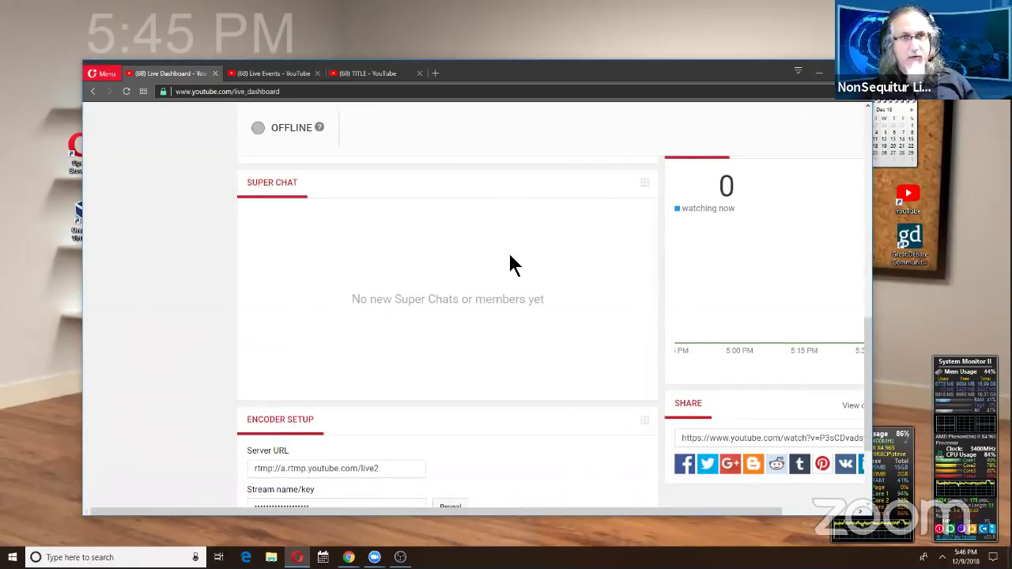
{"action": "left_click_drag", "start_coordinate": [867, 348], "coordinate": [707, 354]}
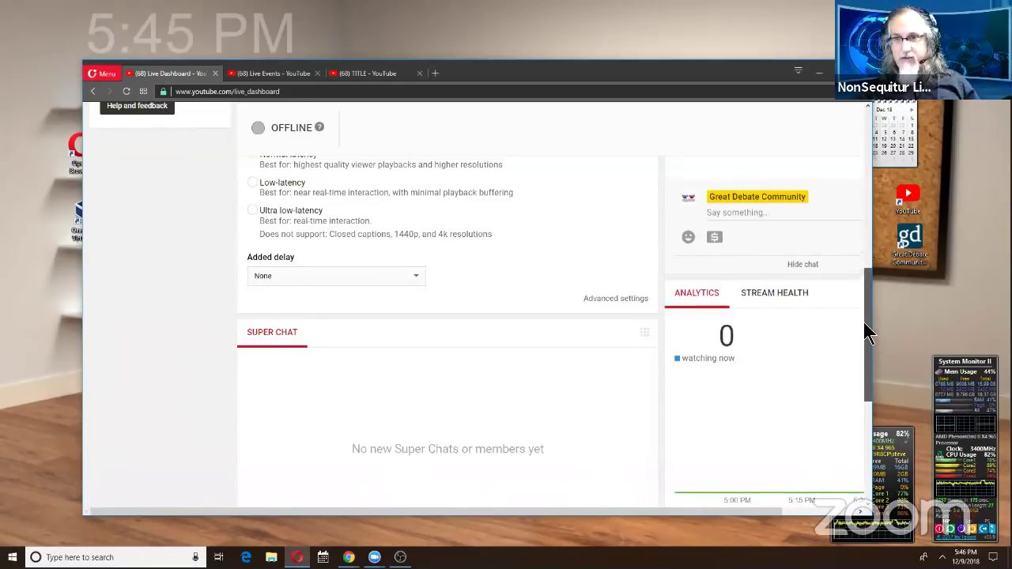
{"action": "scroll", "coordinate": [865, 328], "scroll_direction": "up", "scroll_amount": 5}
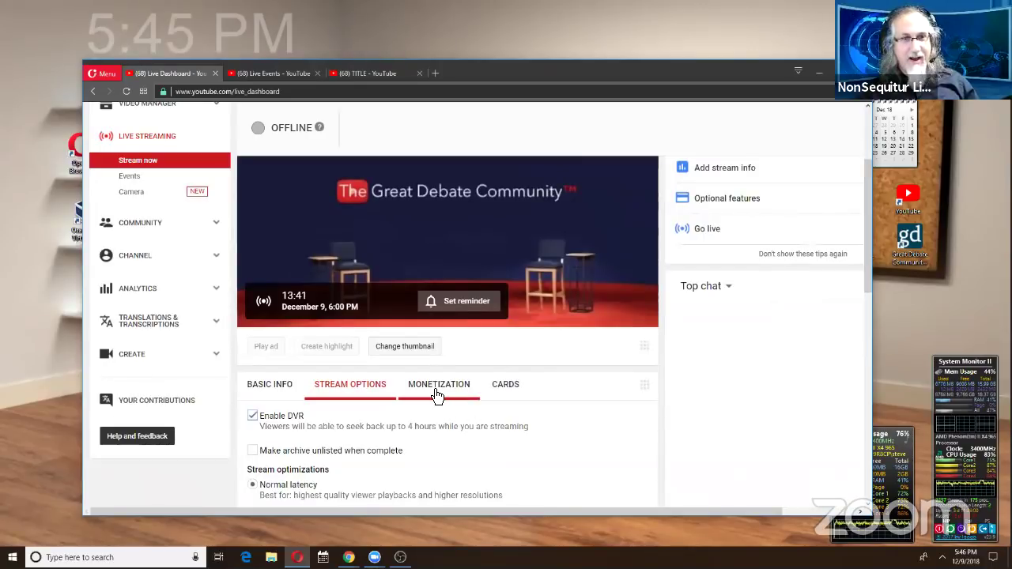
{"action": "scroll", "coordinate": [592, 432], "scroll_direction": "down", "scroll_amount": 2}
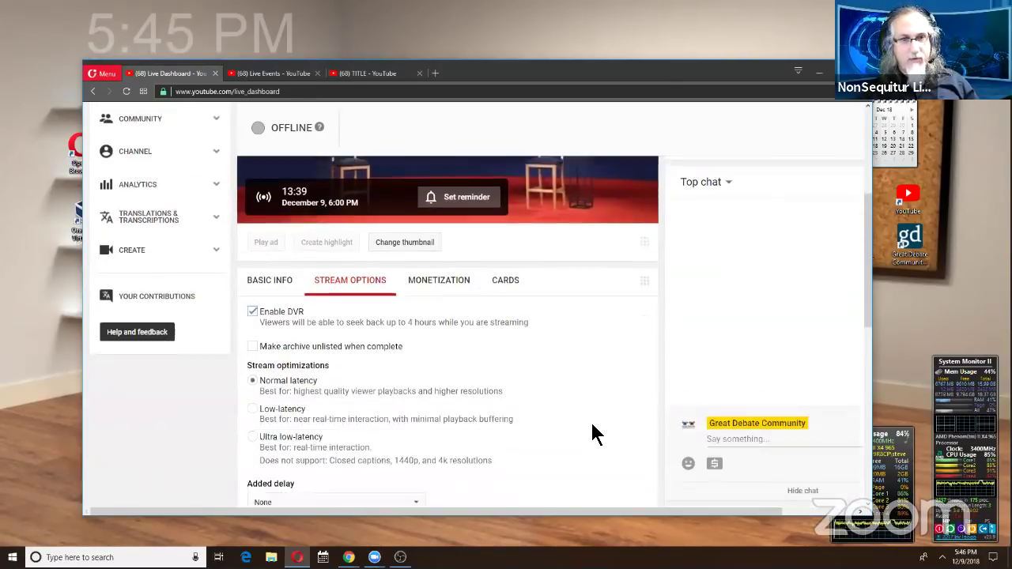
{"action": "scroll", "coordinate": [598, 433], "scroll_direction": "up", "scroll_amount": 2}
{"action": "scroll", "coordinate": [598, 433], "scroll_direction": "down", "scroll_amount": 3}
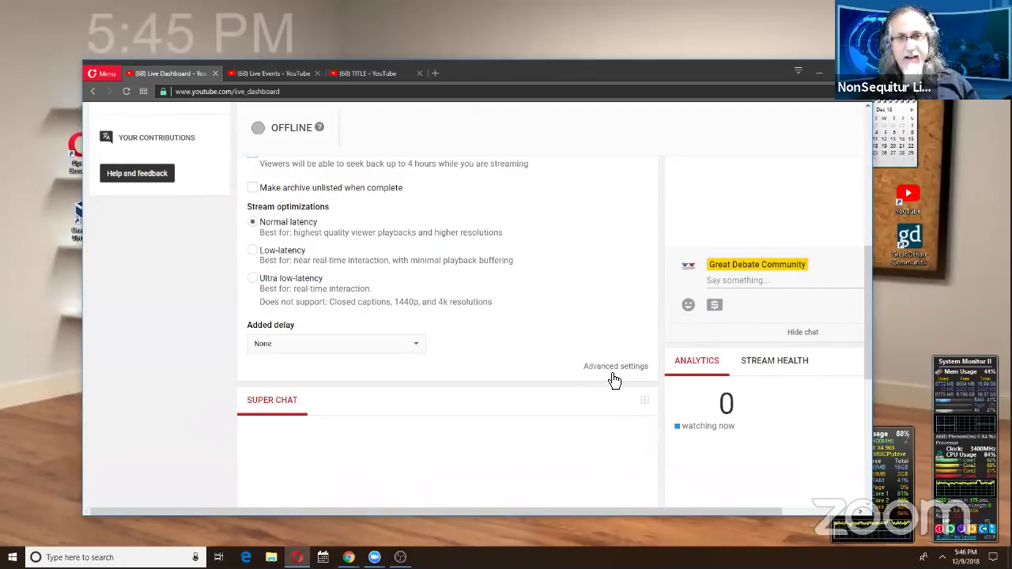
{"action": "left_click", "coordinate": [613, 376]}
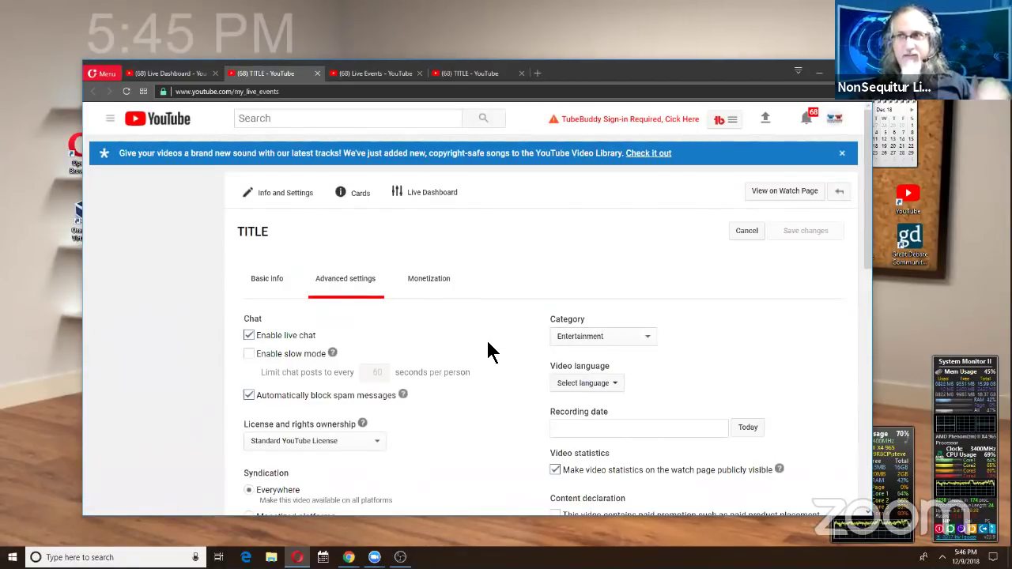
- Examine the event's advanced settings for chat, syndication, promotions, comments and DVR, and view the available license choices
{"action": "scroll", "coordinate": [514, 316], "scroll_direction": "down", "scroll_amount": 1}
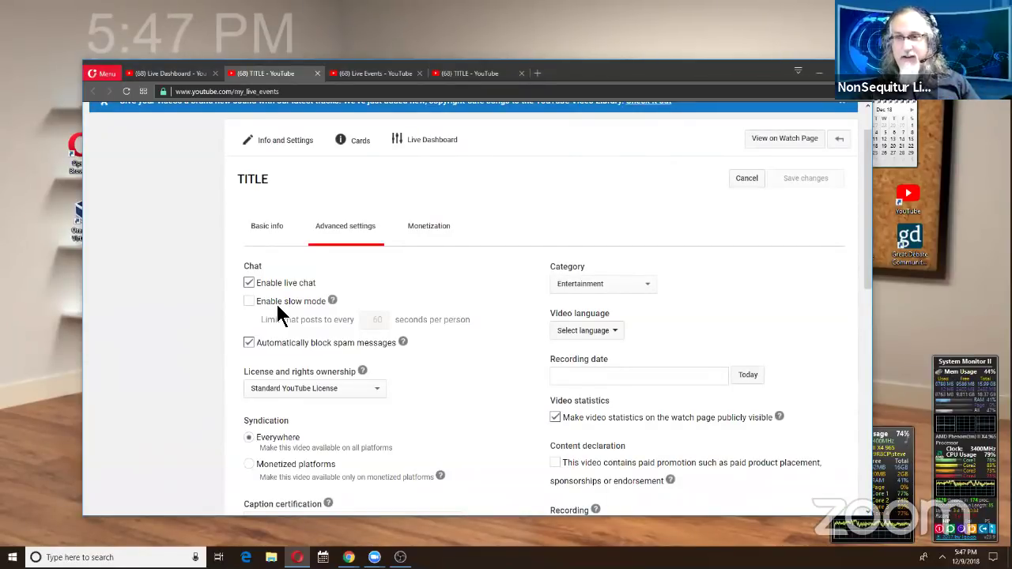
{"action": "scroll", "coordinate": [279, 314], "scroll_direction": "down", "scroll_amount": 2}
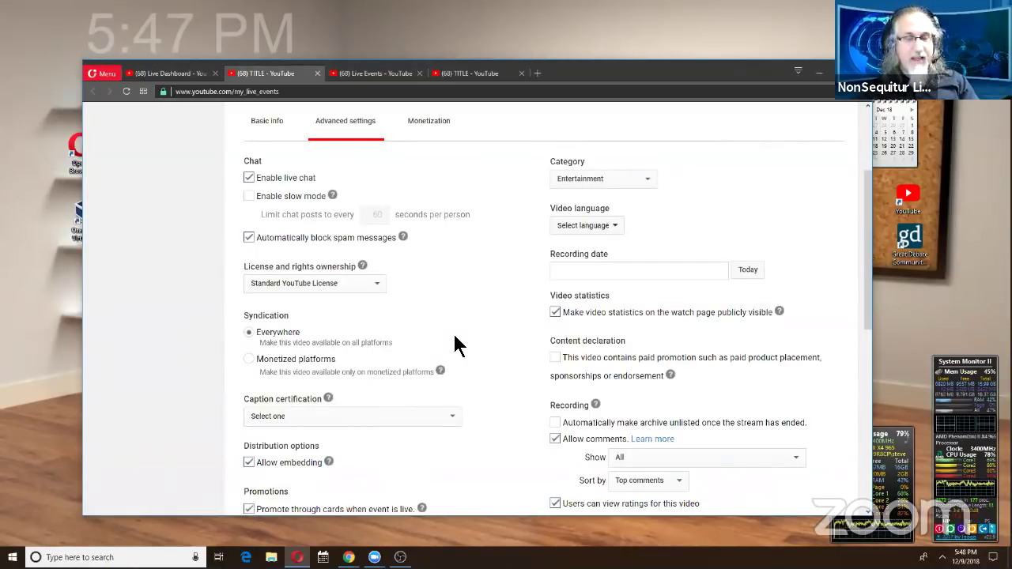
{"action": "scroll", "coordinate": [427, 317], "scroll_direction": "down", "scroll_amount": 1}
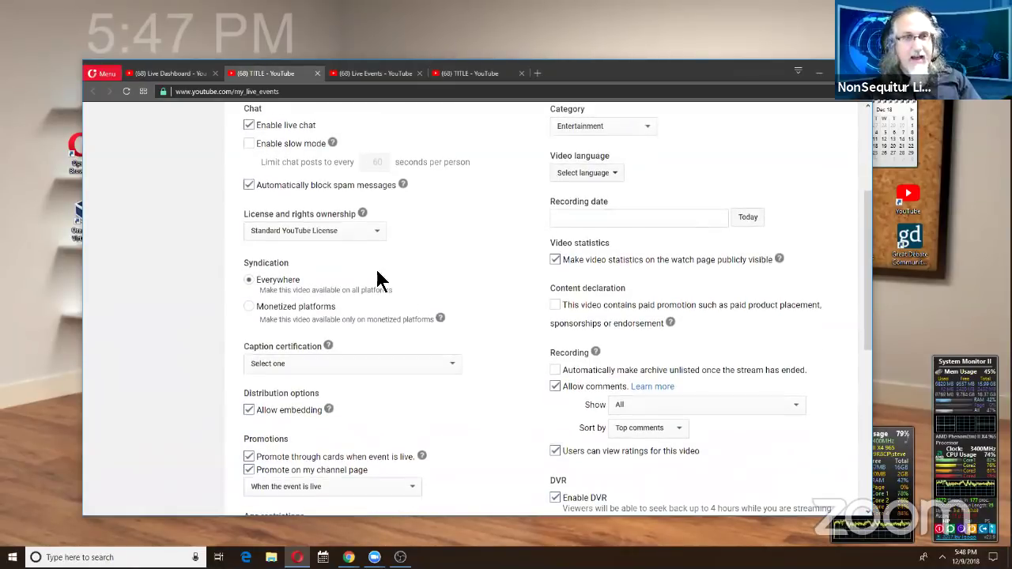
{"action": "left_click", "coordinate": [336, 228]}
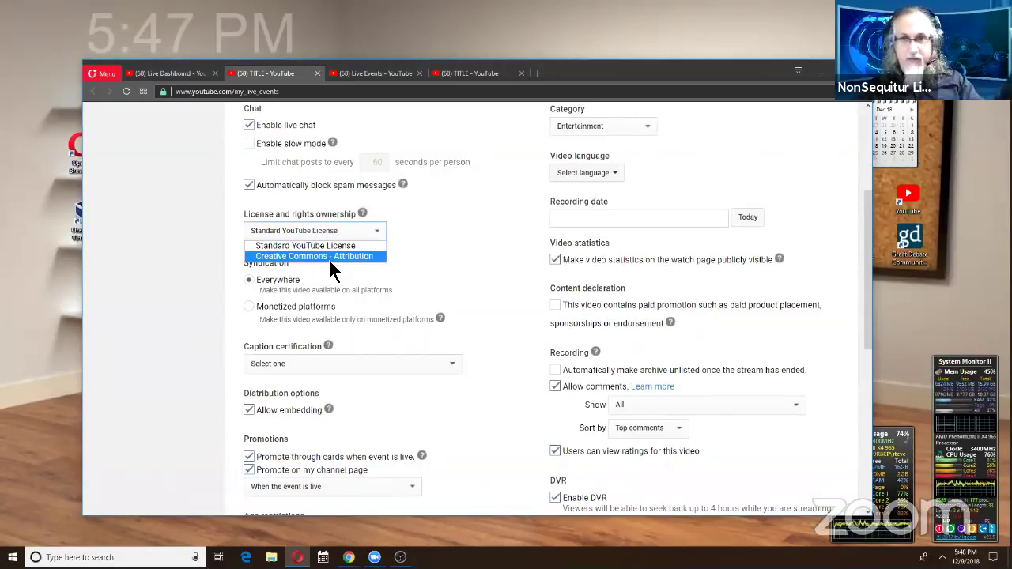
{"action": "left_click", "coordinate": [439, 246]}
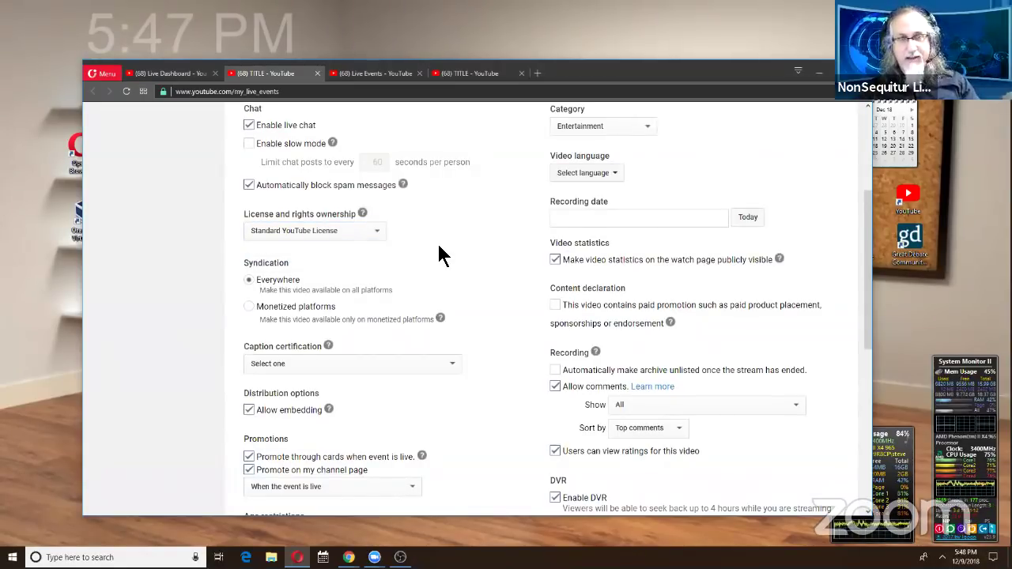
{"action": "scroll", "coordinate": [440, 247], "scroll_direction": "down", "scroll_amount": 1}
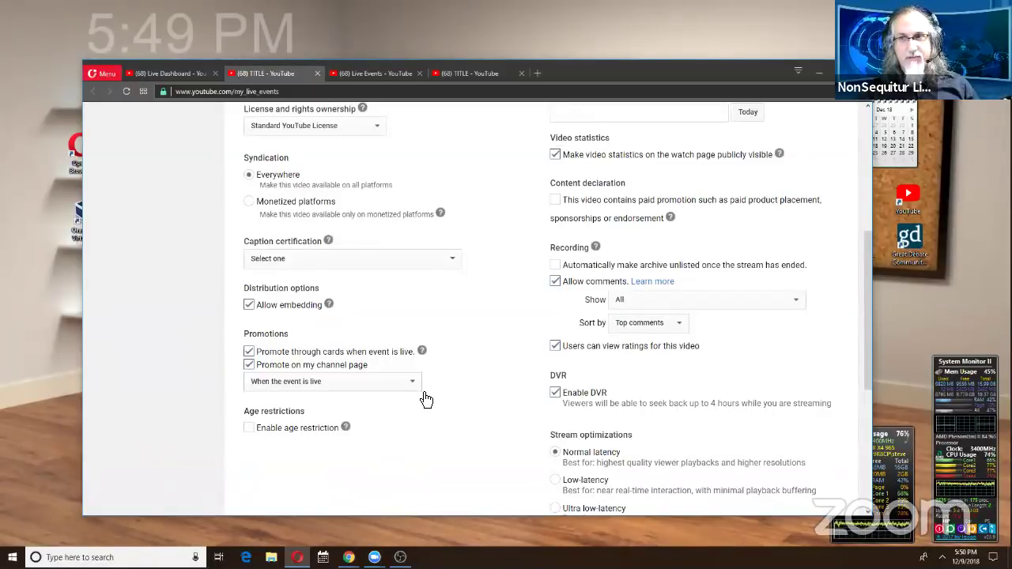
{"action": "scroll", "coordinate": [425, 400], "scroll_direction": "up", "scroll_amount": 3}
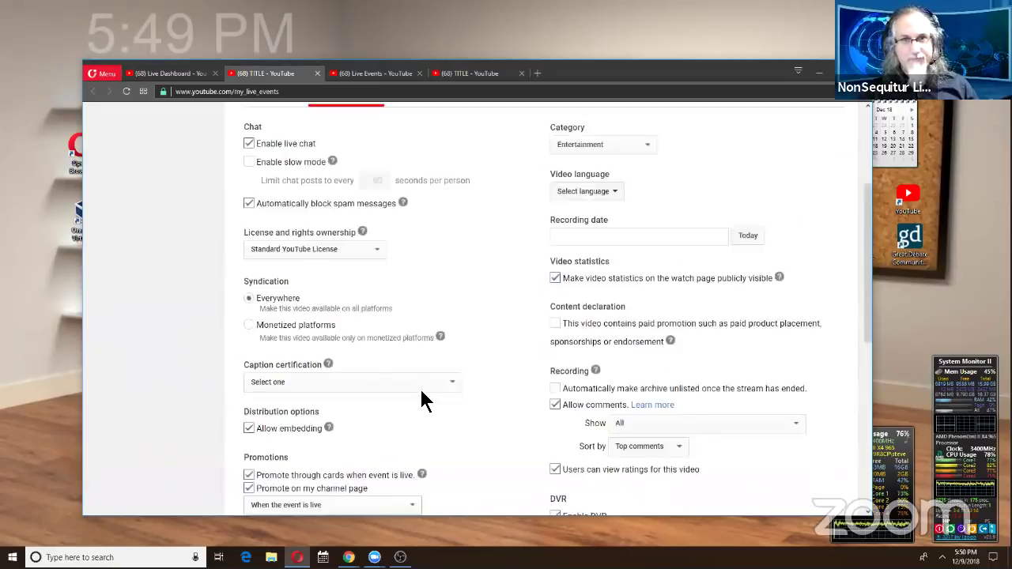
{"action": "scroll", "coordinate": [421, 392], "scroll_direction": "up", "scroll_amount": 1}
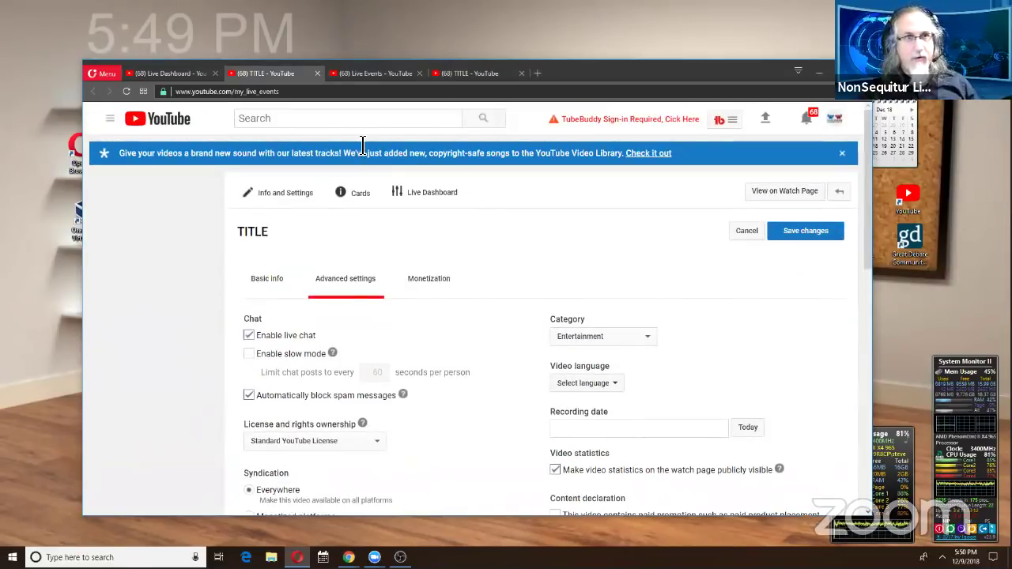
- Open the event's watch page from its advanced settings page in another new browser tab
{"action": "left_click", "coordinate": [361, 73]}
{"action": "left_click", "coordinate": [261, 75]}
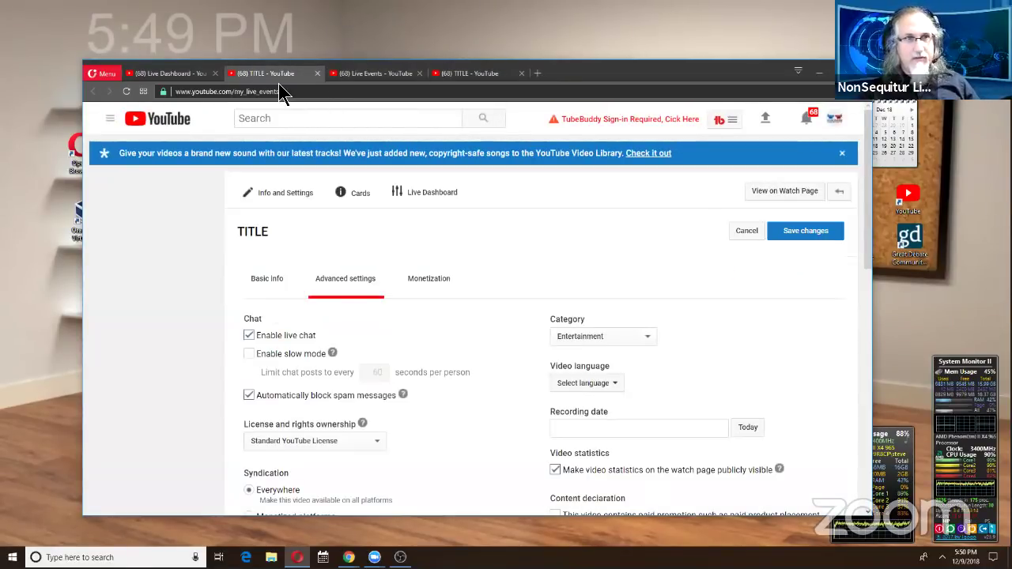
{"action": "right_click", "coordinate": [758, 191]}
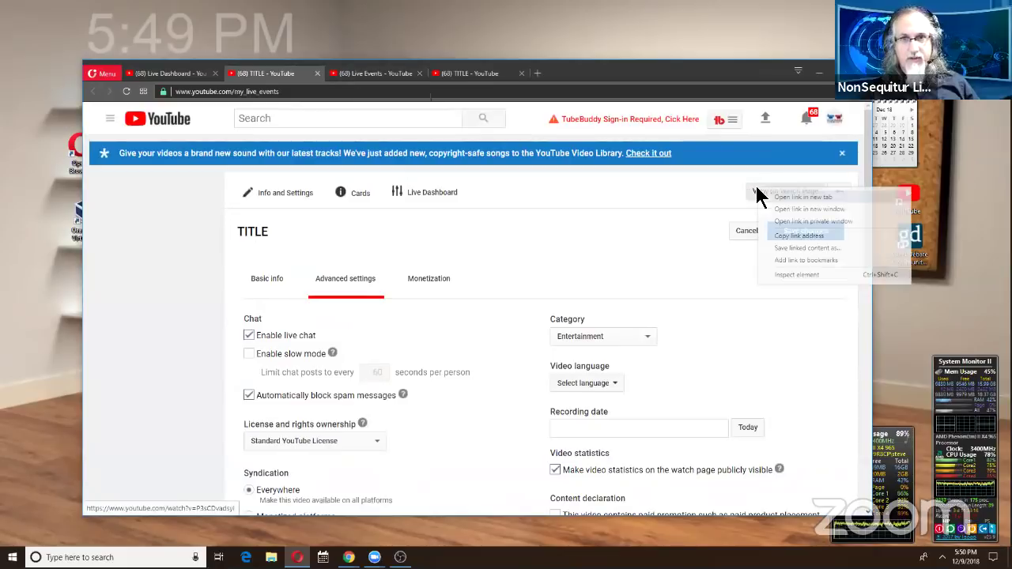
{"action": "left_click", "coordinate": [783, 198]}
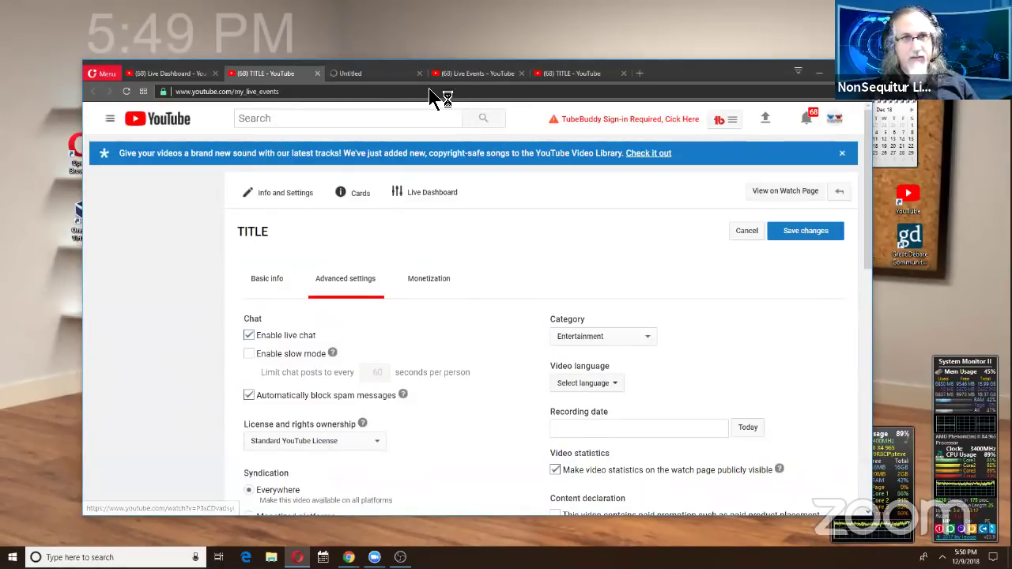
- Review the event's watch page and its privacy indicator, and compare it with the other open watch page
{"action": "left_click", "coordinate": [378, 72]}
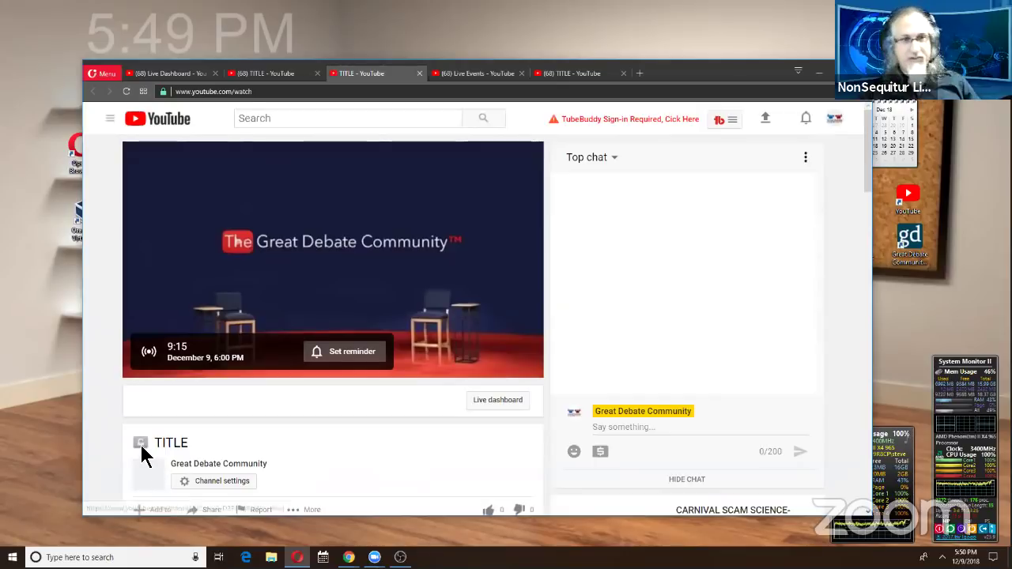
{"action": "mouse_move", "coordinate": [140, 452]}
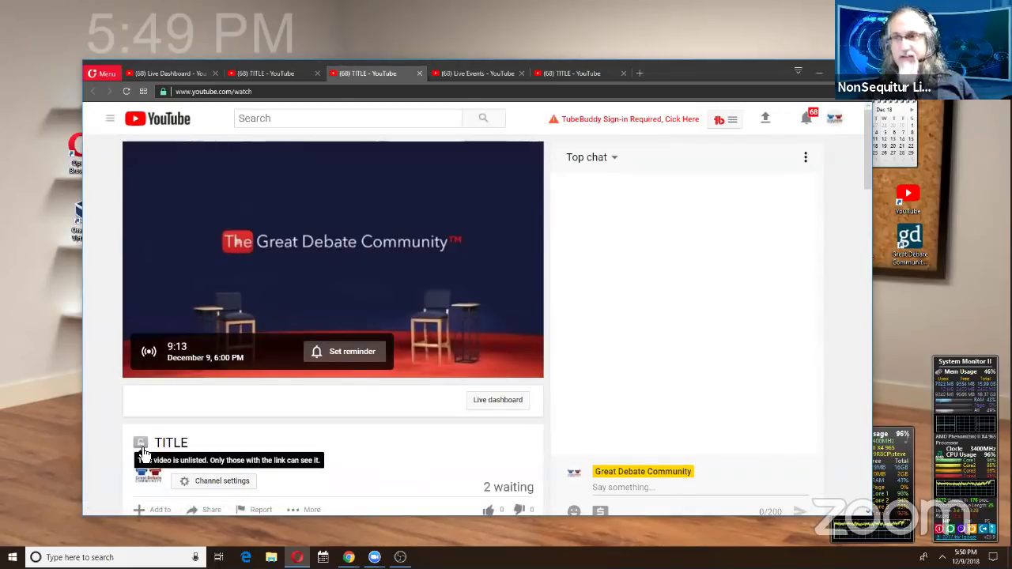
{"action": "mouse_move", "coordinate": [327, 220]}
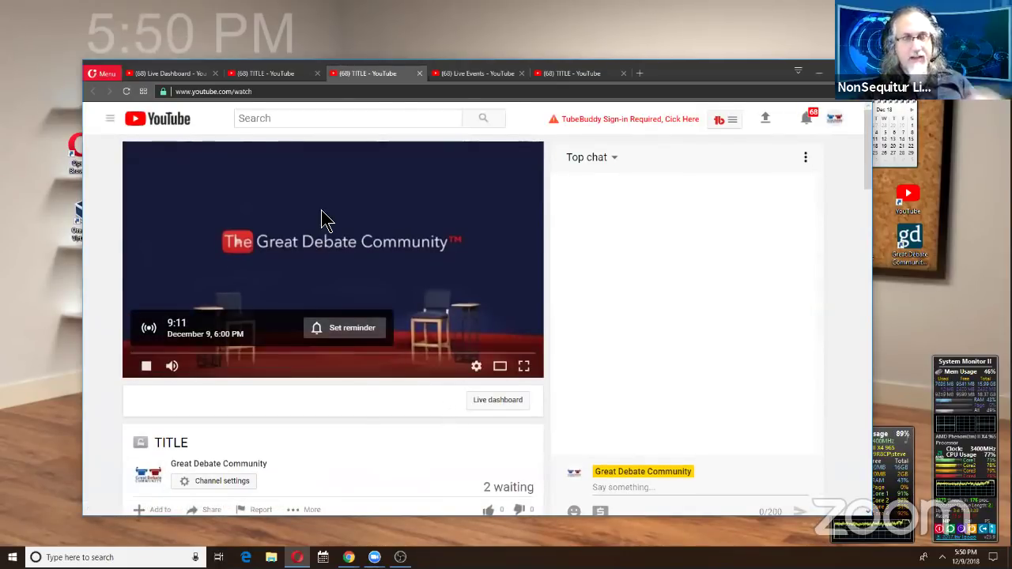
{"action": "left_click", "coordinate": [285, 75]}
{"action": "left_click", "coordinate": [553, 75]}
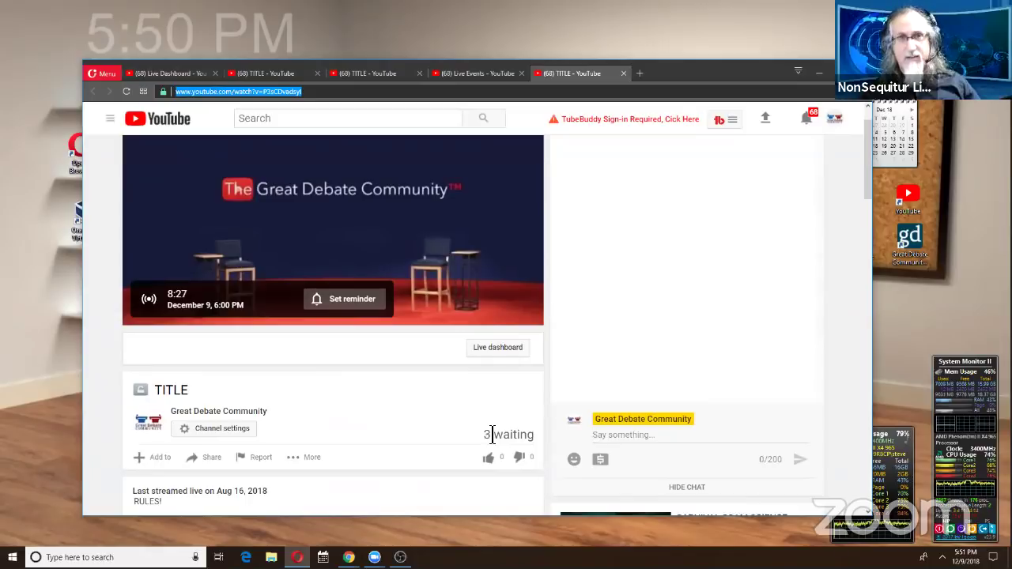
- Open the channel's live events list from the Live Dashboard in a new browser tab and start creating a new live event
{"action": "left_click", "coordinate": [175, 72]}
{"action": "scroll", "coordinate": [198, 339], "scroll_direction": "up", "scroll_amount": 5}
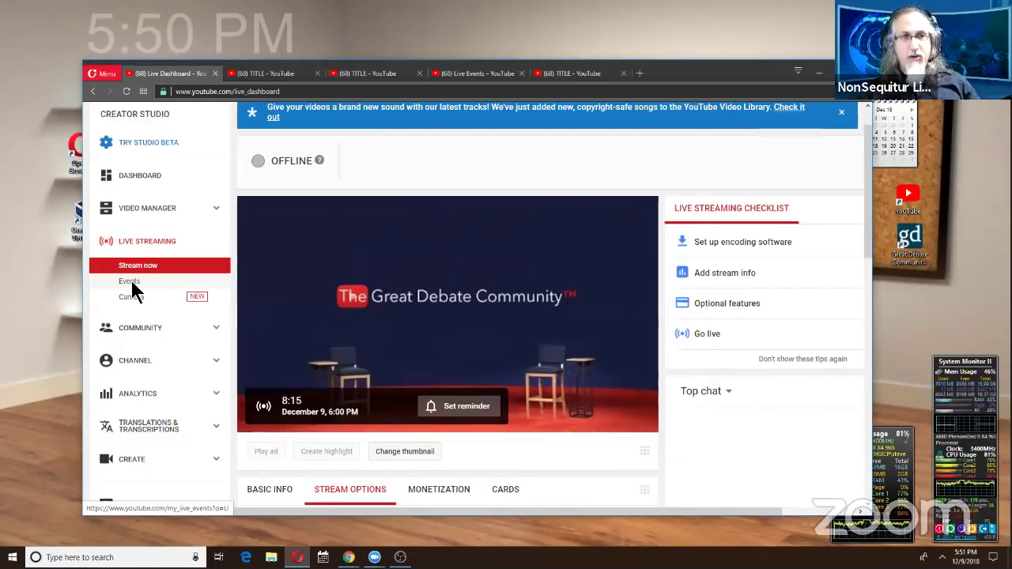
{"action": "right_click", "coordinate": [132, 283]}
{"action": "left_click", "coordinate": [170, 285]}
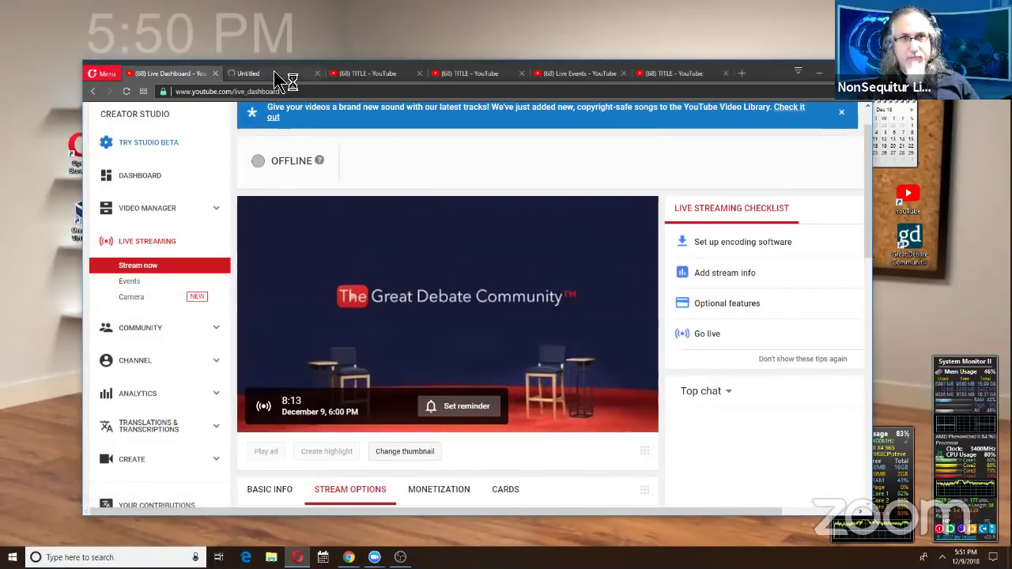
{"action": "left_click", "coordinate": [273, 73]}
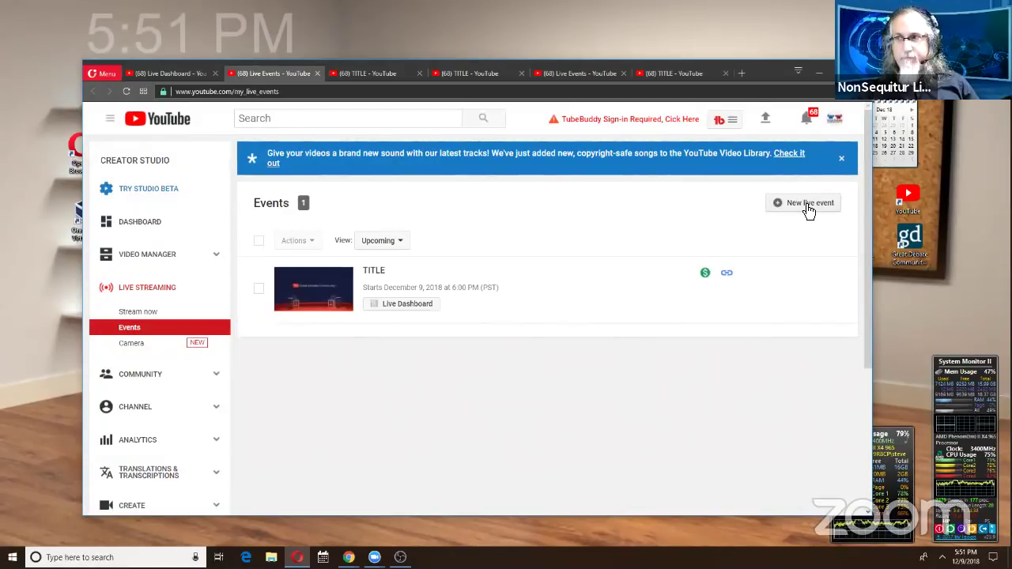
{"action": "left_click", "coordinate": [807, 211]}
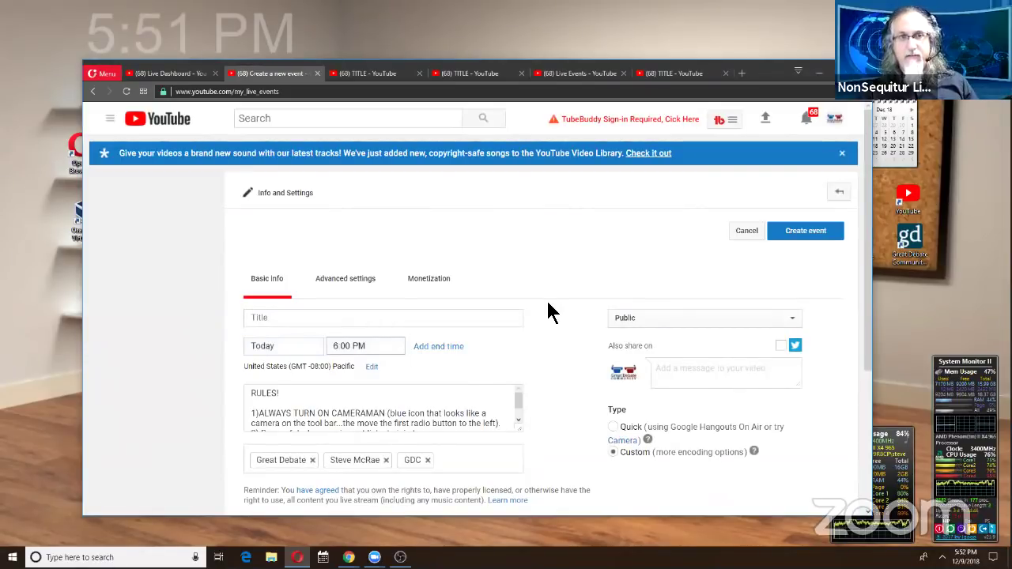
- Examine the new event's basic info and compare the Quick and Custom event types, ending on Custom
{"action": "scroll", "coordinate": [525, 343], "scroll_direction": "down", "scroll_amount": 2}
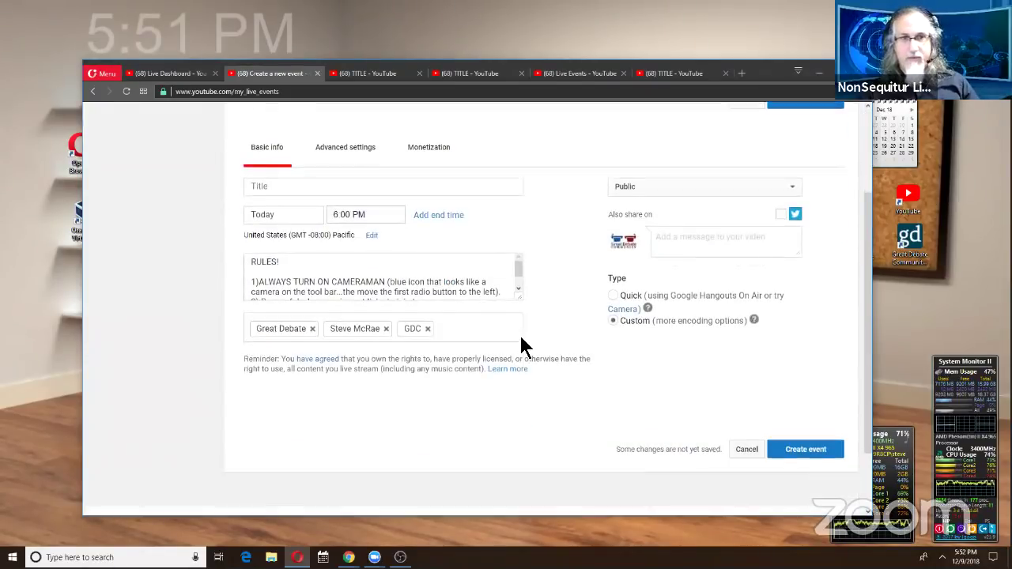
{"action": "scroll", "coordinate": [518, 340], "scroll_direction": "down", "scroll_amount": 1}
{"action": "scroll", "coordinate": [498, 320], "scroll_direction": "up", "scroll_amount": 1}
{"action": "scroll", "coordinate": [522, 323], "scroll_direction": "up", "scroll_amount": 1}
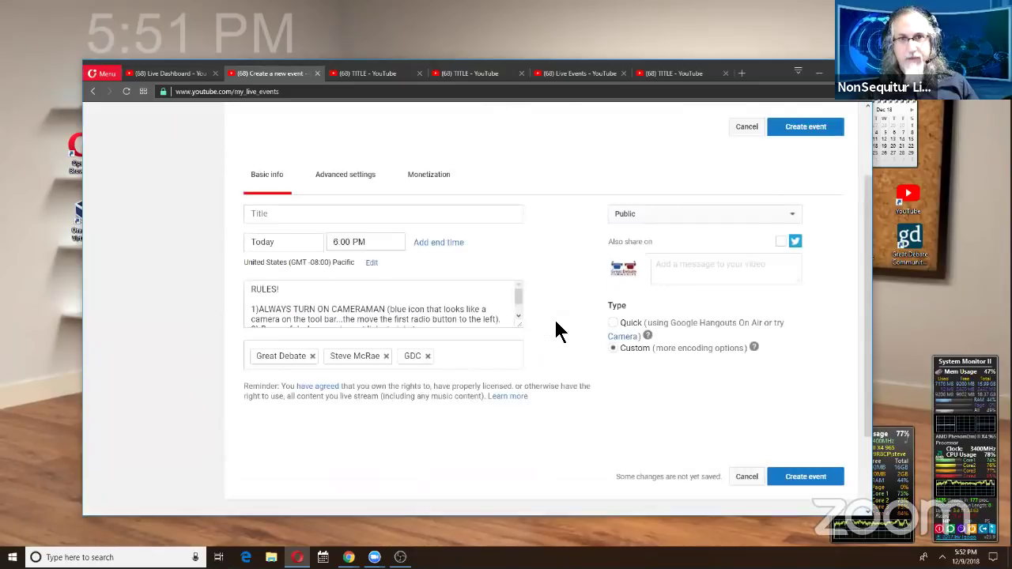
{"action": "scroll", "coordinate": [557, 333], "scroll_direction": "up", "scroll_amount": 1}
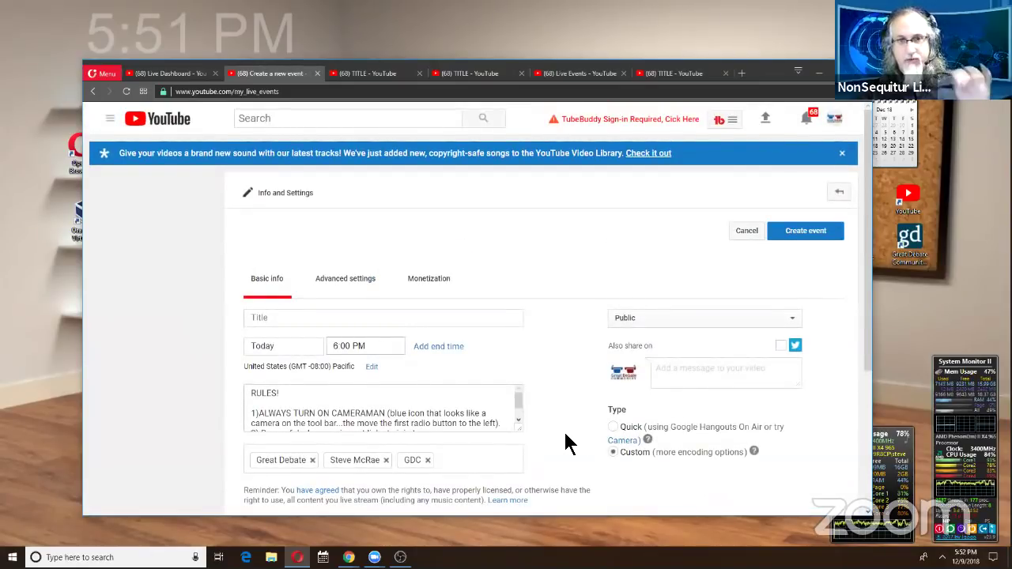
{"action": "scroll", "coordinate": [567, 444], "scroll_direction": "down", "scroll_amount": 1}
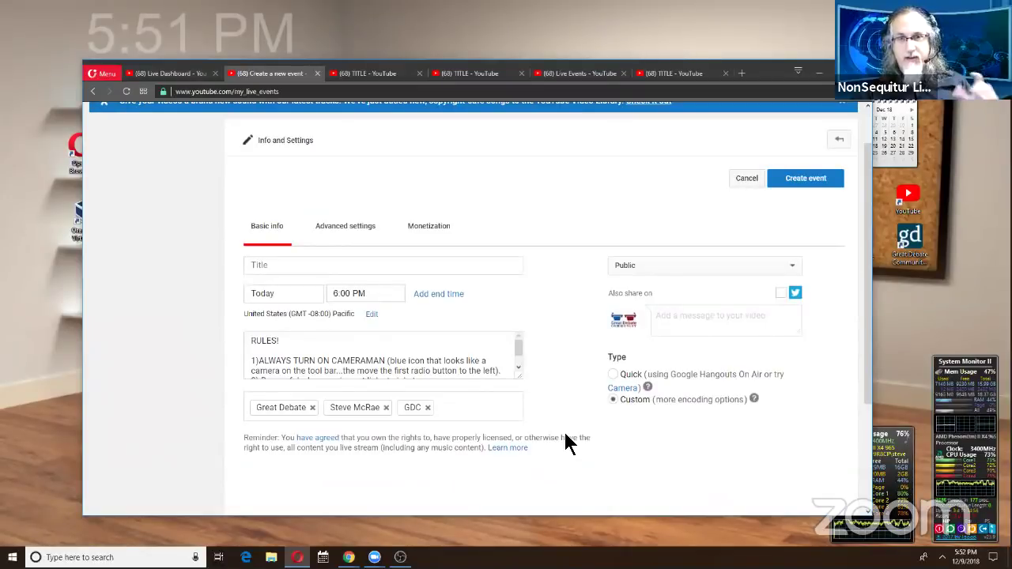
{"action": "double_click", "coordinate": [623, 358]}
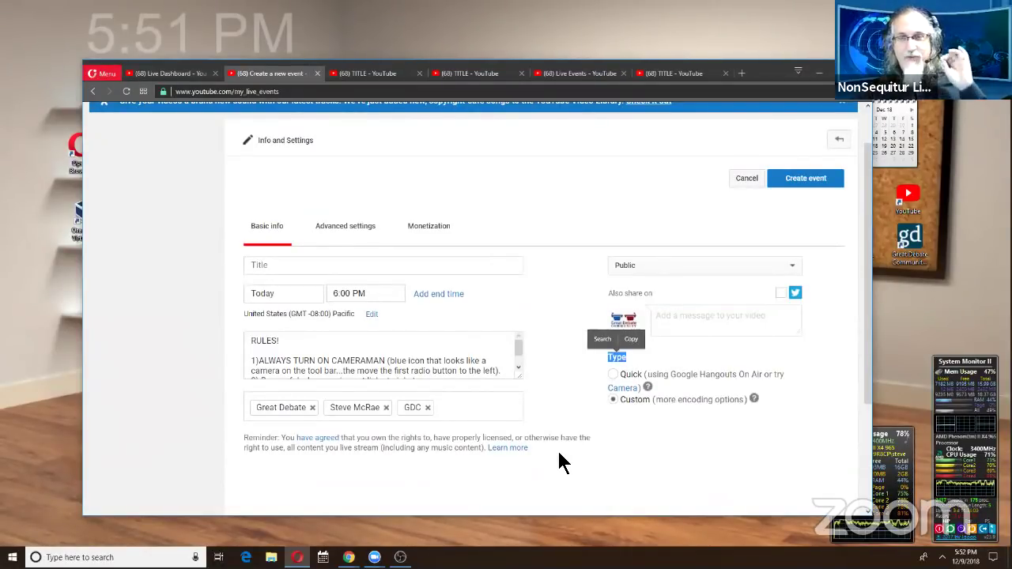
{"action": "left_click", "coordinate": [616, 385]}
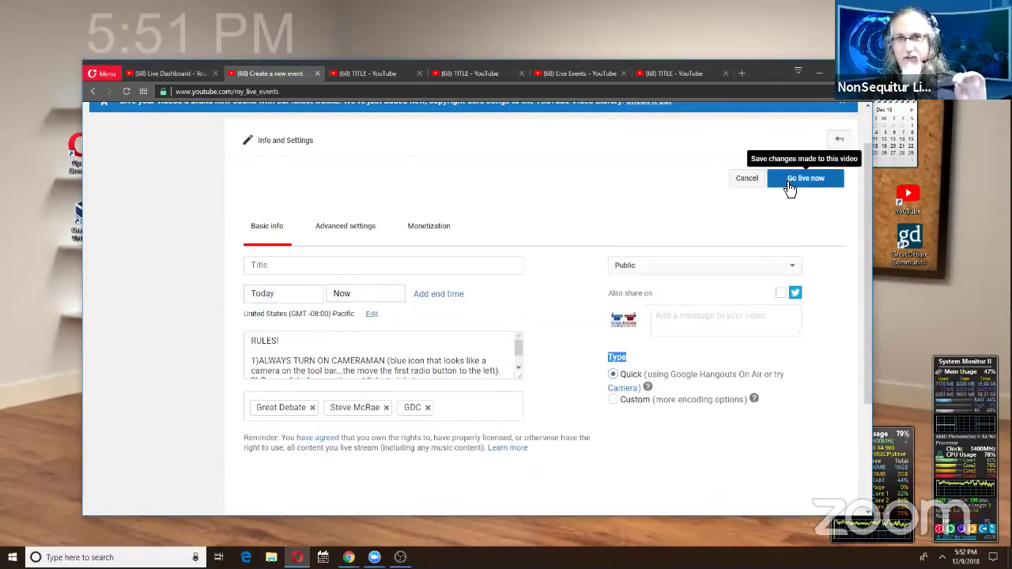
{"action": "left_click", "coordinate": [614, 402]}
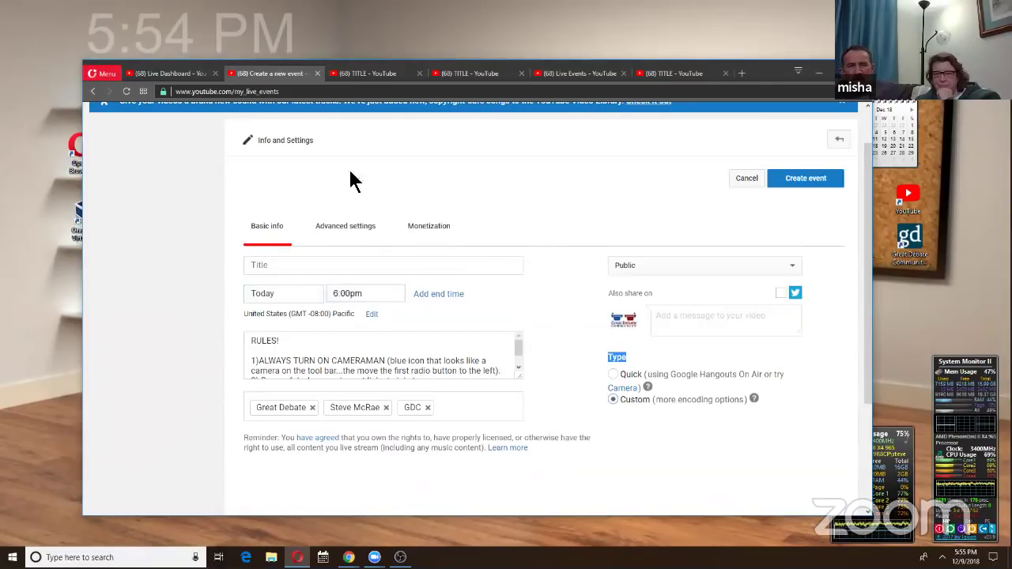
- Discard the unsaved event form and close all browser tabs except the Live Dashboard
{"action": "left_click", "coordinate": [312, 73]}
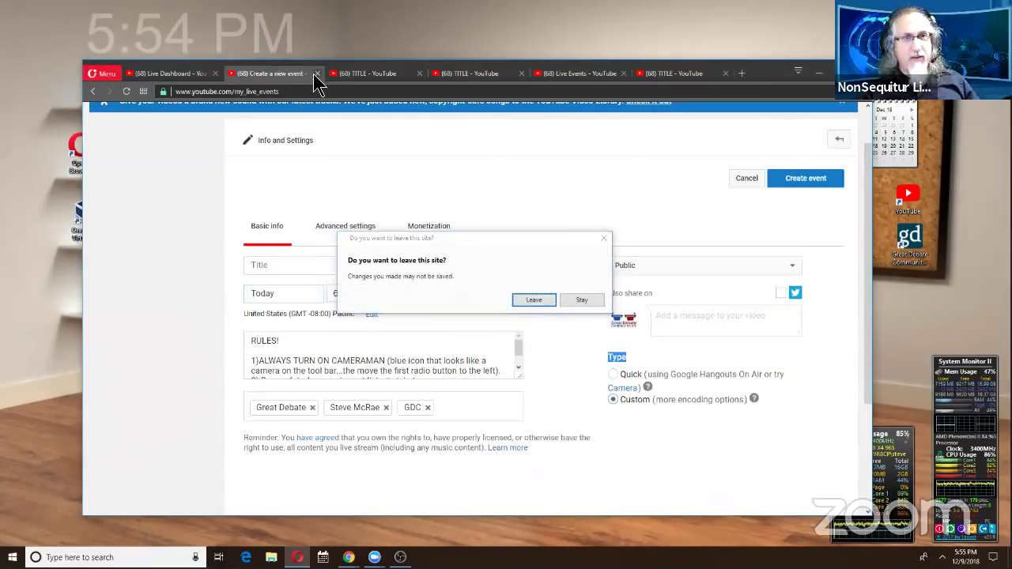
{"action": "left_click", "coordinate": [548, 300]}
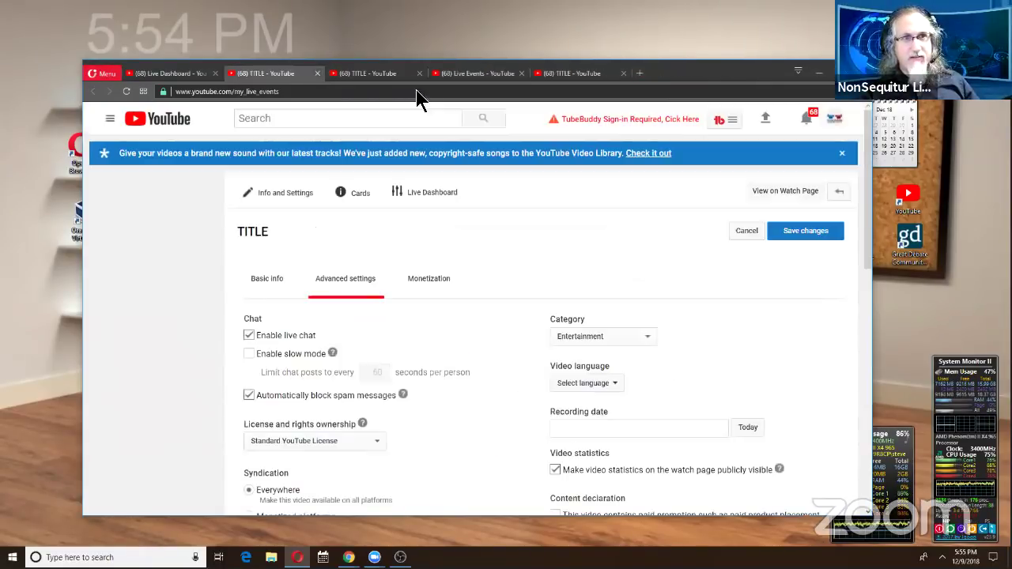
{"action": "left_click", "coordinate": [317, 72]}
{"action": "left_click", "coordinate": [533, 300]}
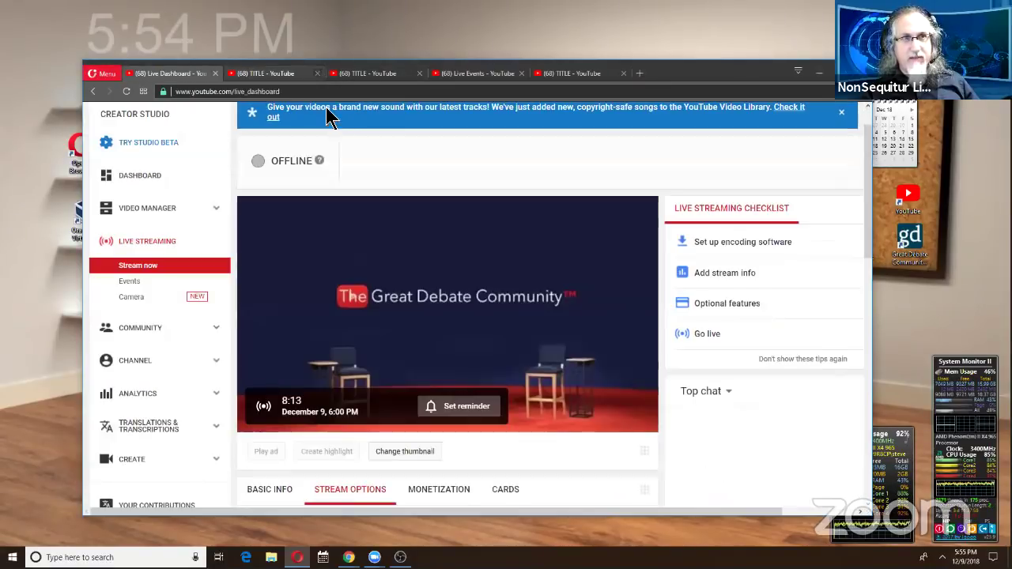
{"action": "left_click", "coordinate": [314, 73]}
{"action": "left_click", "coordinate": [324, 73]}
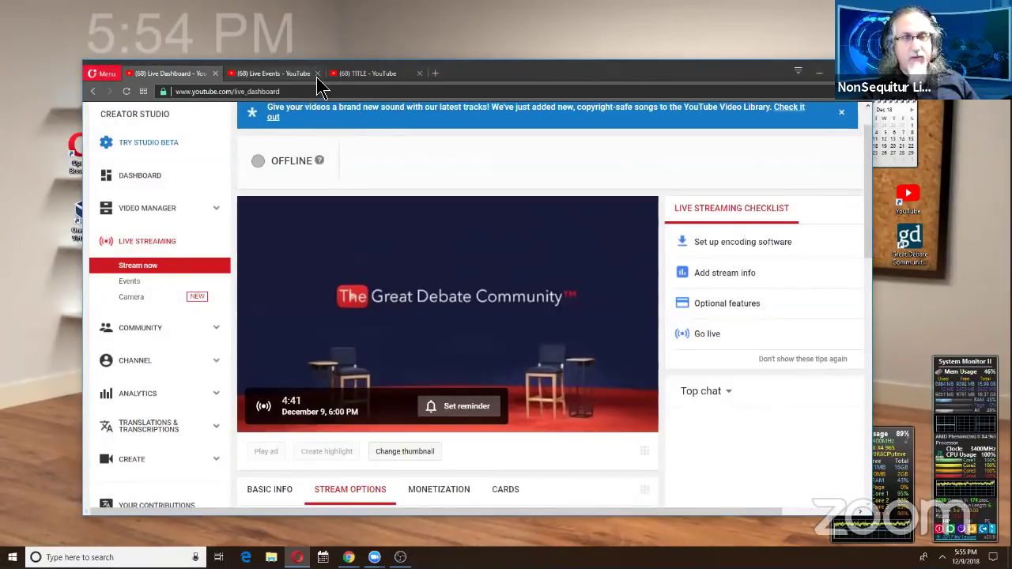
{"action": "left_click", "coordinate": [314, 72]}
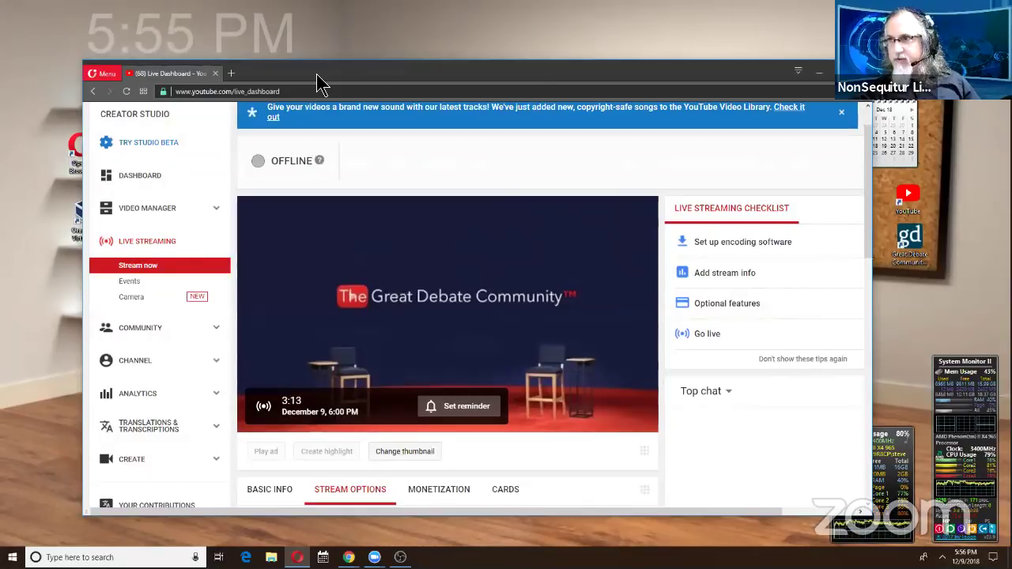
- Minimize the browser, switch to OBS, and look over its menus
{"action": "left_click", "coordinate": [819, 72]}
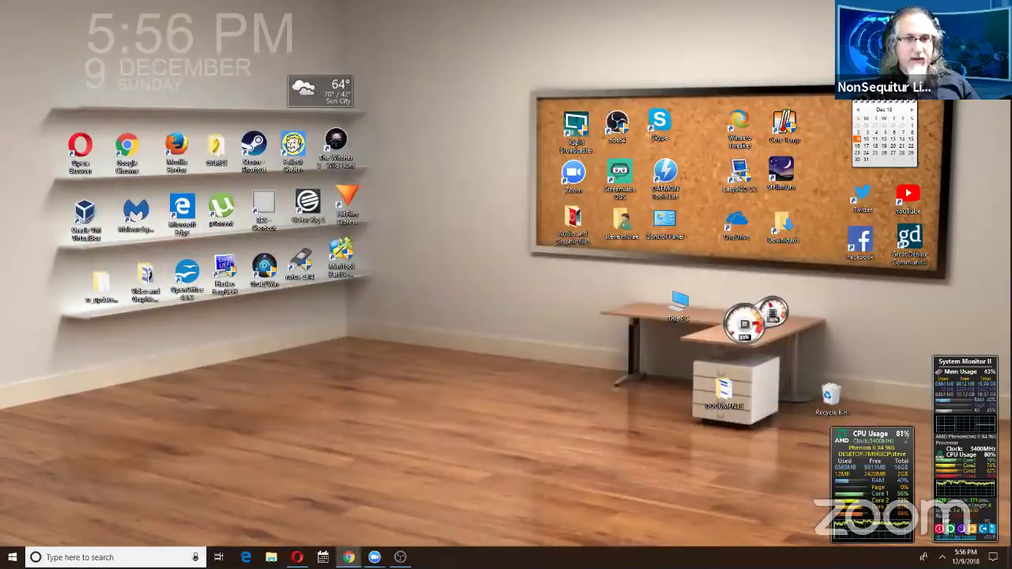
{"action": "left_click", "coordinate": [400, 556]}
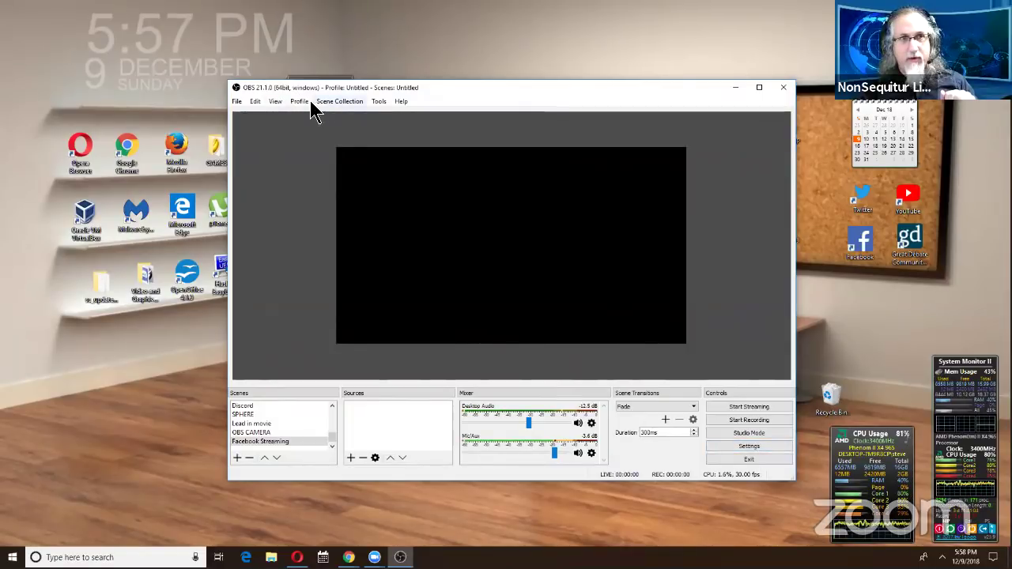
{"action": "left_click", "coordinate": [256, 106]}
{"action": "left_click", "coordinate": [263, 106]}
{"action": "left_click", "coordinate": [276, 105]}
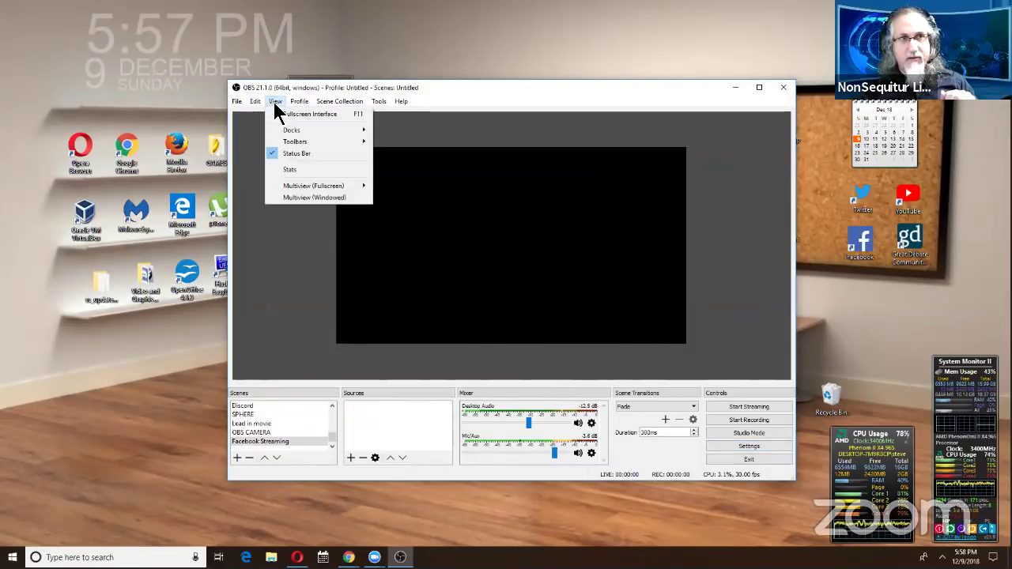
{"action": "mouse_move", "coordinate": [384, 106]}
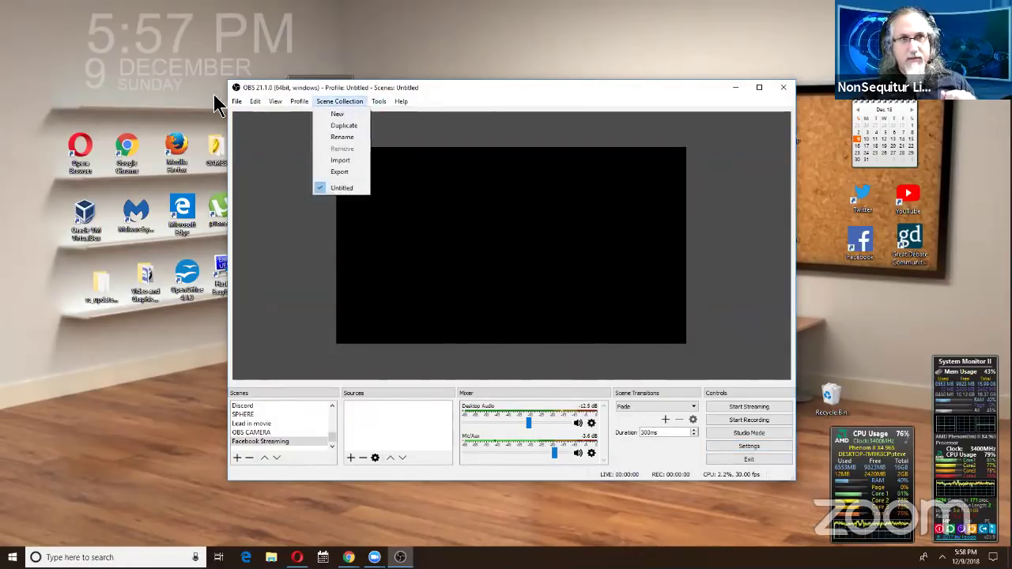
{"action": "mouse_move", "coordinate": [256, 103]}
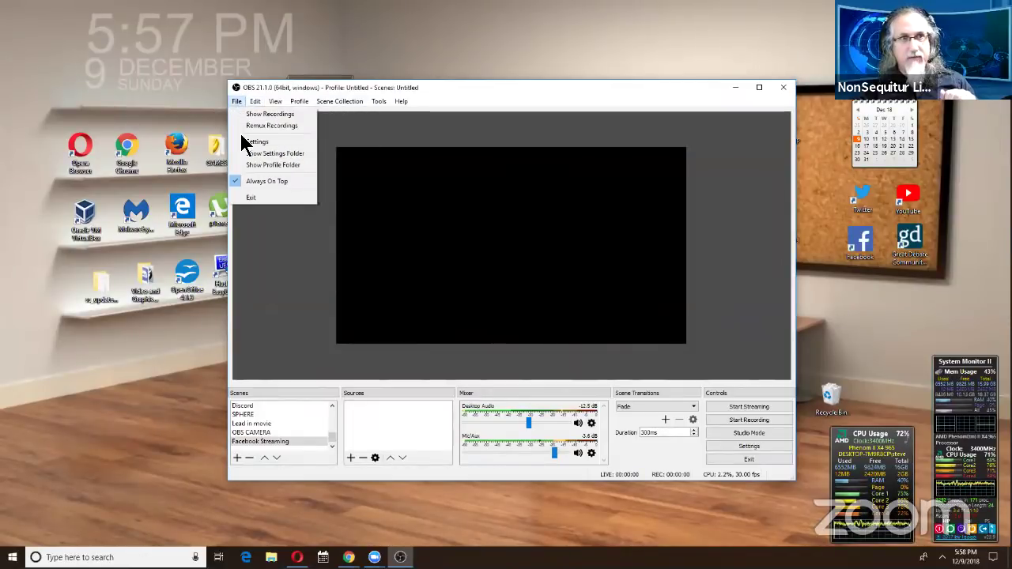
{"action": "left_click", "coordinate": [700, 457]}
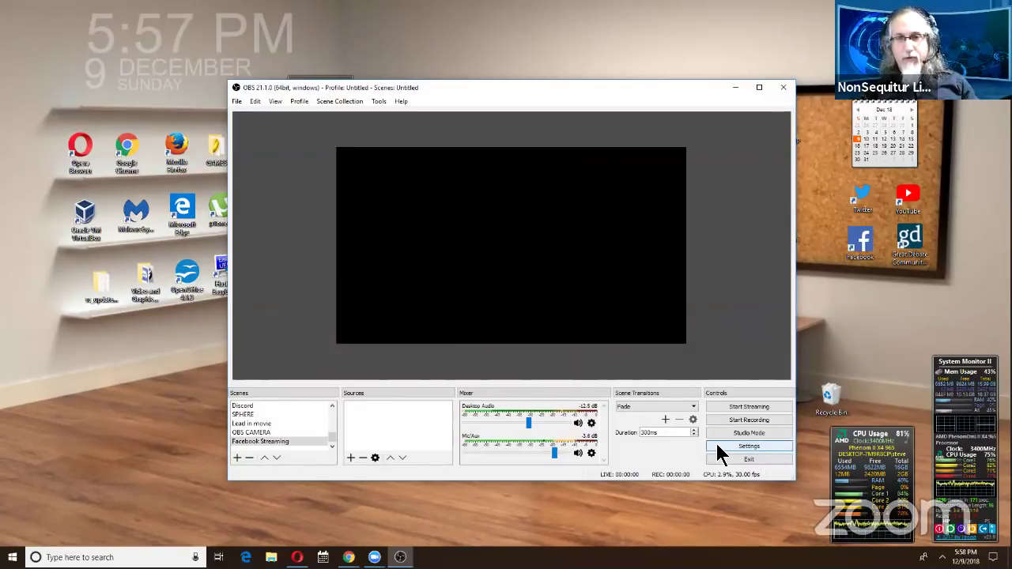
- Open the OBS stream settings and view the available servers for the YouTube / YouTube Gaming service
{"action": "left_click", "coordinate": [717, 446]}
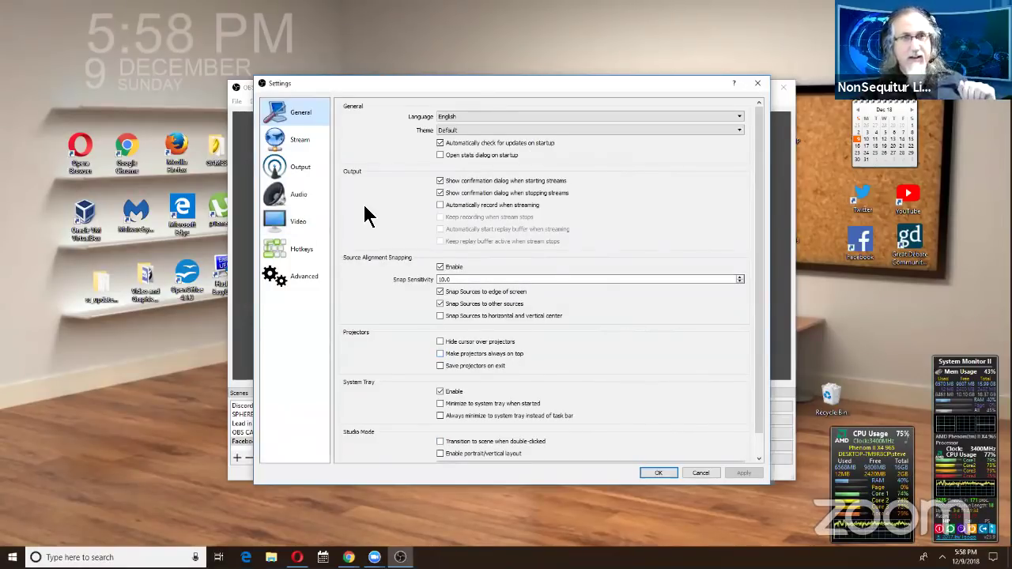
{"action": "left_click", "coordinate": [292, 142]}
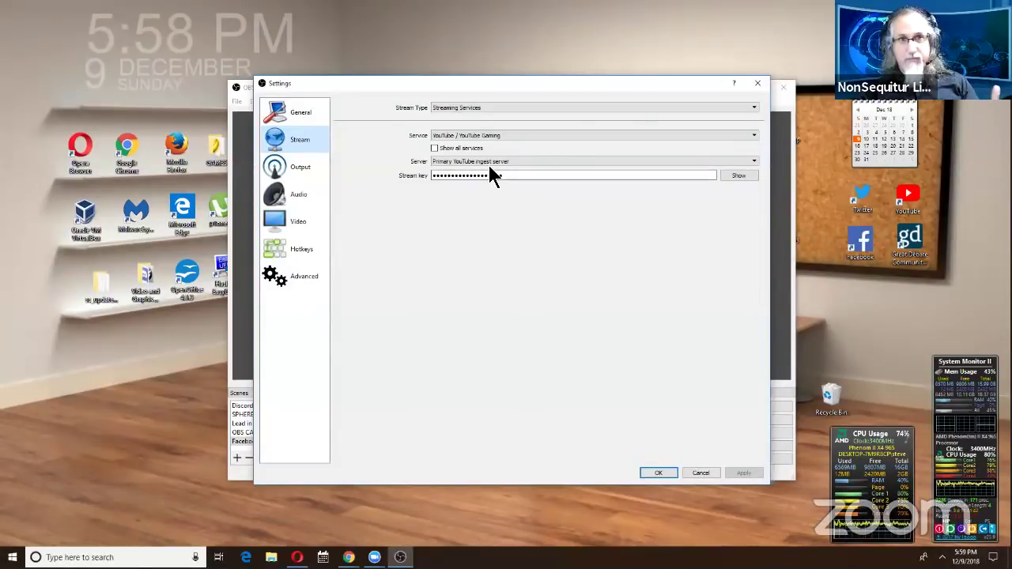
{"action": "left_click", "coordinate": [752, 163]}
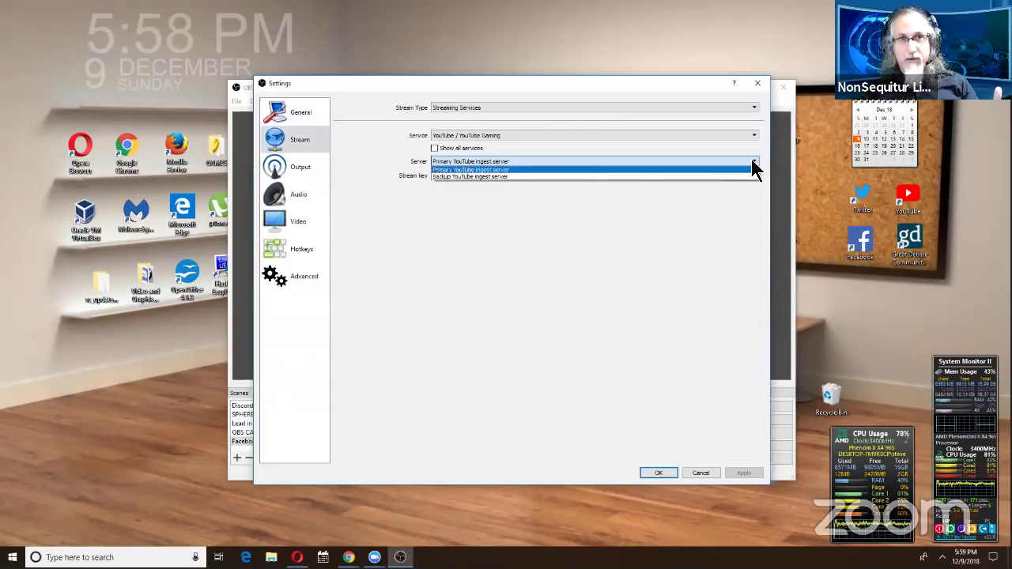
{"action": "left_click", "coordinate": [752, 161]}
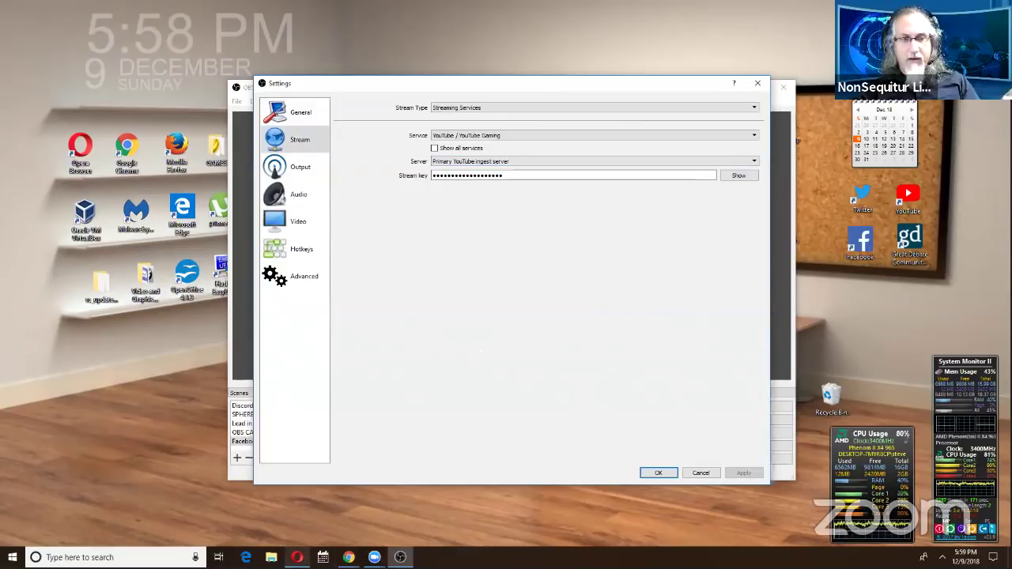
- Arrange the Live Dashboard beside the OBS stream settings and locate the stream key in the dashboard's encoder setup and in OBS
{"action": "left_click", "coordinate": [296, 557]}
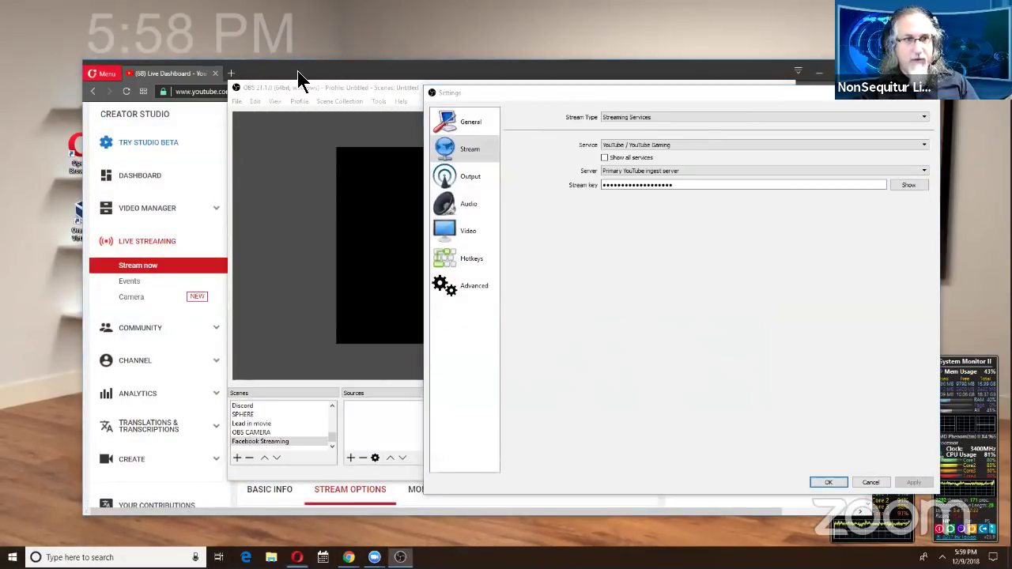
{"action": "left_click_drag", "start_coordinate": [297, 70], "coordinate": [229, 93]}
{"action": "scroll", "coordinate": [194, 467], "scroll_direction": "down", "scroll_amount": 10}
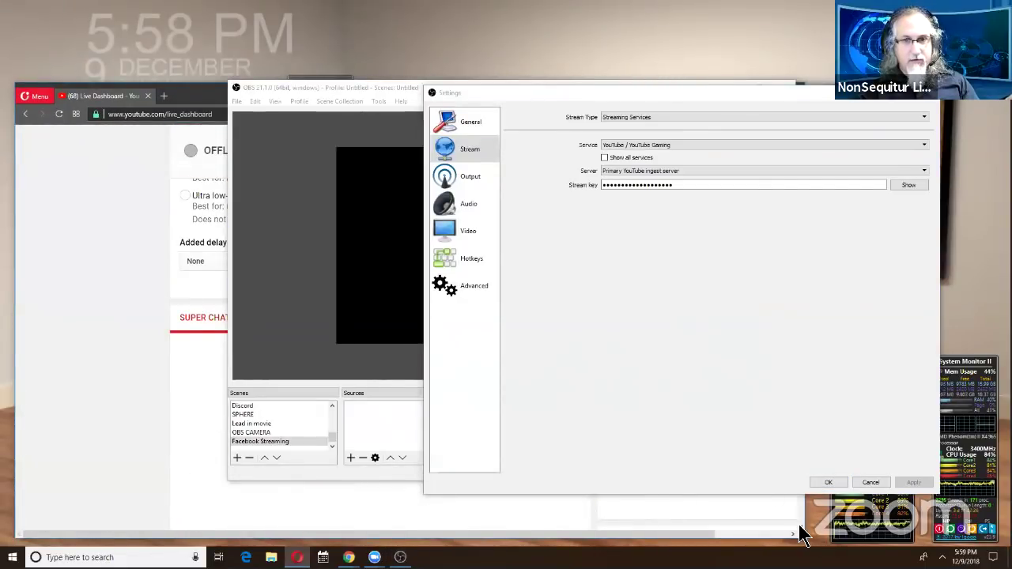
{"action": "scroll", "coordinate": [800, 533], "scroll_direction": "down", "scroll_amount": 3}
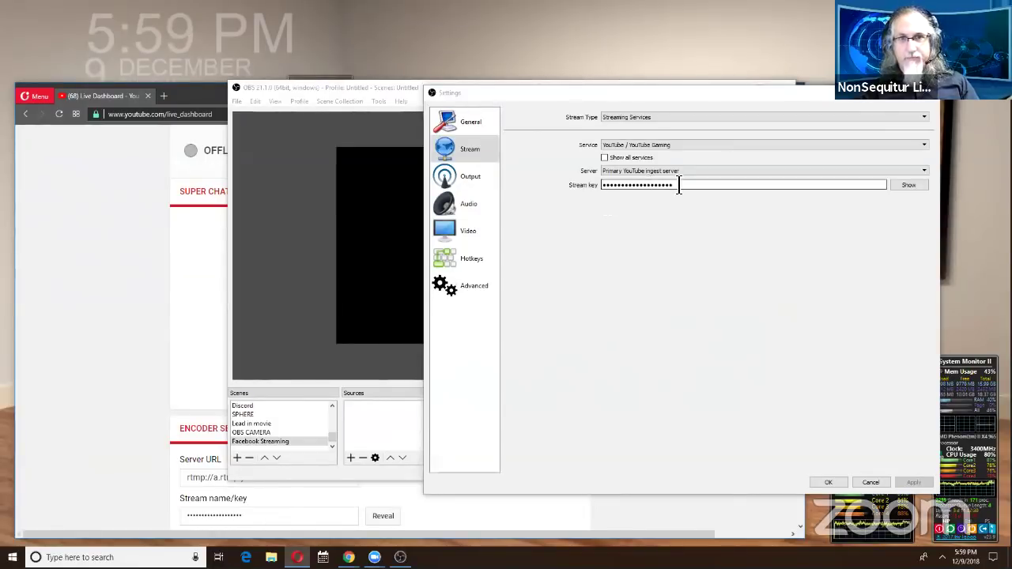
{"action": "left_click", "coordinate": [645, 185]}
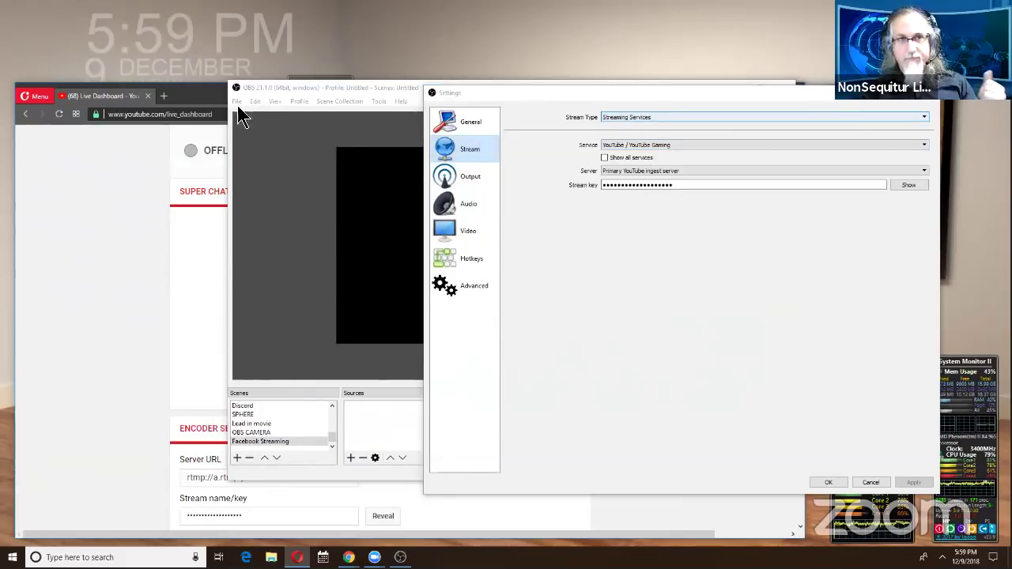
{"action": "left_click_drag", "start_coordinate": [185, 84], "coordinate": [197, 54]}
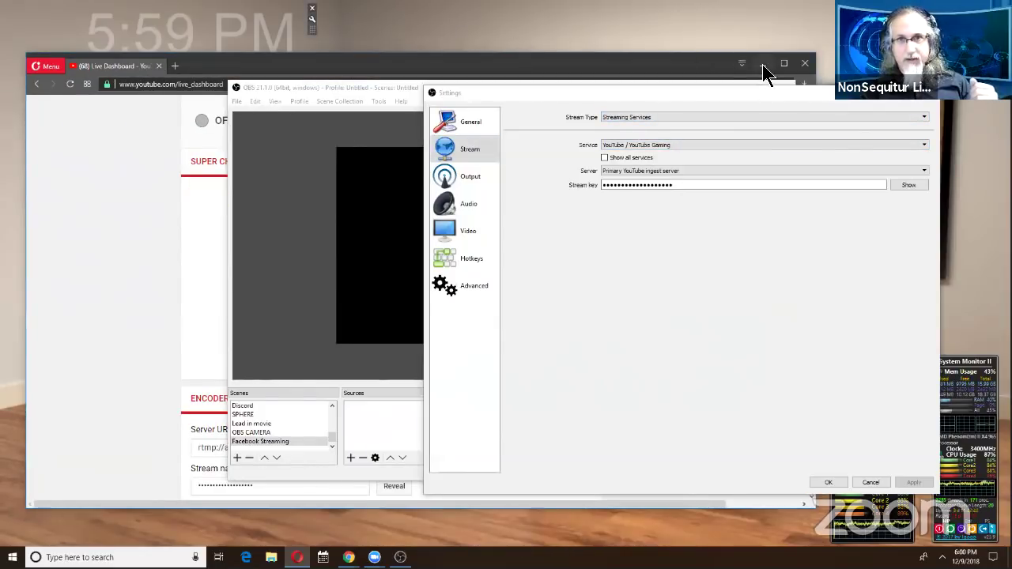
- Minimize the browser, move the OBS settings window clear, and view the available output modes in the output settings
{"action": "left_click", "coordinate": [763, 63]}
{"action": "left_click_drag", "start_coordinate": [615, 102], "coordinate": [502, 118]}
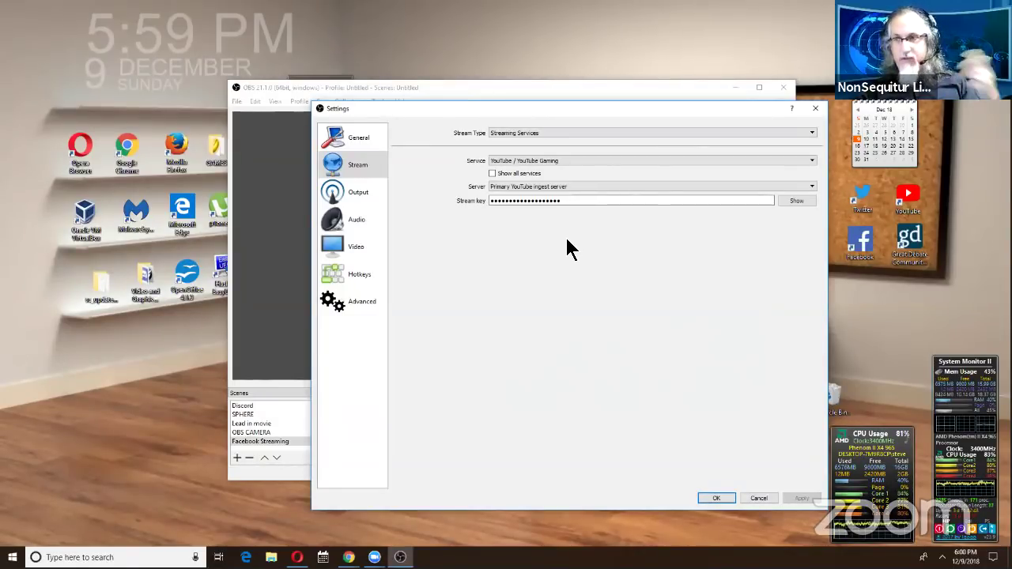
{"action": "left_click", "coordinate": [341, 197]}
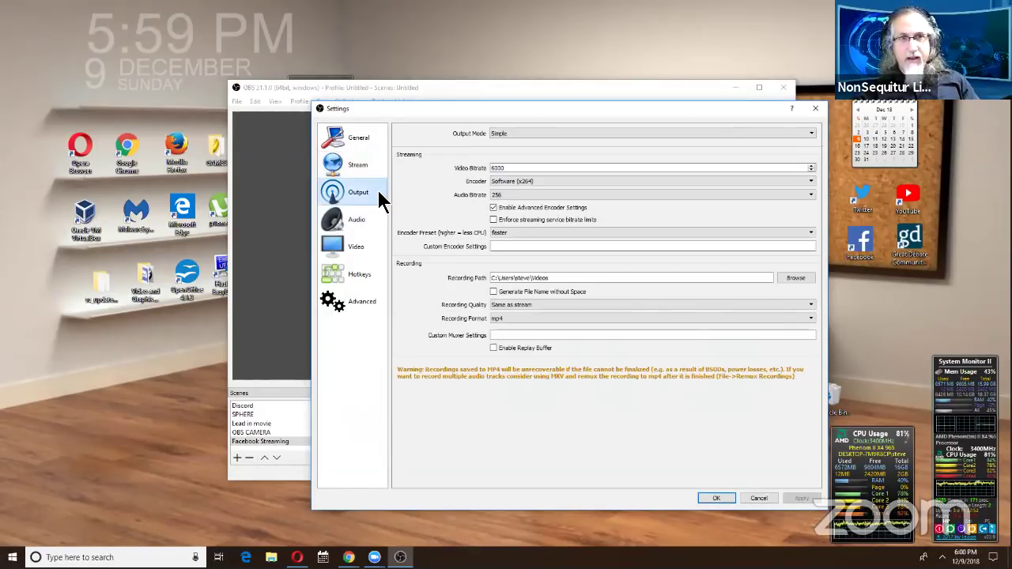
{"action": "left_click", "coordinate": [514, 132]}
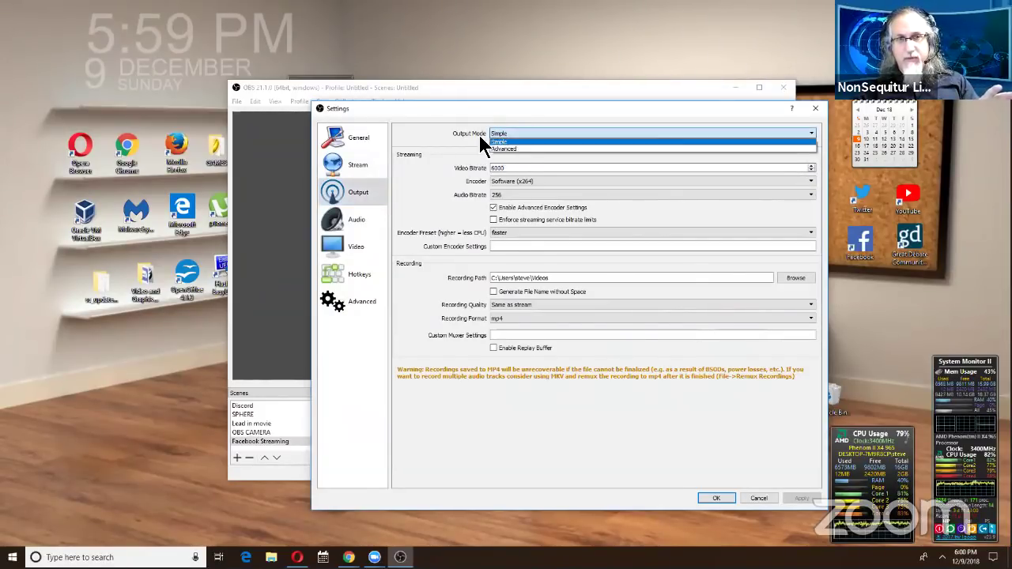
{"action": "left_click", "coordinate": [478, 133]}
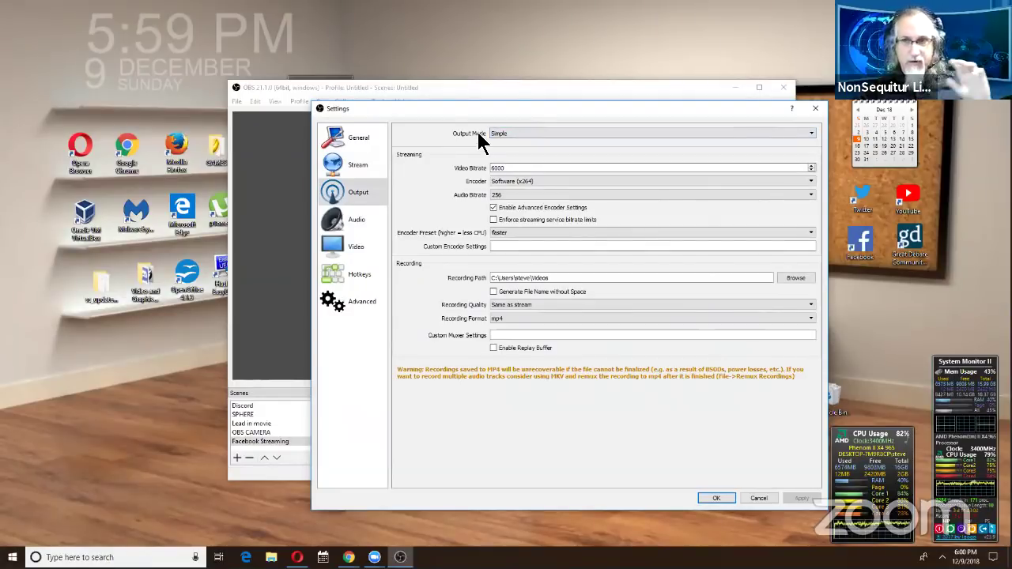
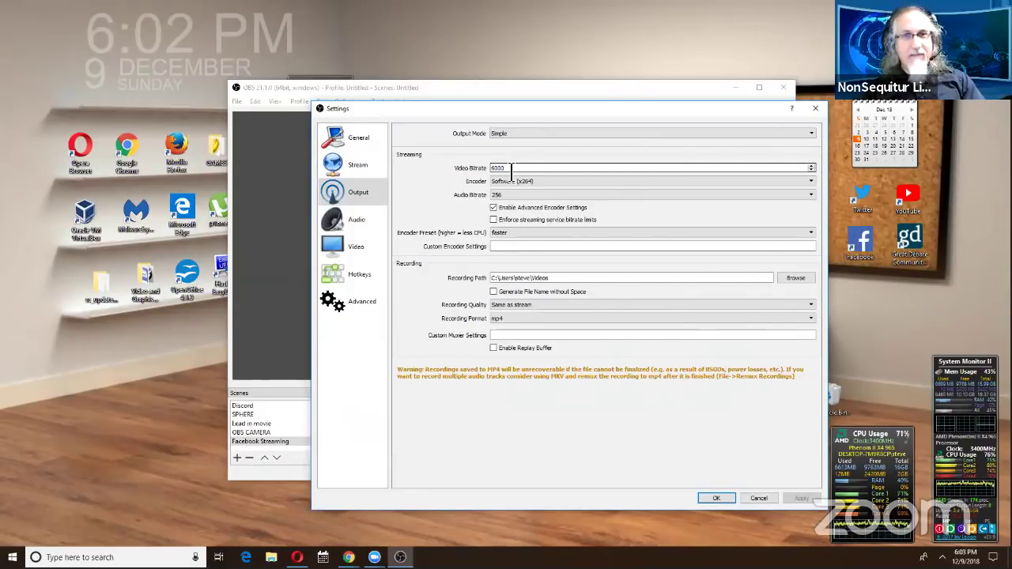
- Review the encoder options, encoder presets, recording path and audio device settings, and close the settings without saving
{"action": "left_click", "coordinate": [515, 182]}
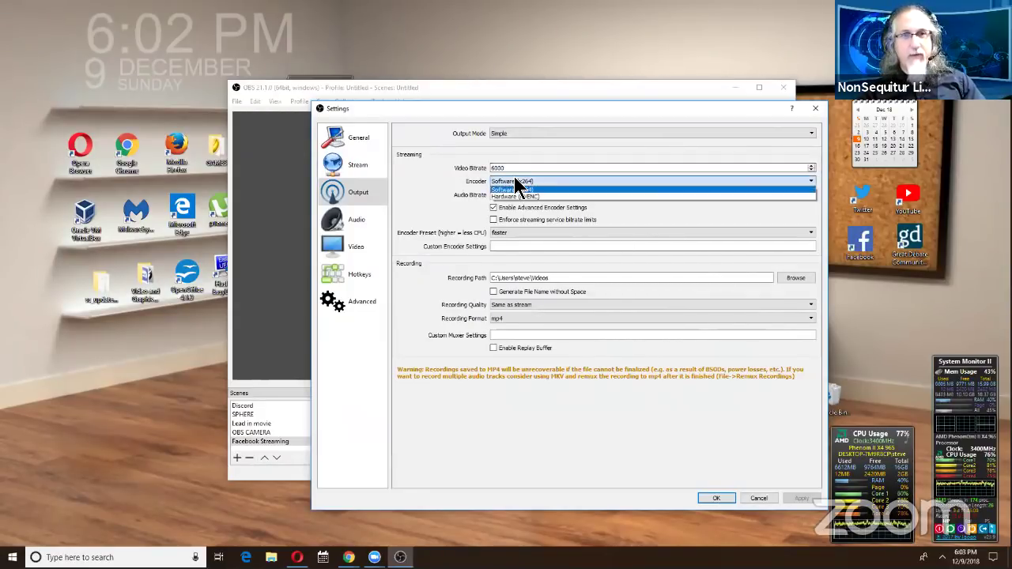
{"action": "left_click", "coordinate": [414, 189]}
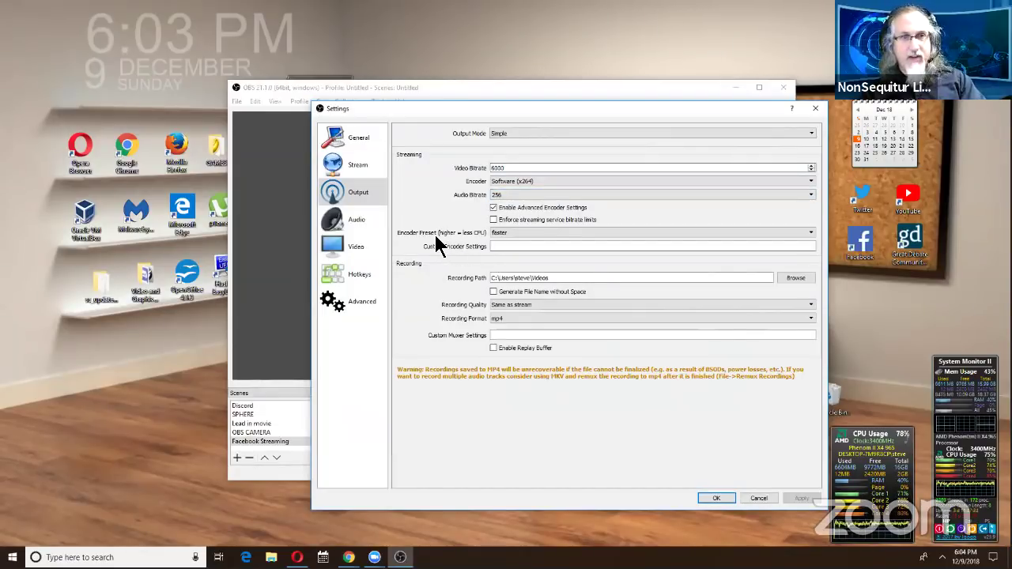
{"action": "left_click", "coordinate": [518, 233]}
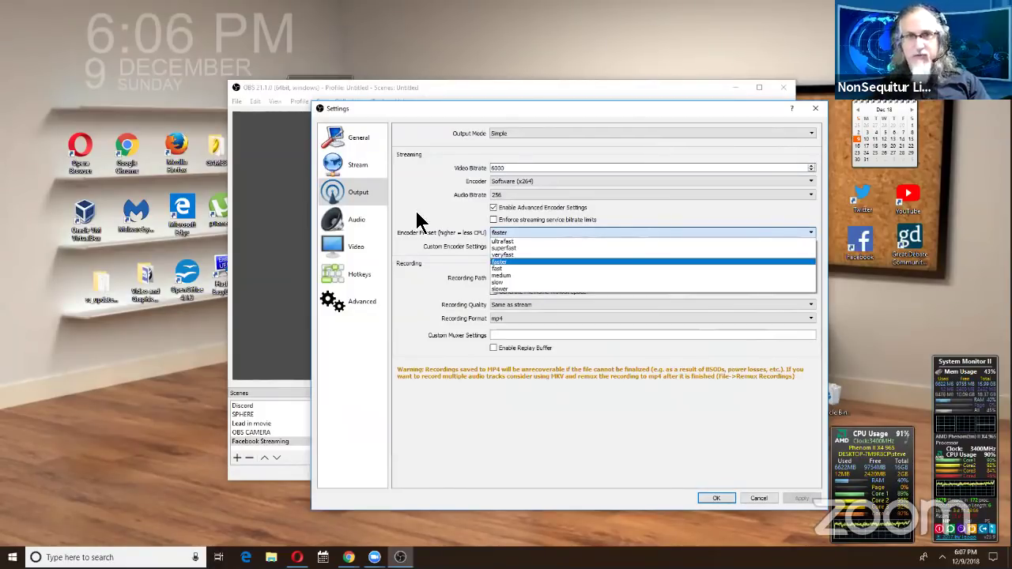
{"action": "key", "text": "Escape"}
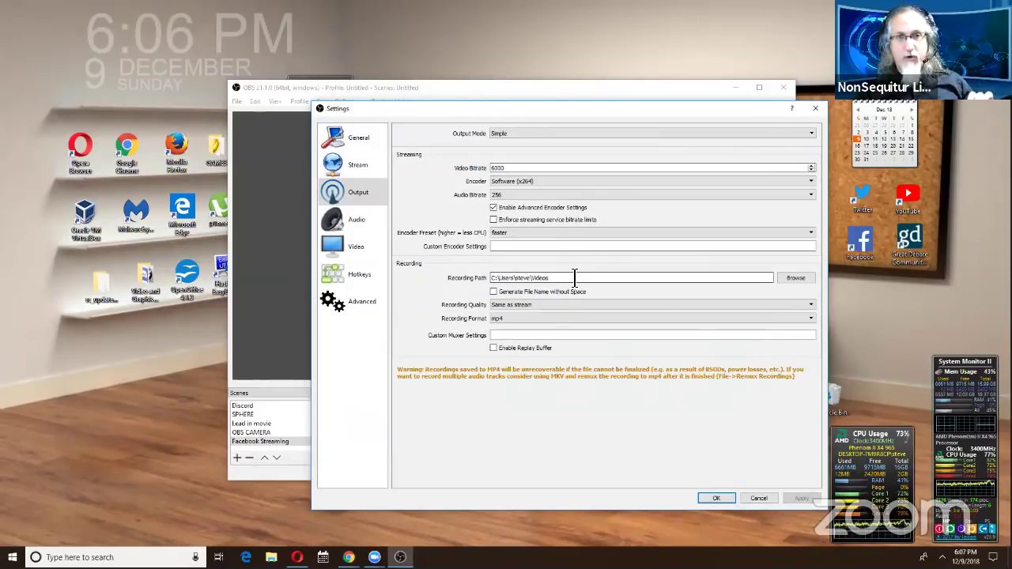
{"action": "left_click_drag", "start_coordinate": [576, 277], "coordinate": [466, 286]}
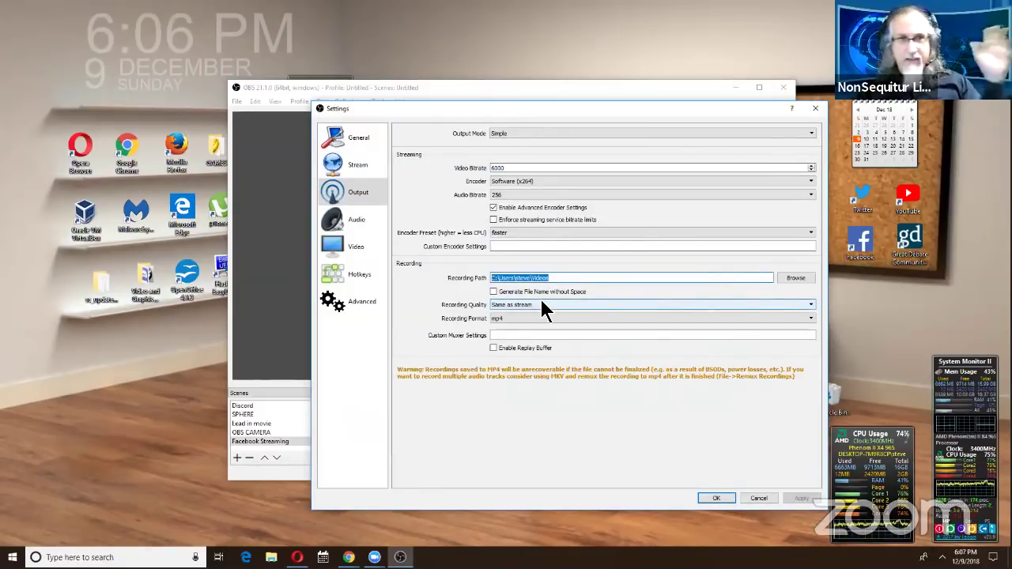
{"action": "left_click", "coordinate": [364, 230]}
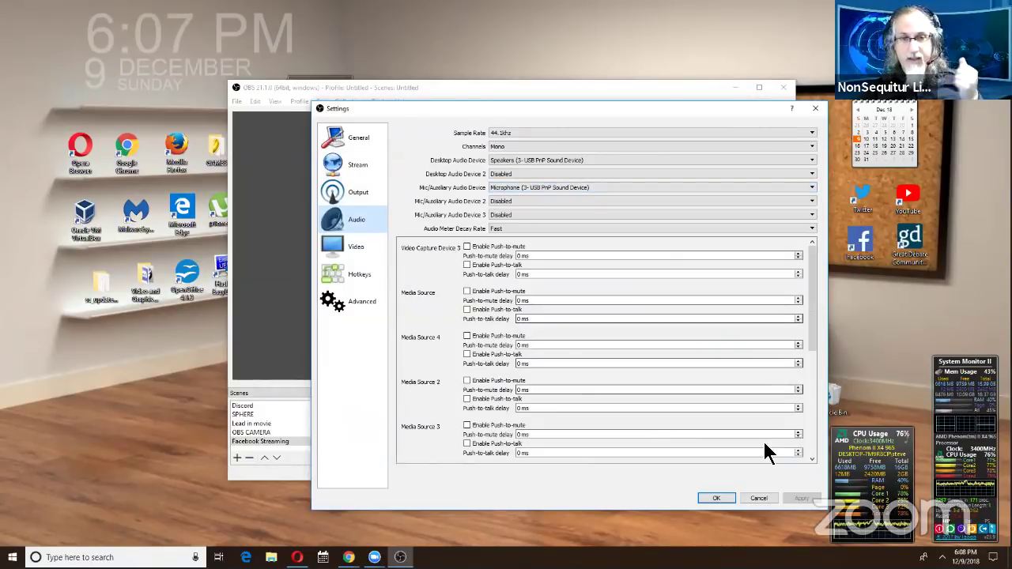
{"action": "left_click", "coordinate": [757, 499]}
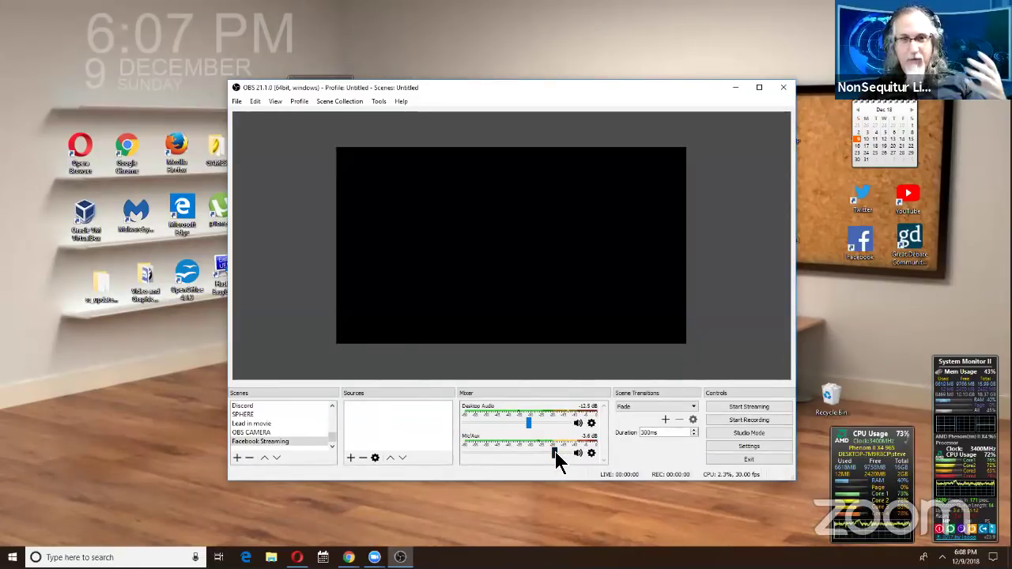
- Try different Mic/Aux volume levels in the mixer and leave it at about -6.1 dB
{"action": "left_click_drag", "start_coordinate": [565, 452], "coordinate": [576, 457]}
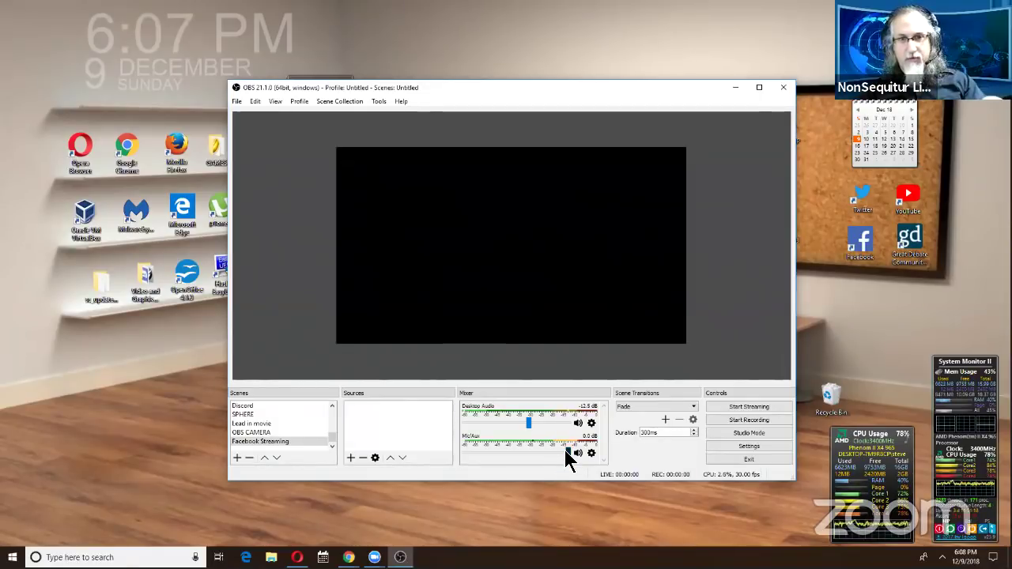
{"action": "left_click_drag", "start_coordinate": [571, 451], "coordinate": [515, 453]}
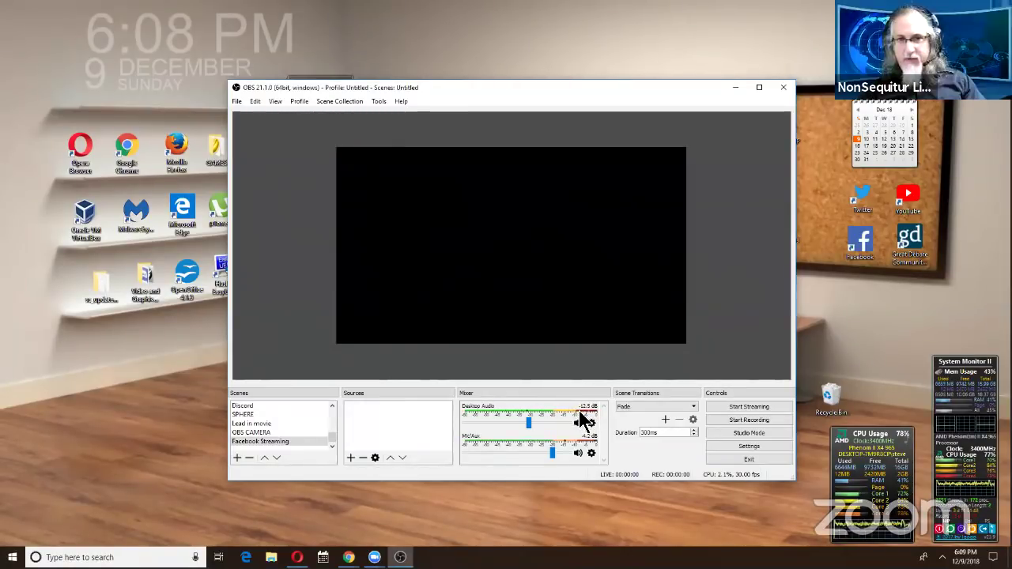
{"action": "left_click_drag", "start_coordinate": [553, 450], "coordinate": [548, 451]}
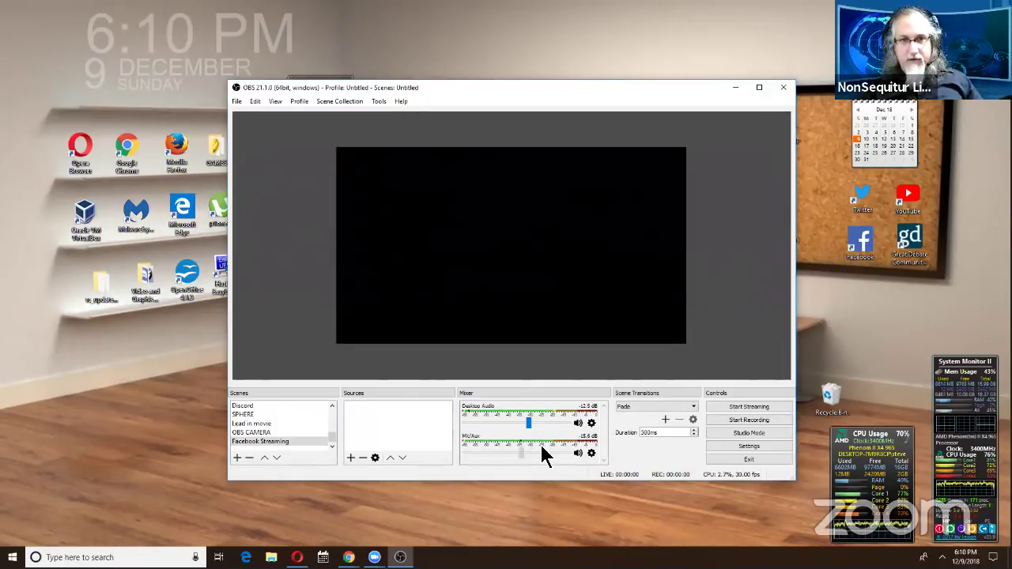
{"action": "left_click_drag", "start_coordinate": [549, 452], "coordinate": [544, 447]}
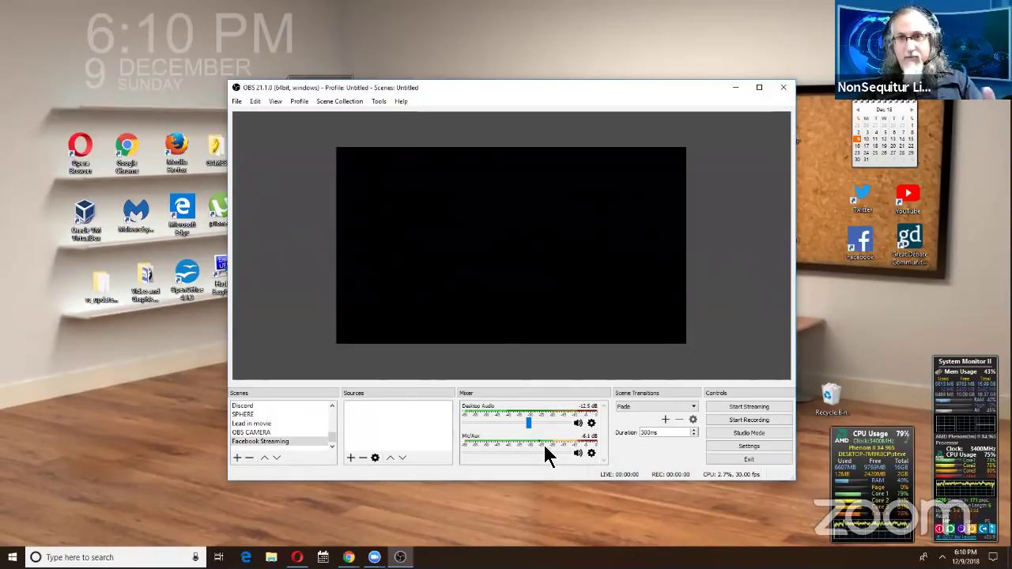
- Open the Mic/Aux filters, try the Gain filter at 0 and 30 dB, and return it to 10 dB
{"action": "left_click", "coordinate": [592, 453]}
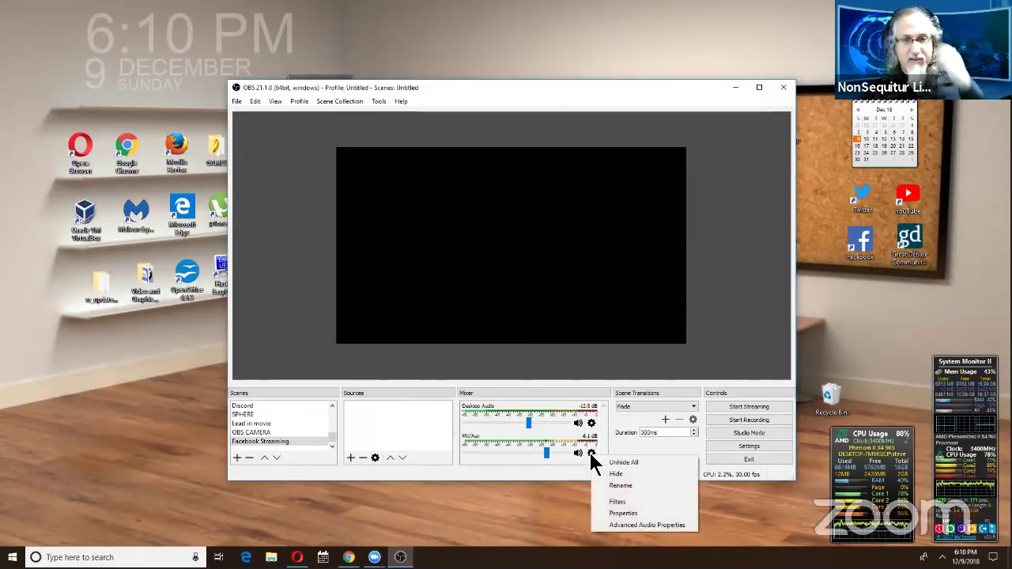
{"action": "left_click", "coordinate": [623, 502]}
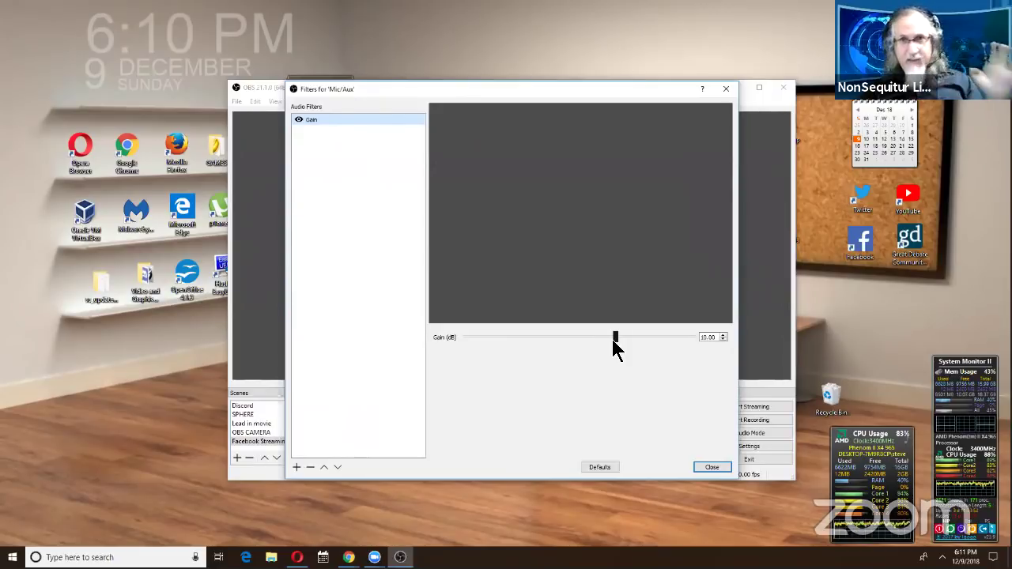
{"action": "left_click_drag", "start_coordinate": [615, 342], "coordinate": [583, 340]}
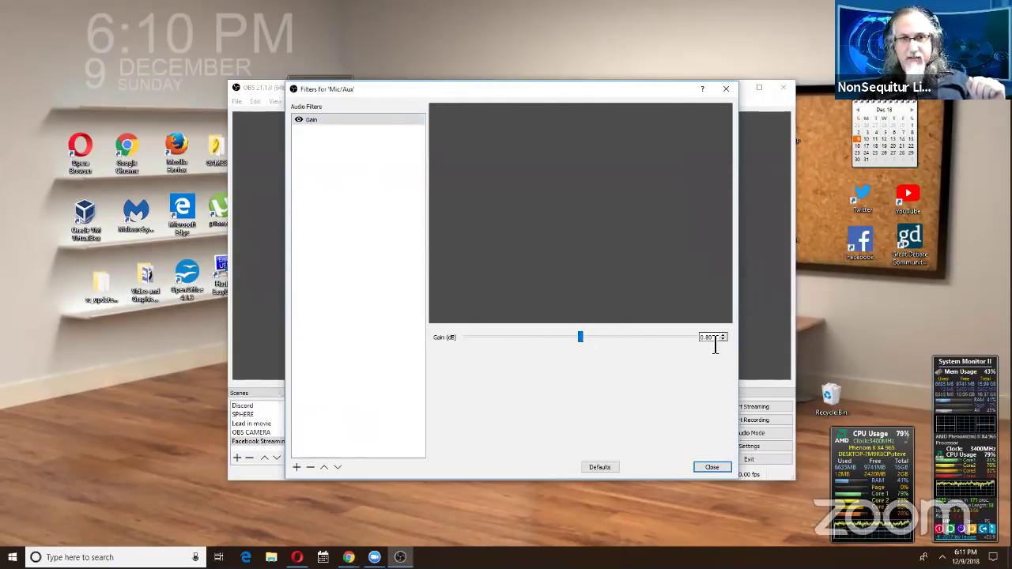
{"action": "scroll", "coordinate": [722, 339], "scroll_direction": "down", "scroll_amount": 7}
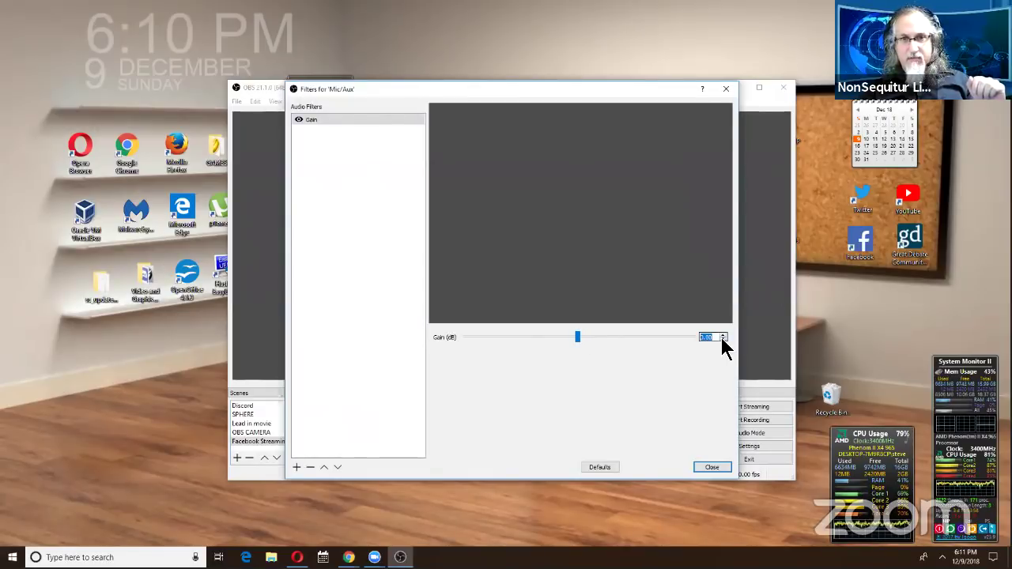
{"action": "scroll", "coordinate": [721, 338], "scroll_direction": "down", "scroll_amount": 1}
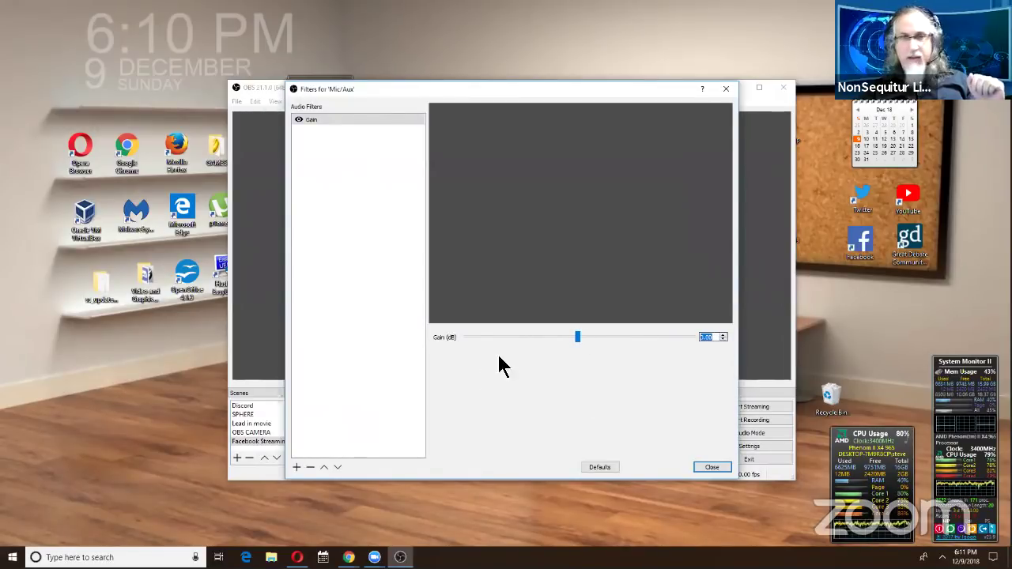
{"action": "left_click_drag", "start_coordinate": [578, 342], "coordinate": [695, 341]}
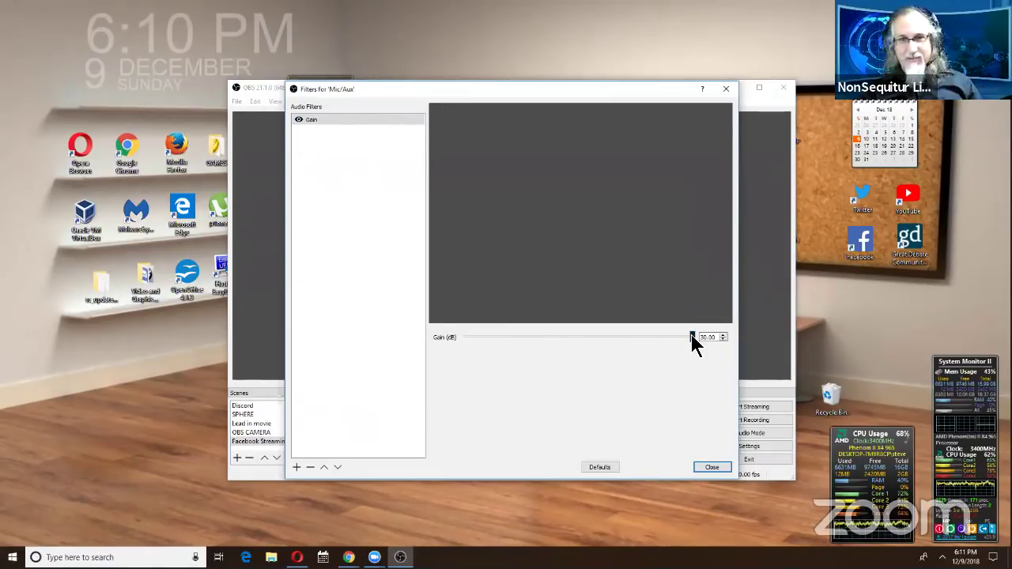
{"action": "left_click_drag", "start_coordinate": [691, 337], "coordinate": [606, 338]}
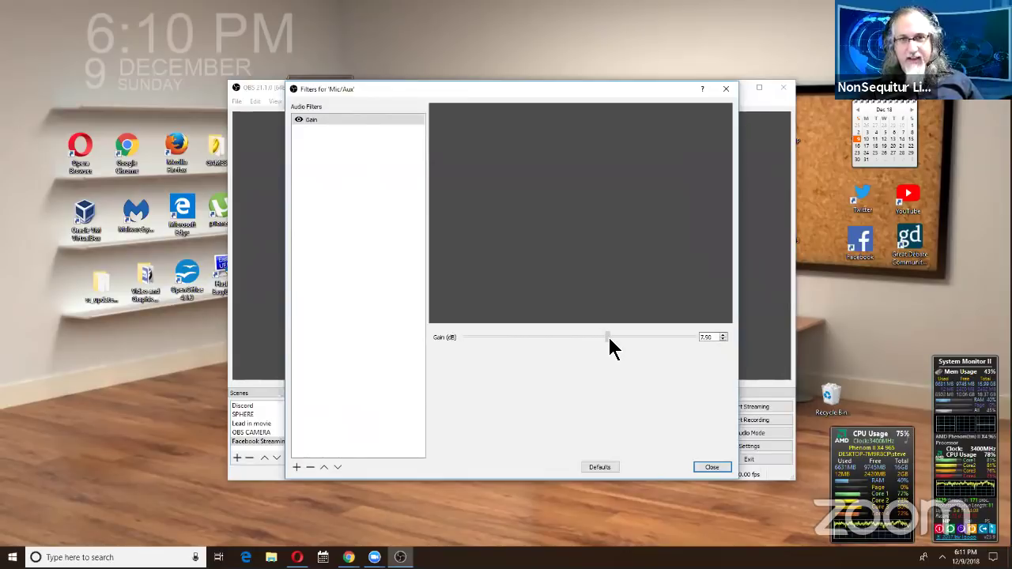
{"action": "left_click", "coordinate": [722, 334]}
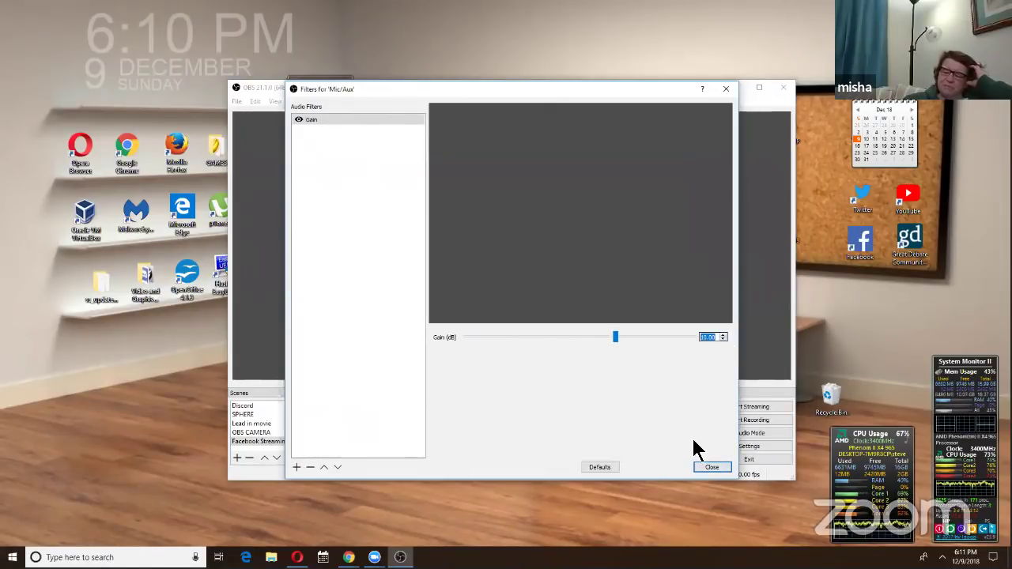
- View the audio filter types that can be added to Mic/Aux and close the filters window
{"action": "left_click", "coordinate": [291, 468]}
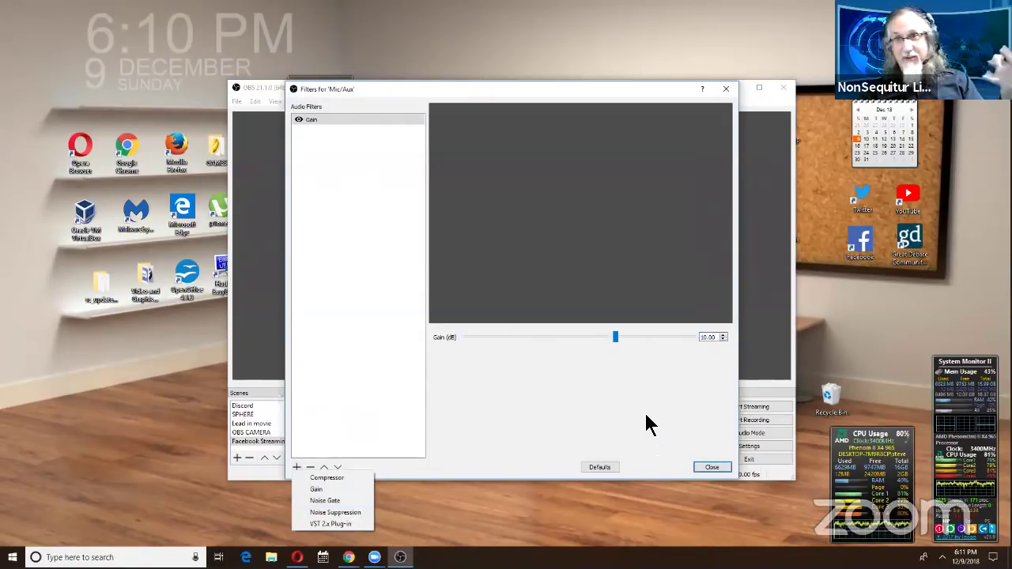
{"action": "left_click", "coordinate": [719, 469]}
{"action": "left_click", "coordinate": [715, 467]}
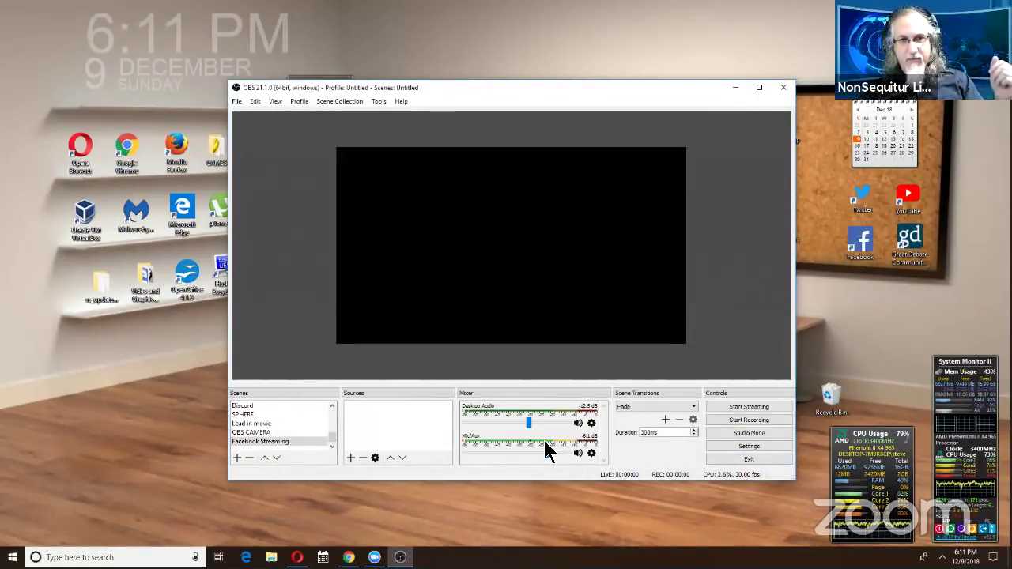
- Add a Noise Gate filter with the default name and settings to Mic/Aux and close the filters window
{"action": "left_click", "coordinate": [592, 453]}
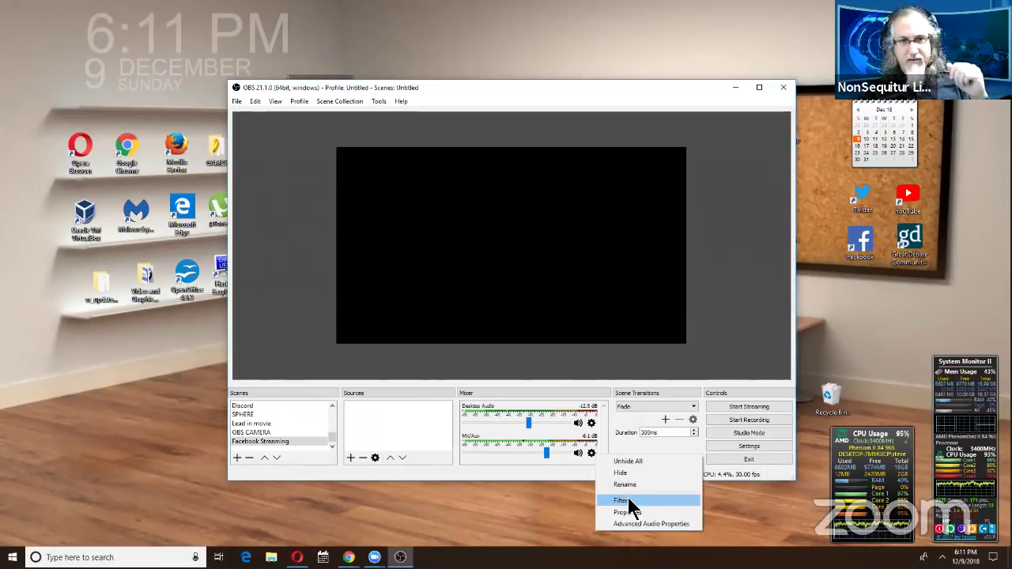
{"action": "left_click", "coordinate": [622, 500]}
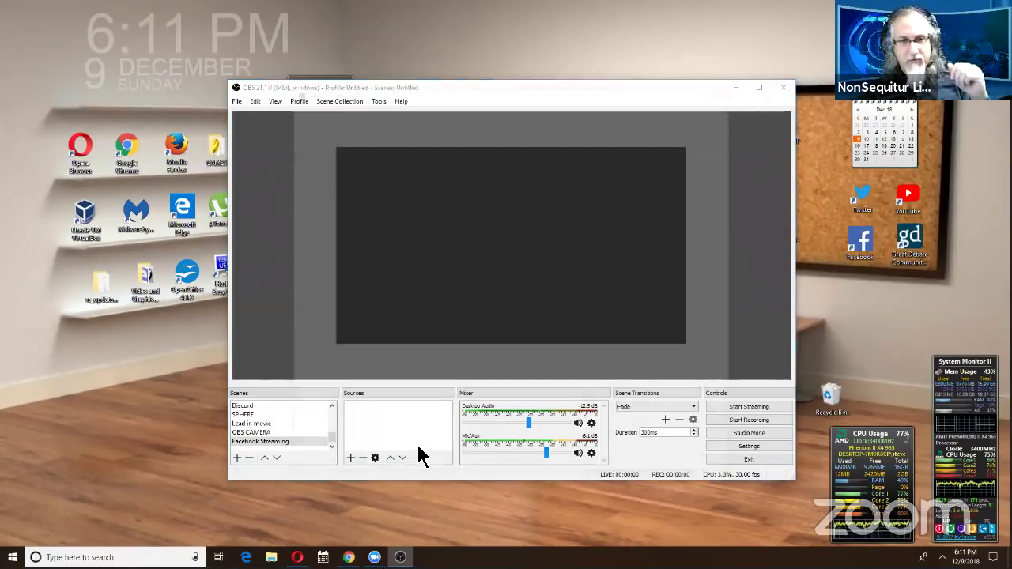
{"action": "left_click", "coordinate": [296, 467]}
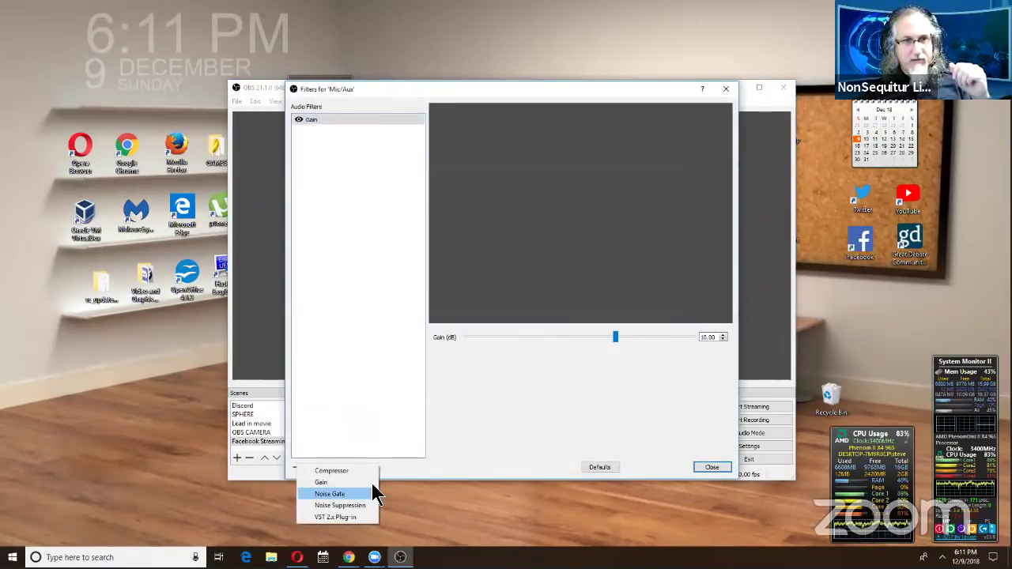
{"action": "left_click", "coordinate": [373, 492]}
{"action": "left_click", "coordinate": [491, 305]}
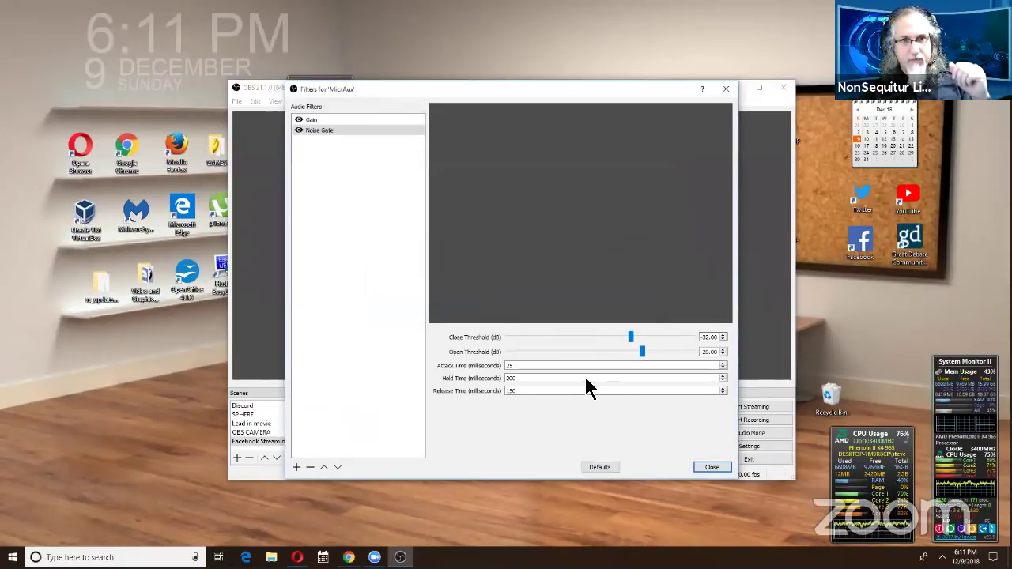
{"action": "left_click", "coordinate": [712, 467]}
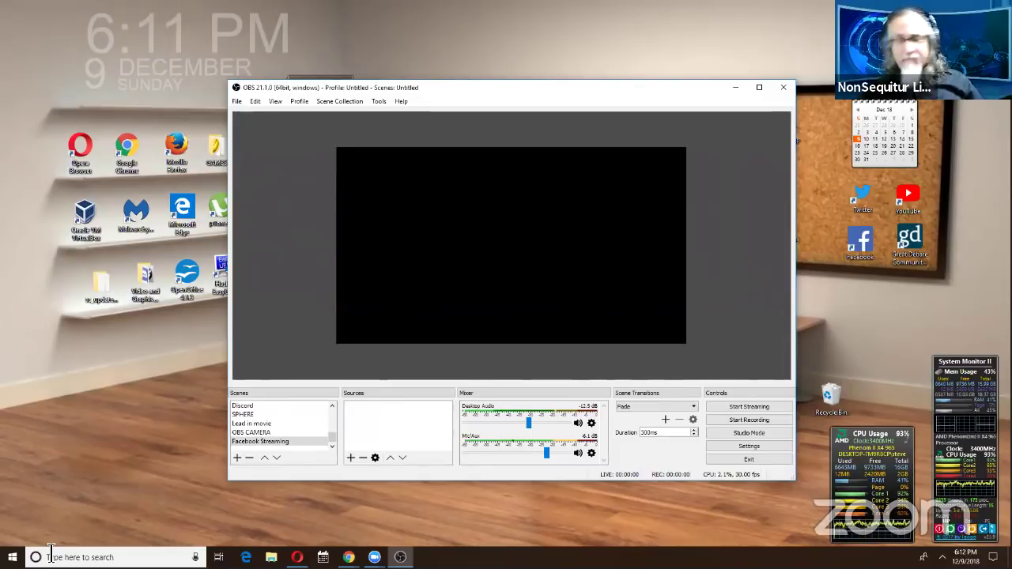
- Add a new scene named TEST to the scene list
{"action": "left_click", "coordinate": [261, 414]}
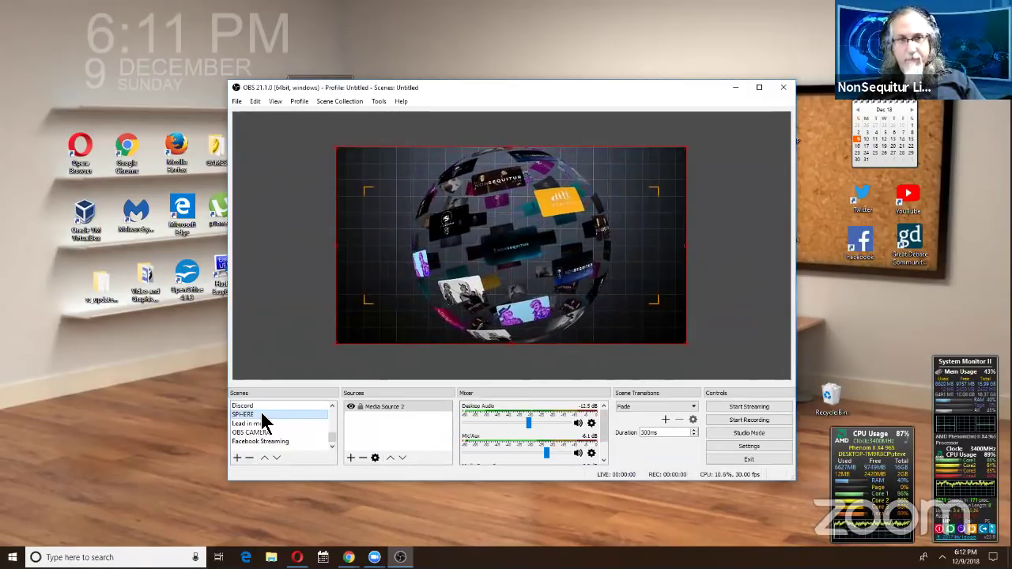
{"action": "left_click", "coordinate": [236, 457]}
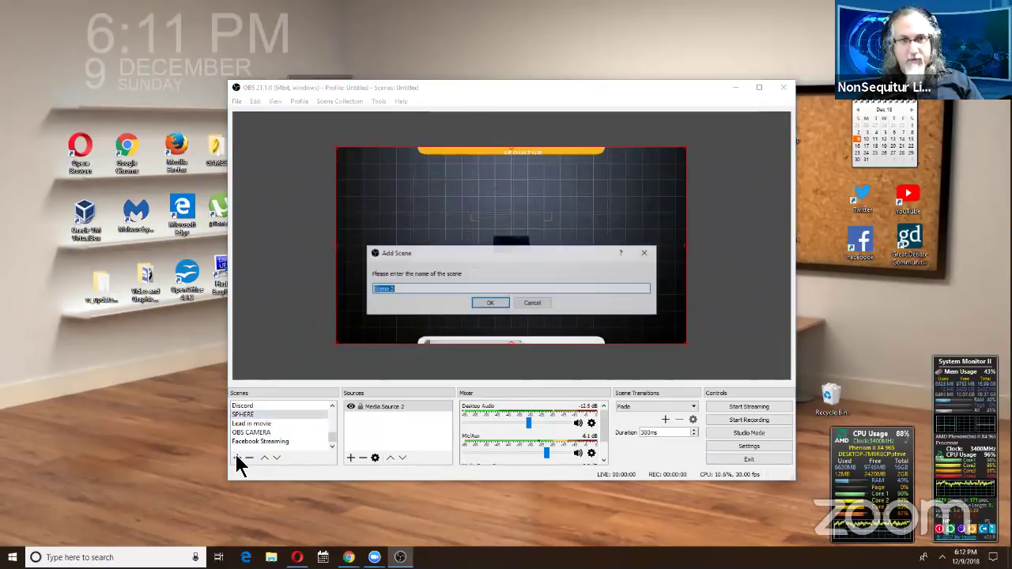
{"action": "type", "text": "TE"}
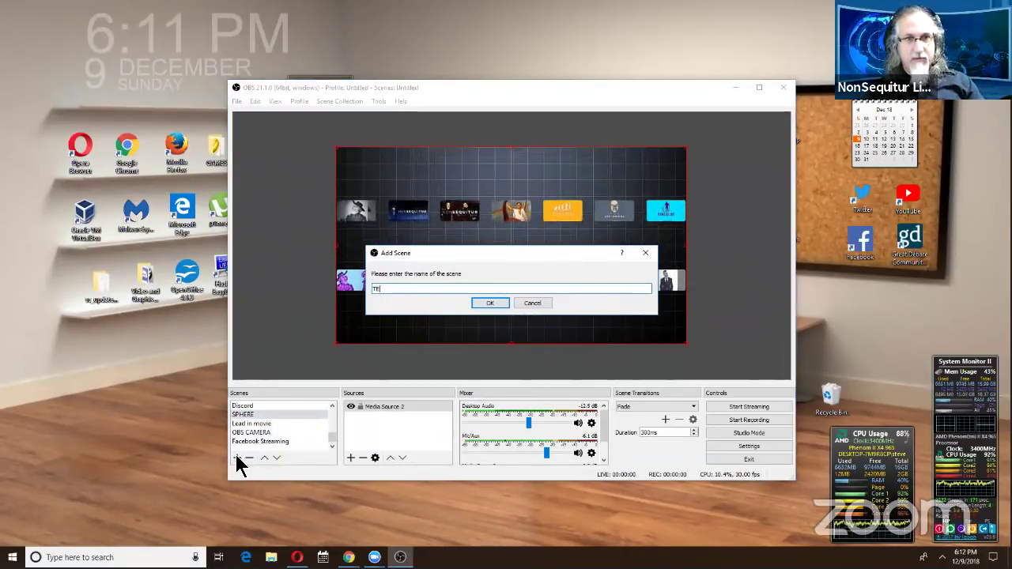
{"action": "type", "text": "ST"}
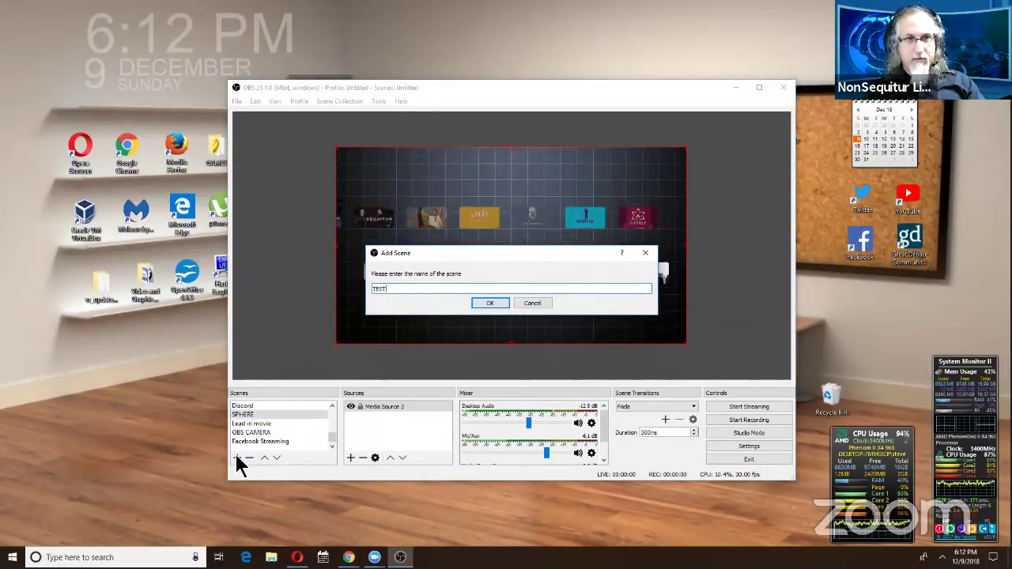
{"action": "left_click", "coordinate": [489, 306]}
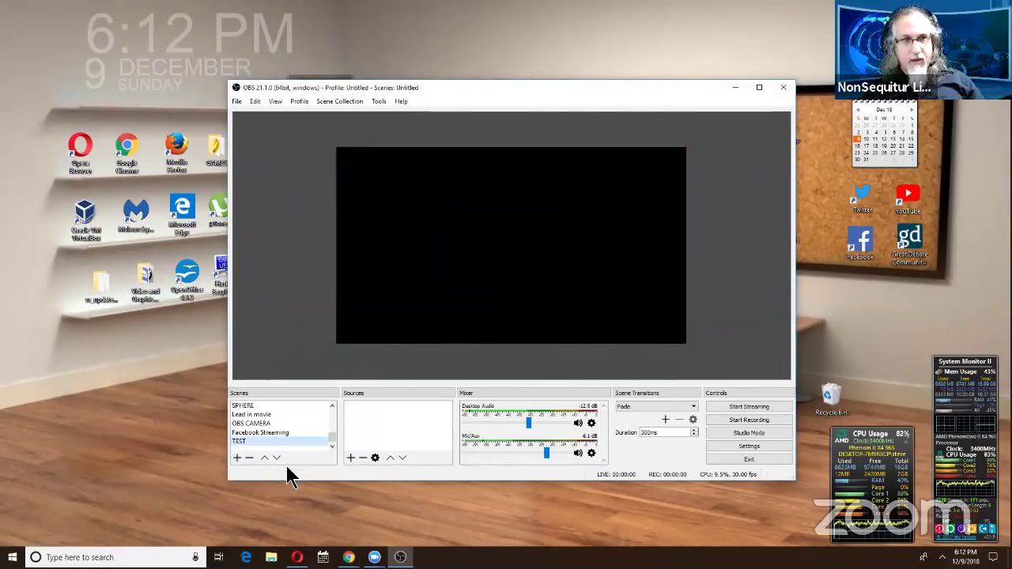
- Add a red (#ff0000) Text (GDI+) source reading "HI ALL!" to the TEST scene and enlarge it in the canvas's upper-right corner
{"action": "left_click", "coordinate": [350, 457]}
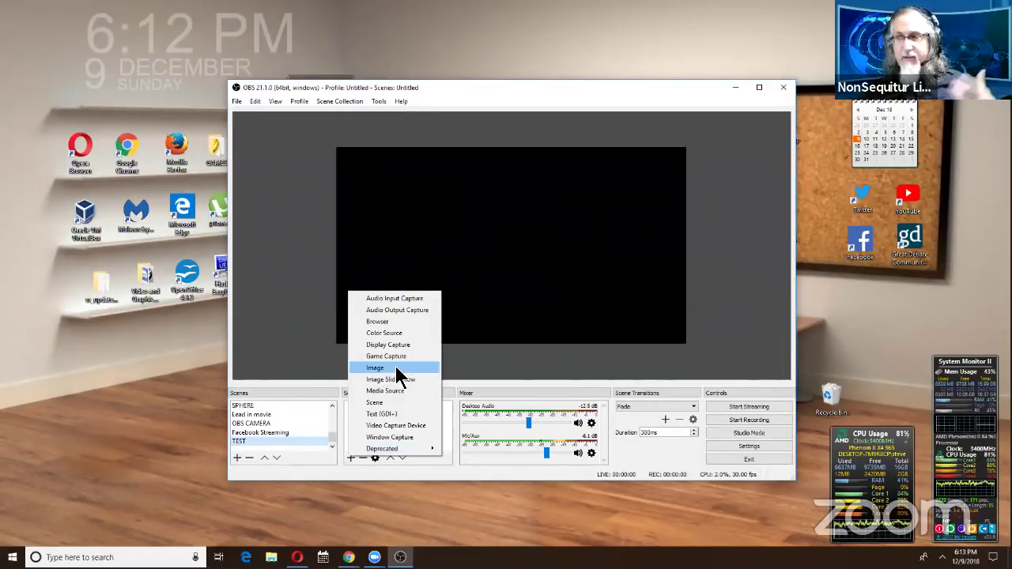
{"action": "left_click", "coordinate": [390, 413]}
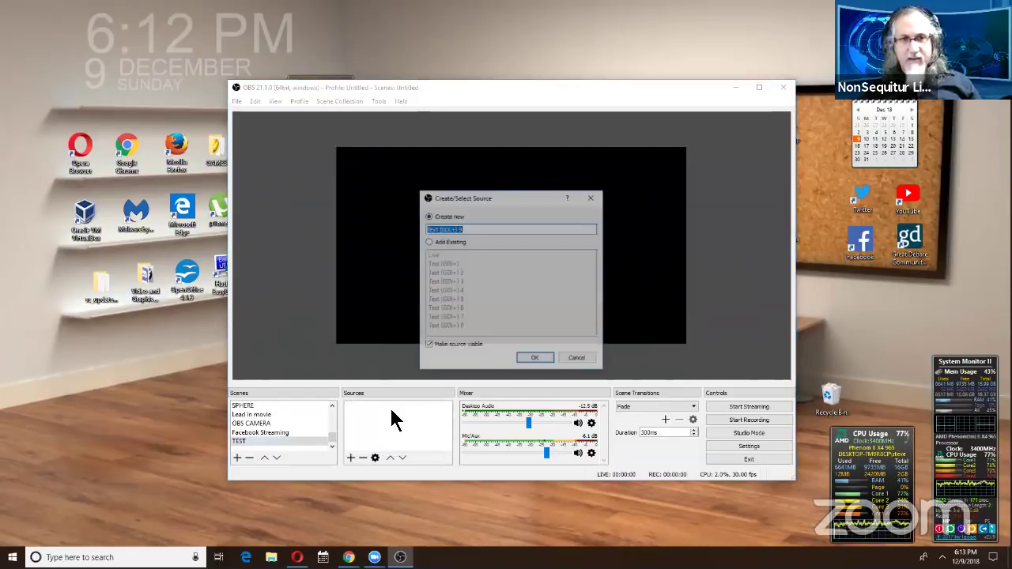
{"action": "left_click", "coordinate": [531, 360]}
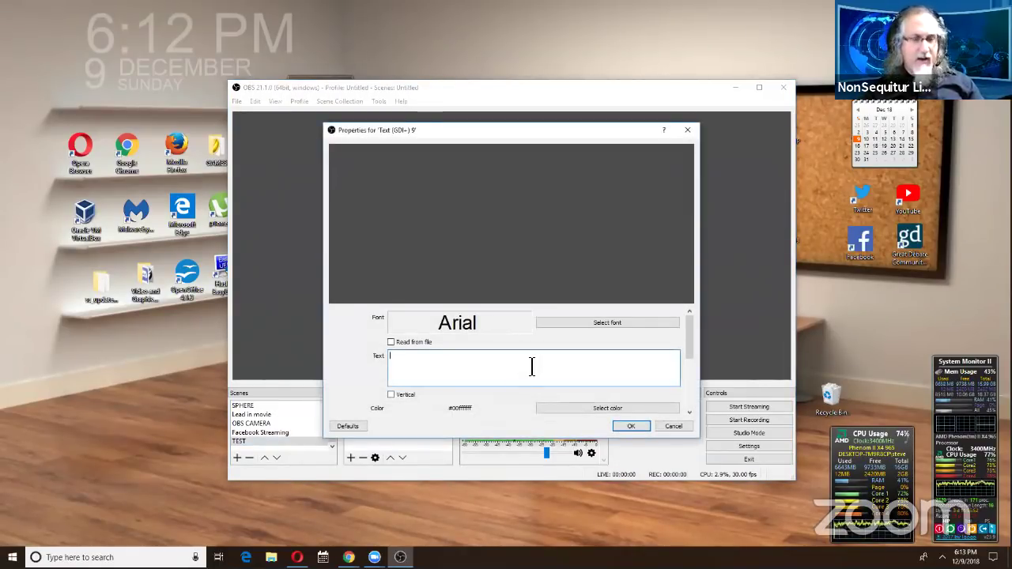
{"action": "type", "text": "HI ALL!"}
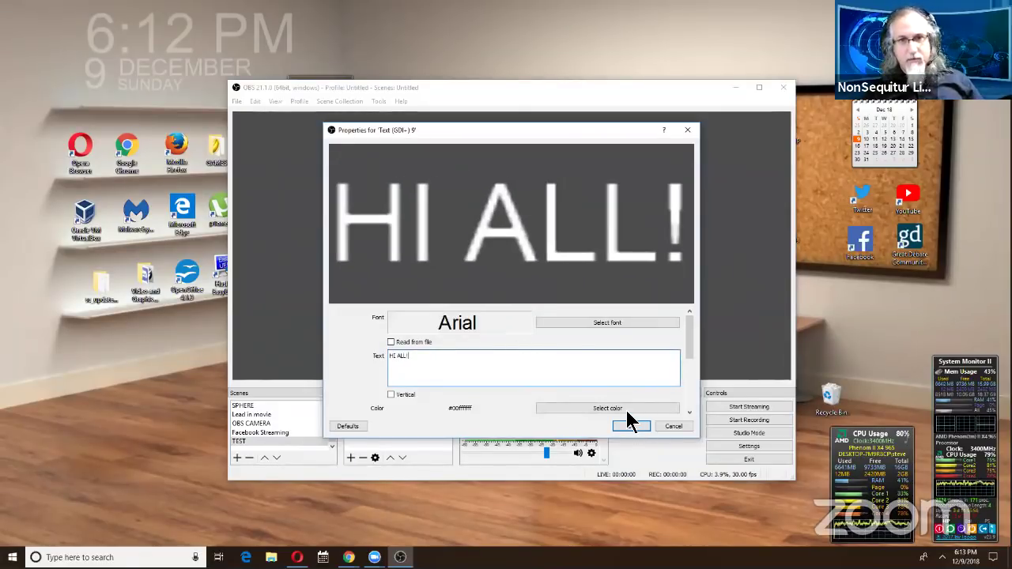
{"action": "left_click", "coordinate": [625, 409]}
{"action": "left_click", "coordinate": [403, 241]}
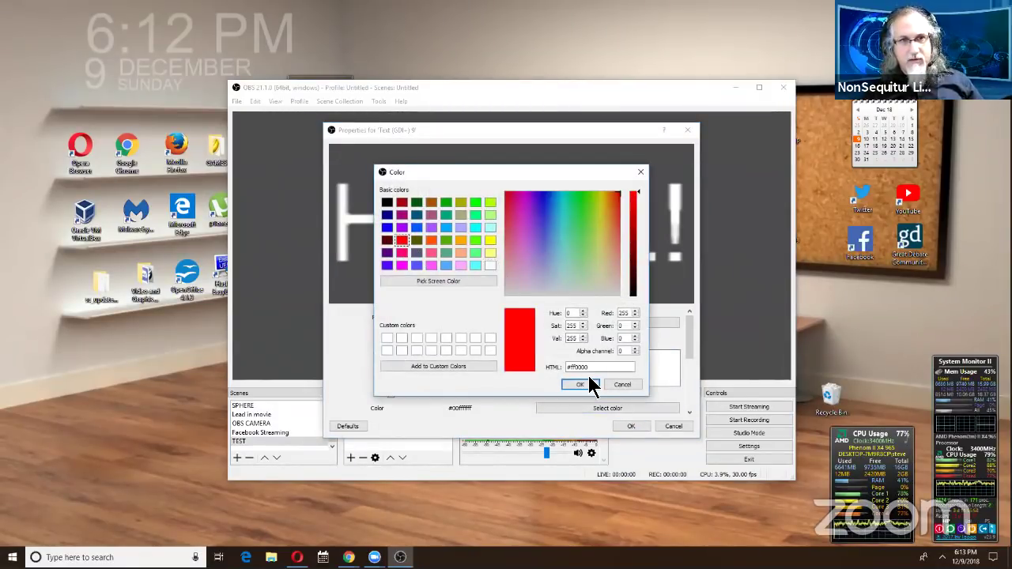
{"action": "left_click", "coordinate": [580, 385]}
{"action": "left_click", "coordinate": [630, 426]}
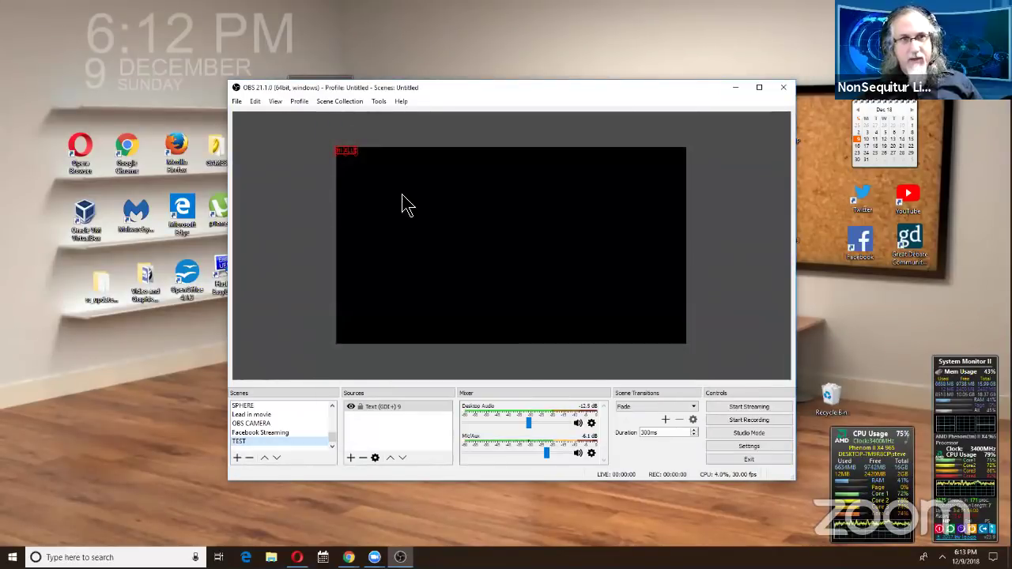
{"action": "left_click_drag", "start_coordinate": [426, 208], "coordinate": [650, 180]}
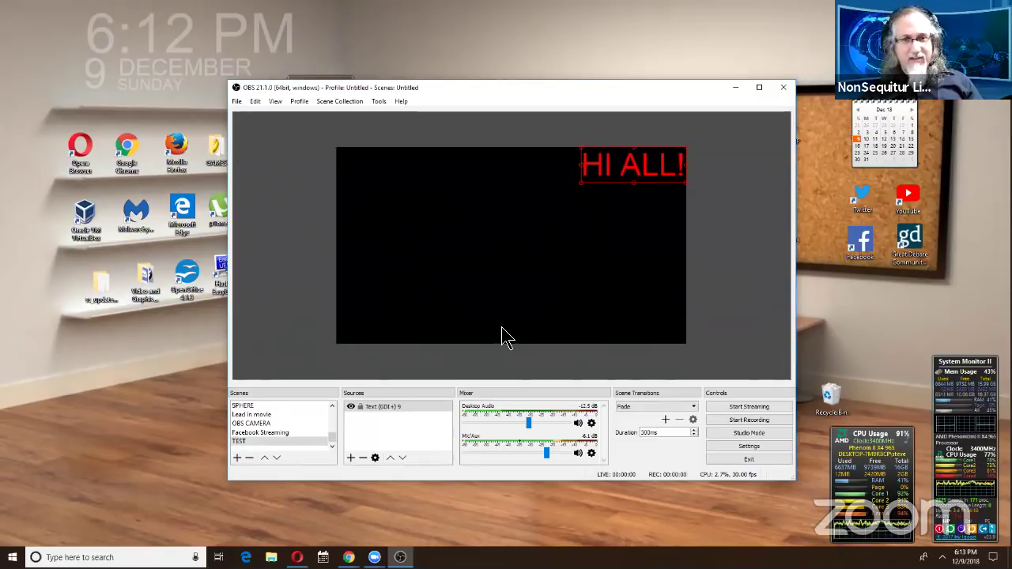
- Rename the text source as HI ALL
{"action": "right_click", "coordinate": [369, 407]}
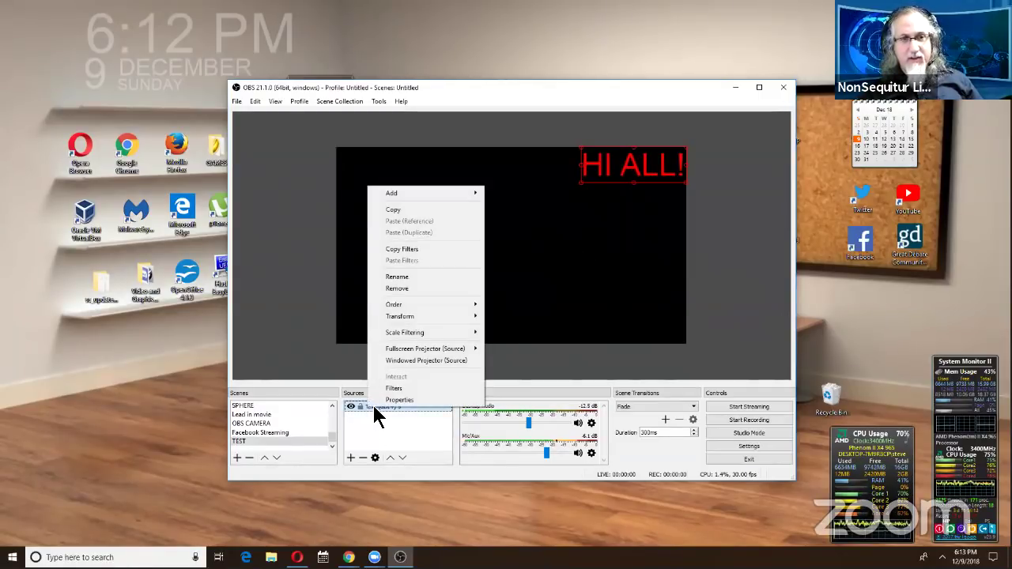
{"action": "left_click", "coordinate": [410, 277]}
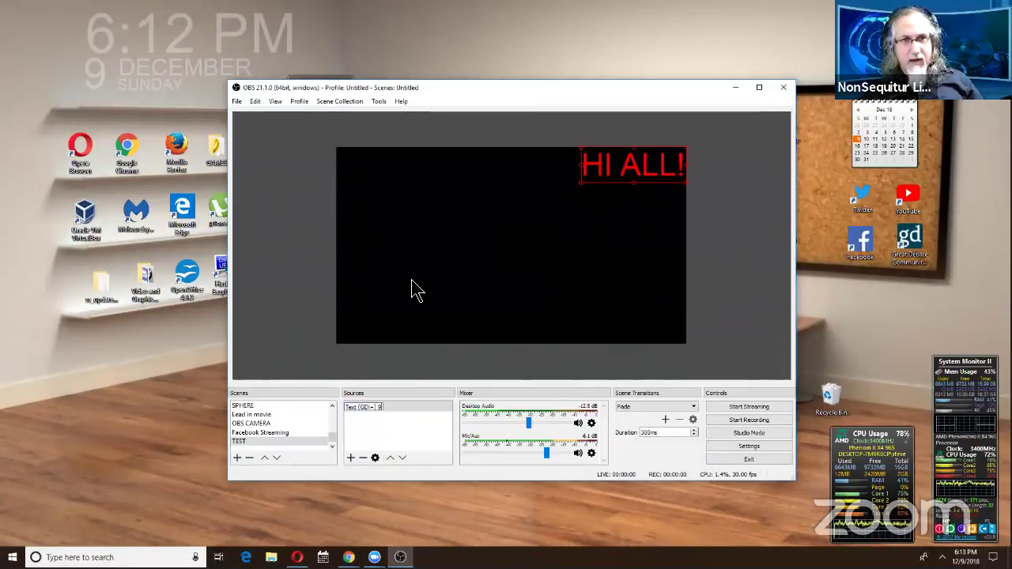
{"action": "type", "text": "Tes"}
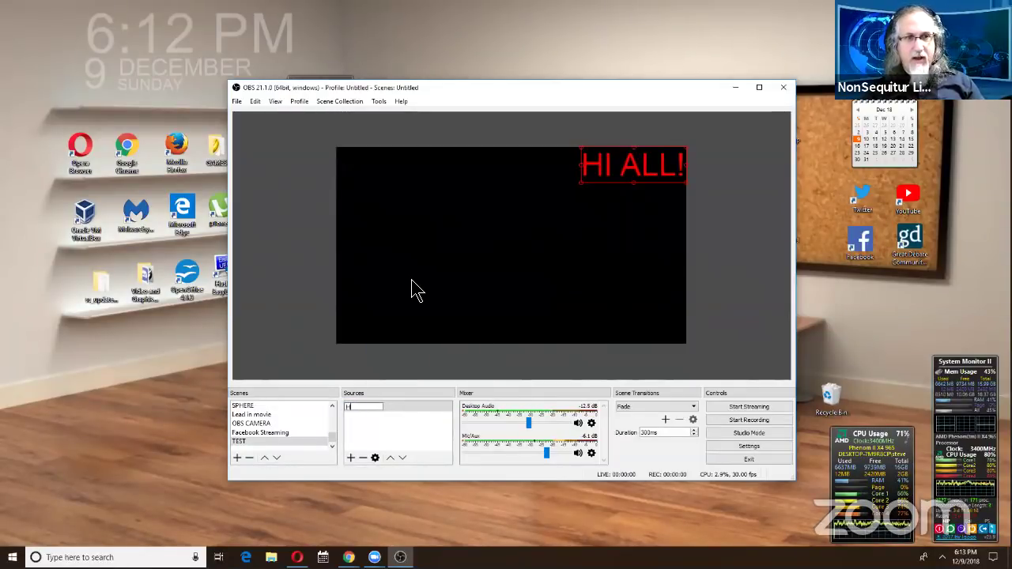
{"action": "type", "text": "HI ALL"}
{"action": "key", "text": "Return"}
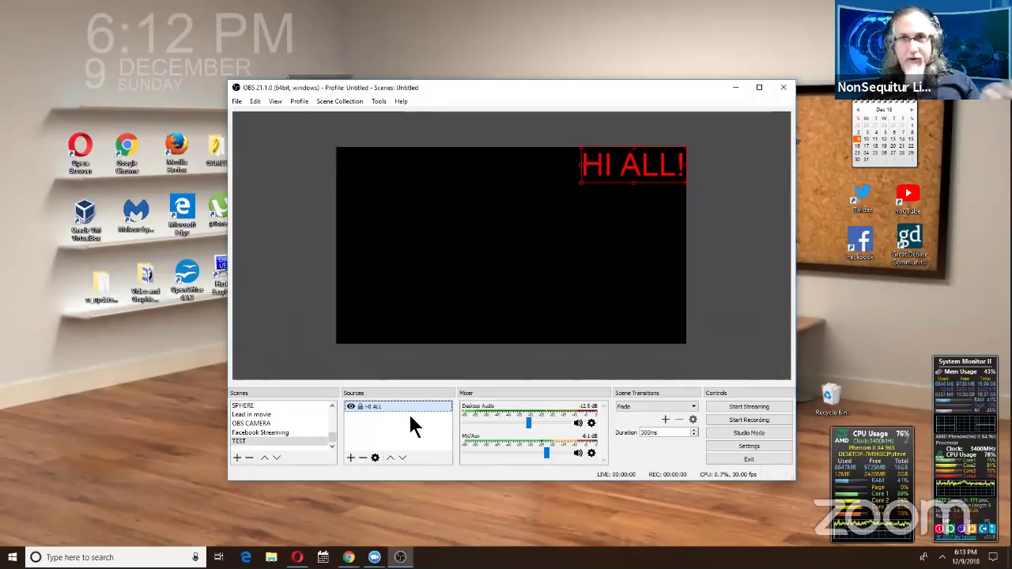
- Hide and show the HI ALL source, and enlarge its text further in the canvas's upper-right corner
{"action": "left_click", "coordinate": [351, 408]}
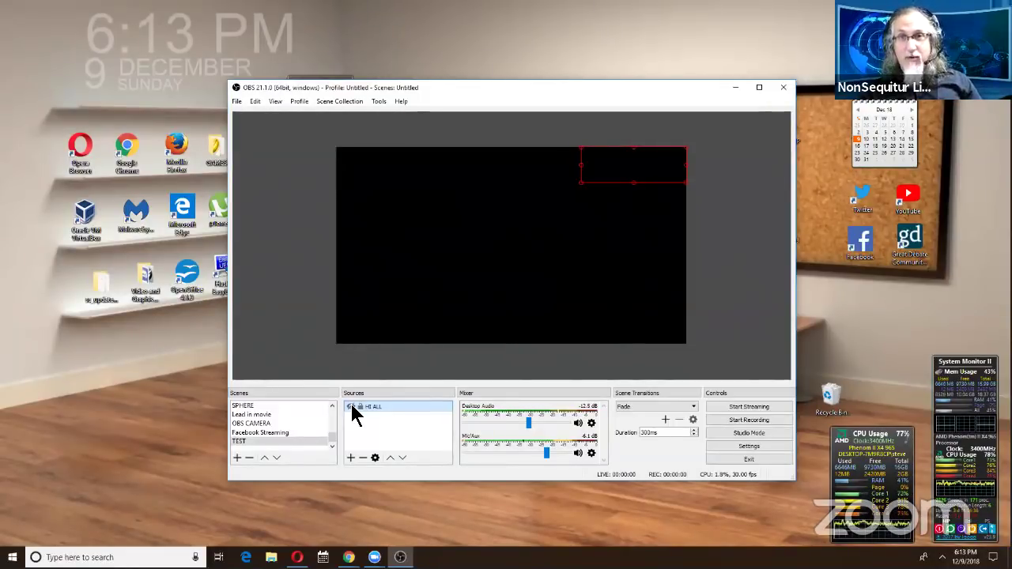
{"action": "left_click", "coordinate": [350, 407]}
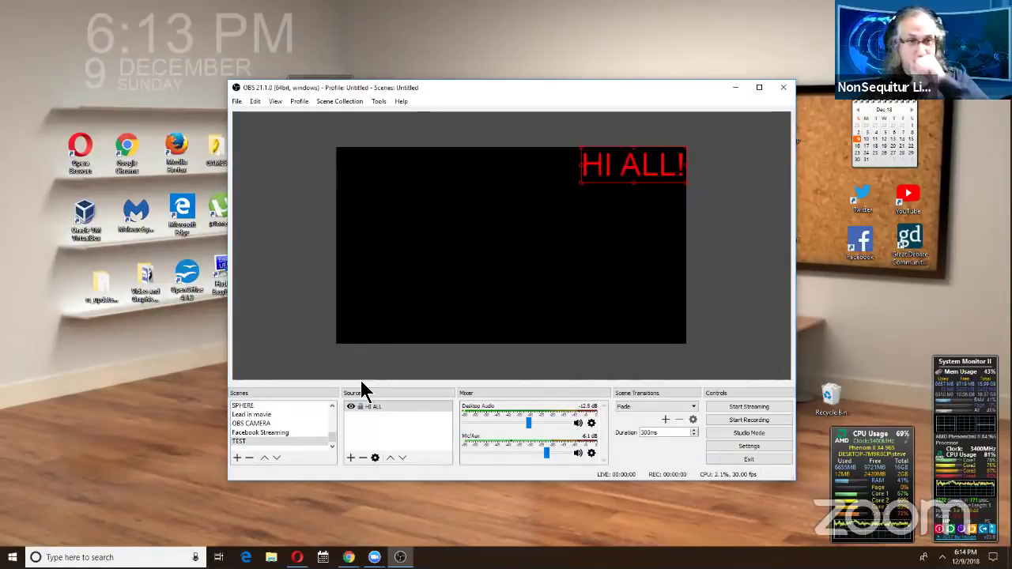
{"action": "left_click", "coordinate": [364, 412]}
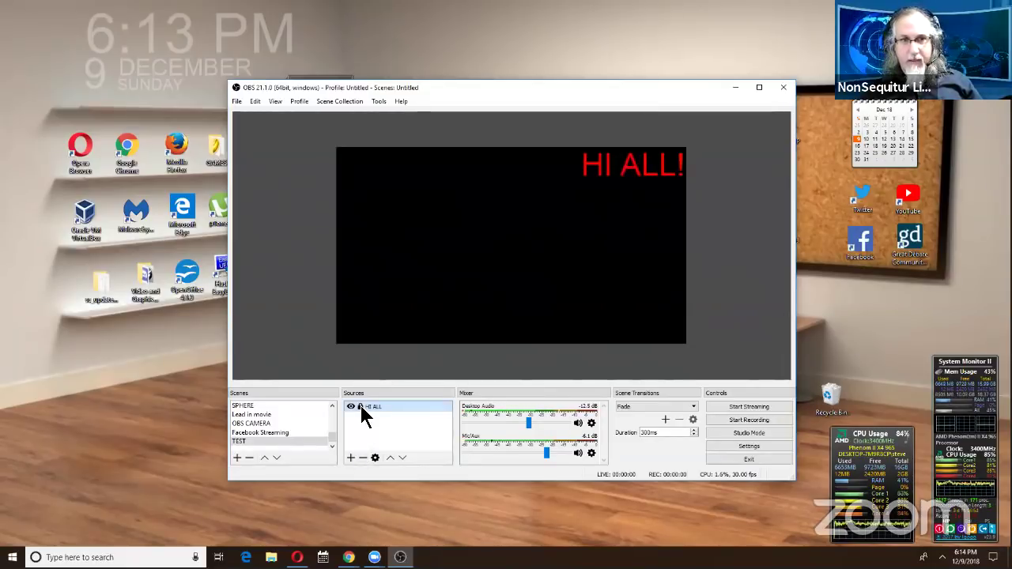
{"action": "mouse_move", "coordinate": [587, 187]}
{"action": "left_mouse_down"}
{"action": "mouse_move", "coordinate": [384, 230]}
{"action": "mouse_move", "coordinate": [595, 222]}
{"action": "mouse_move", "coordinate": [501, 264]}
{"action": "mouse_move", "coordinate": [590, 190]}
{"action": "mouse_move", "coordinate": [590, 176]}
{"action": "left_mouse_up"}
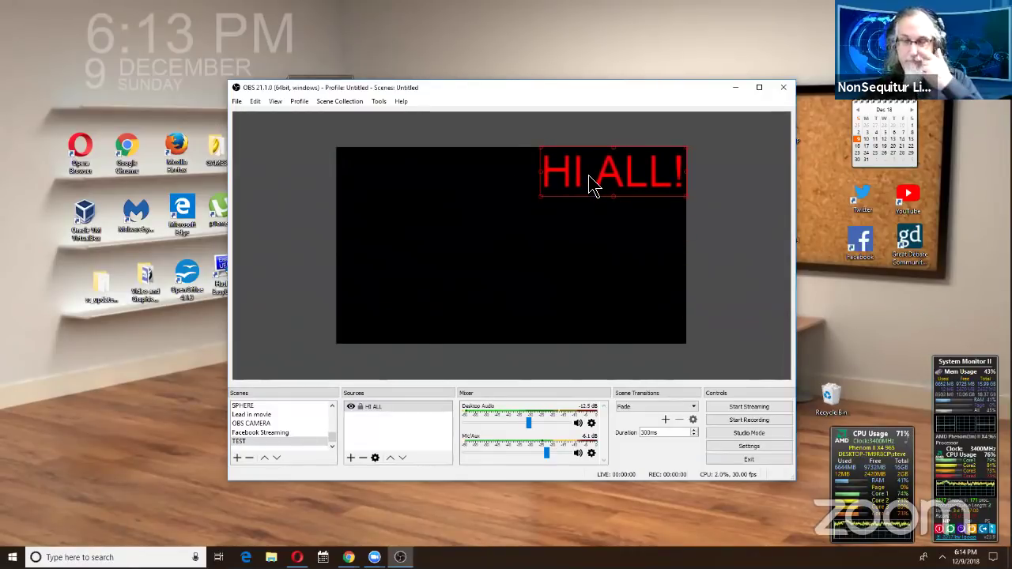
- Add a Video Capture Device source with the default name, view the available devices and keep AF FULL HD 1080P Webcam
{"action": "left_click", "coordinate": [351, 459]}
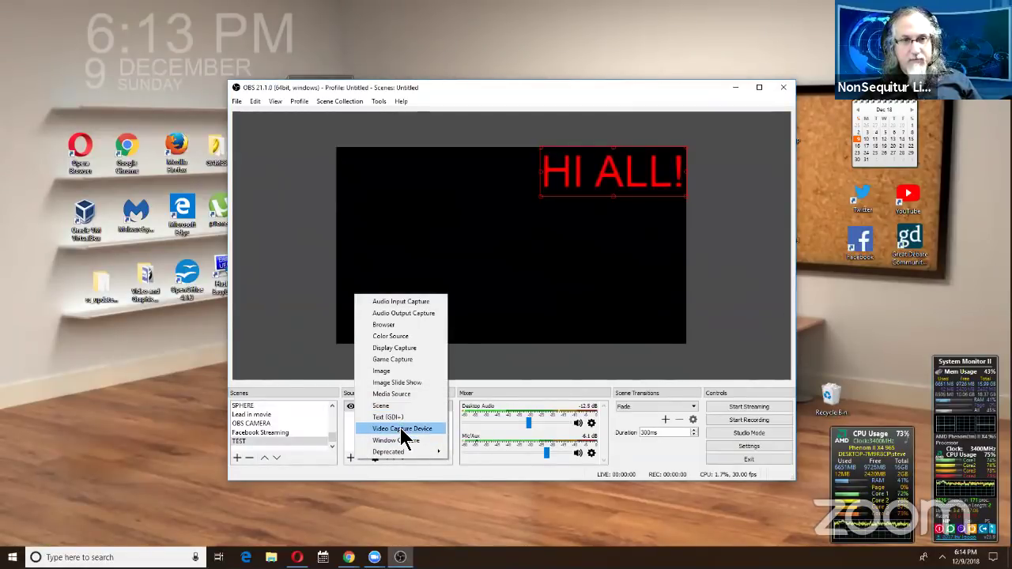
{"action": "left_click", "coordinate": [401, 430]}
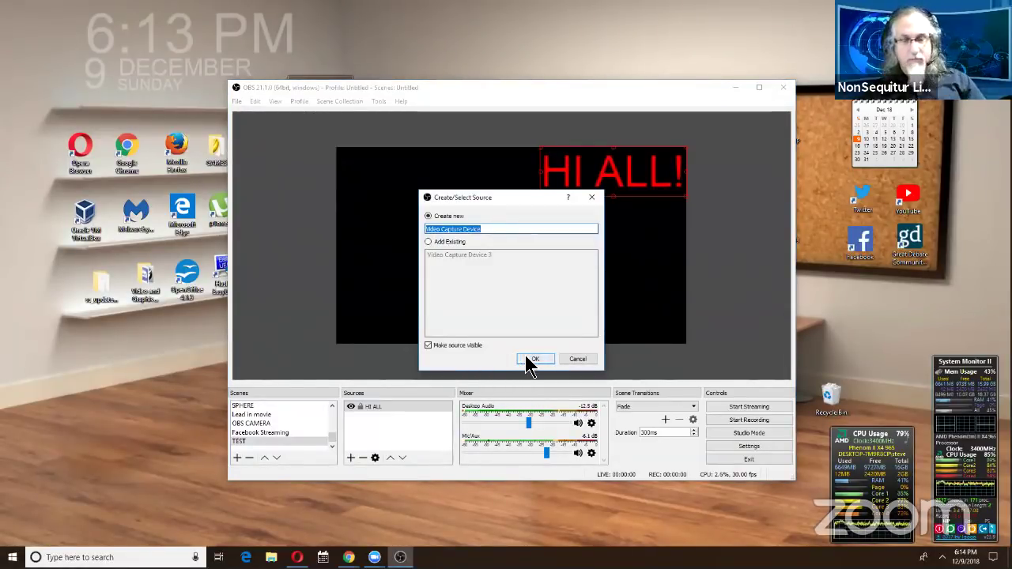
{"action": "left_click", "coordinate": [530, 360]}
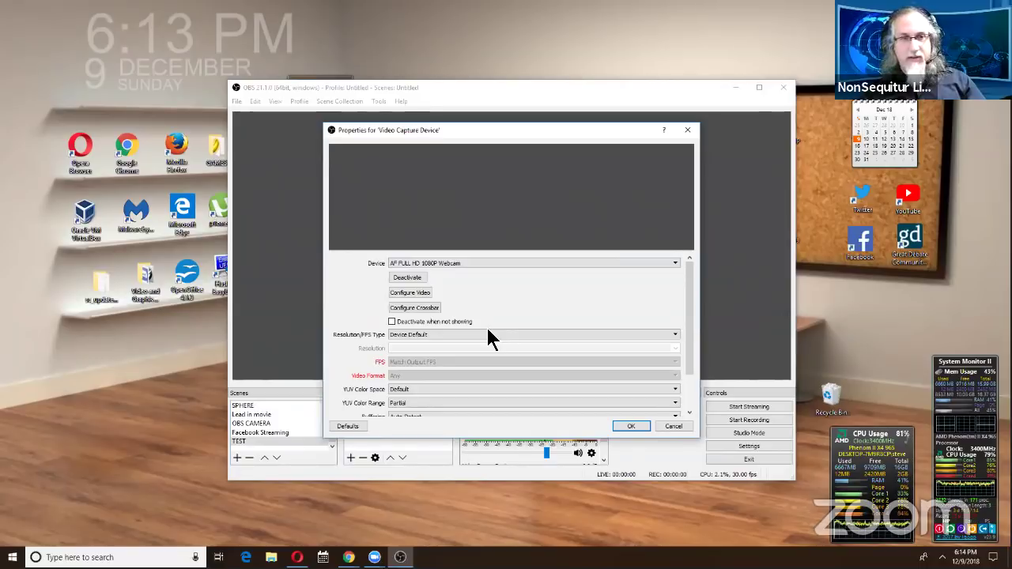
{"action": "left_click", "coordinate": [432, 262]}
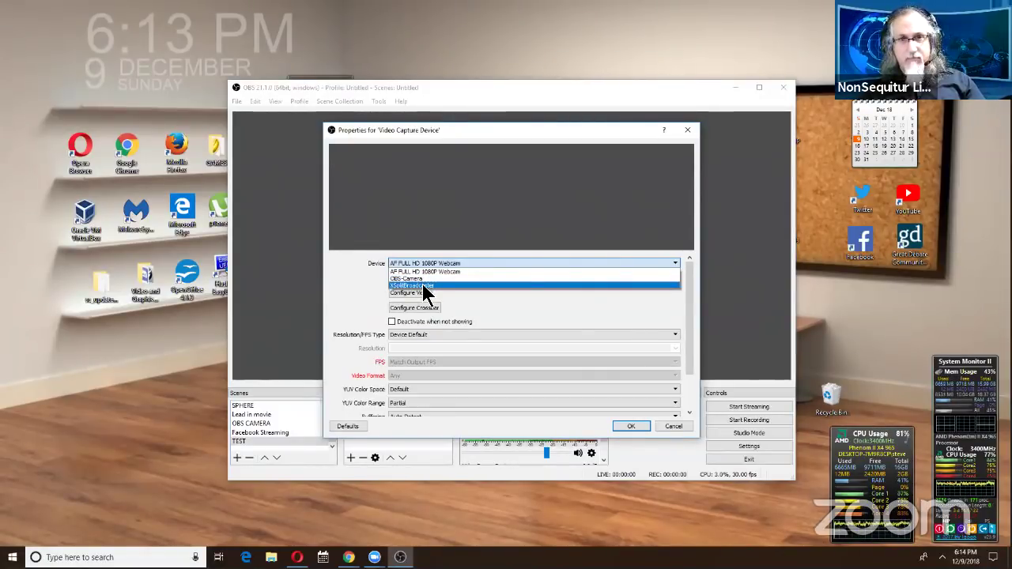
{"action": "left_click", "coordinate": [674, 426]}
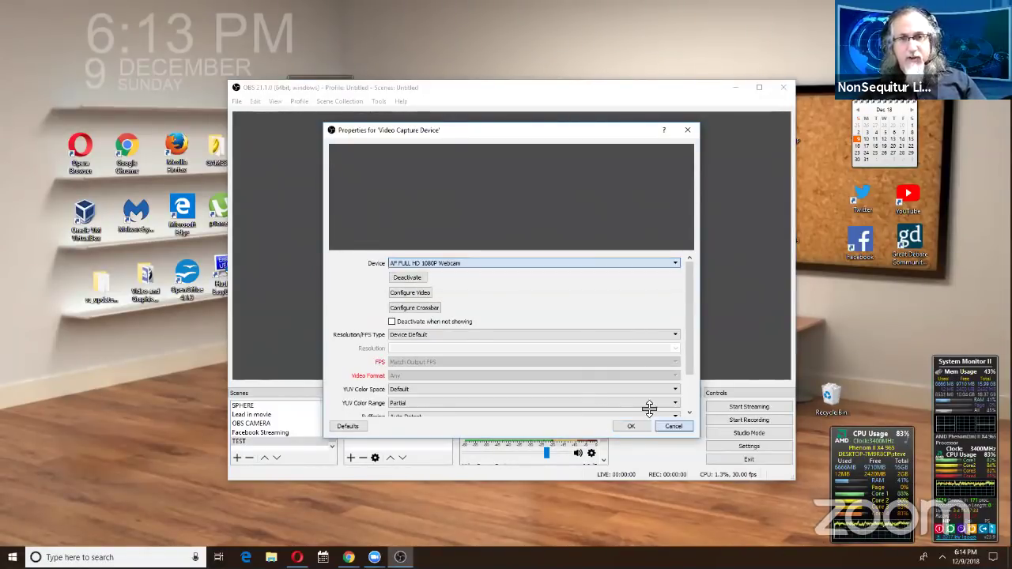
{"action": "key", "text": "Escape"}
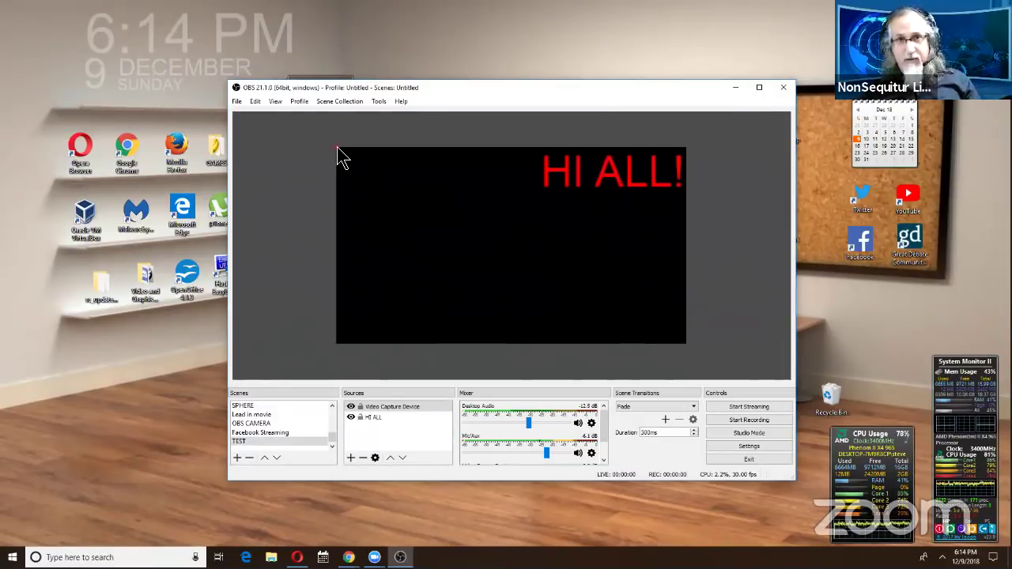
- Add an Image source with the default name, using the Trump translate picture from the DNA is not a code PPT folder
{"action": "left_click", "coordinate": [352, 458]}
{"action": "left_click", "coordinate": [398, 374]}
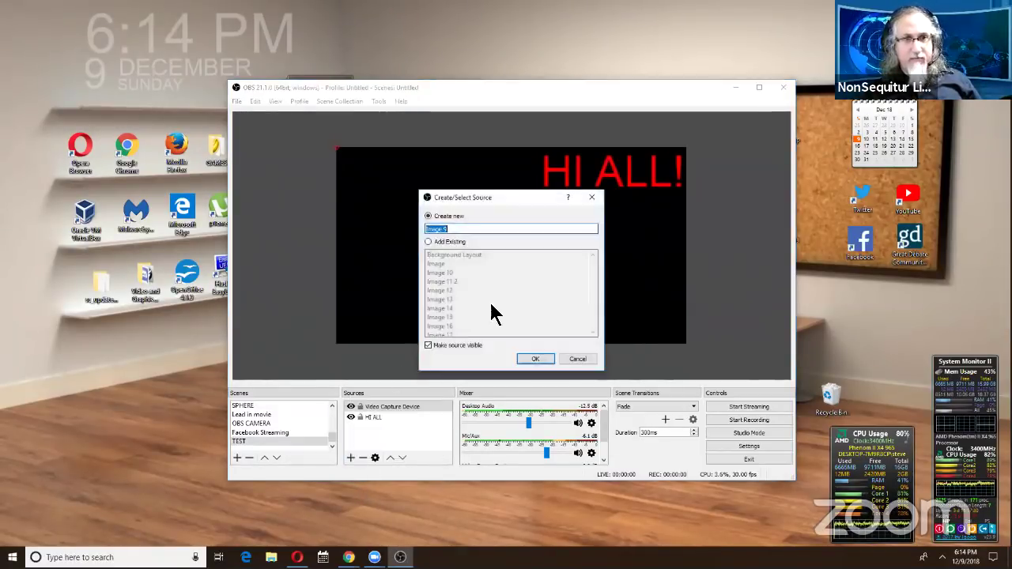
{"action": "left_click", "coordinate": [532, 359]}
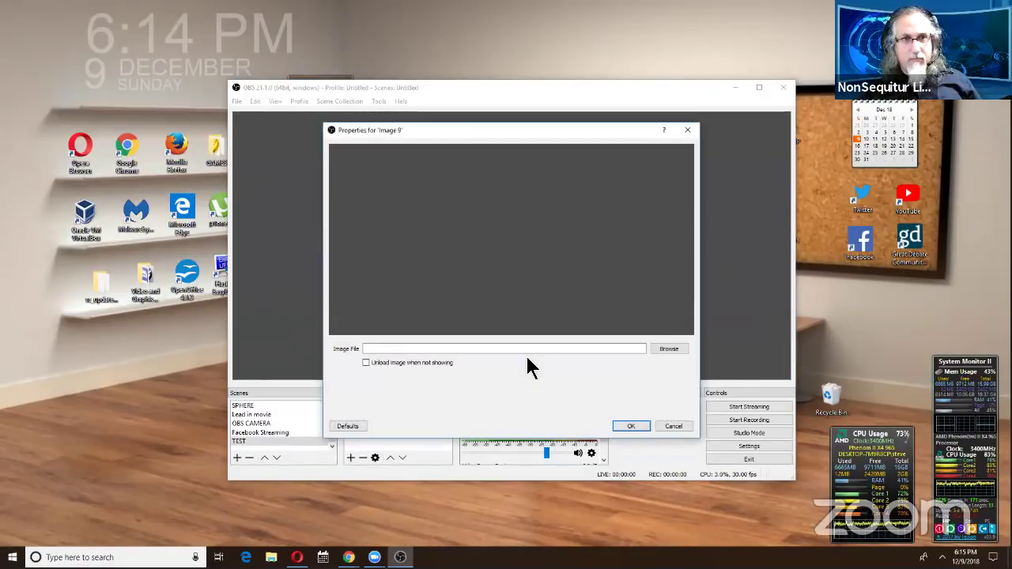
{"action": "left_click", "coordinate": [657, 349]}
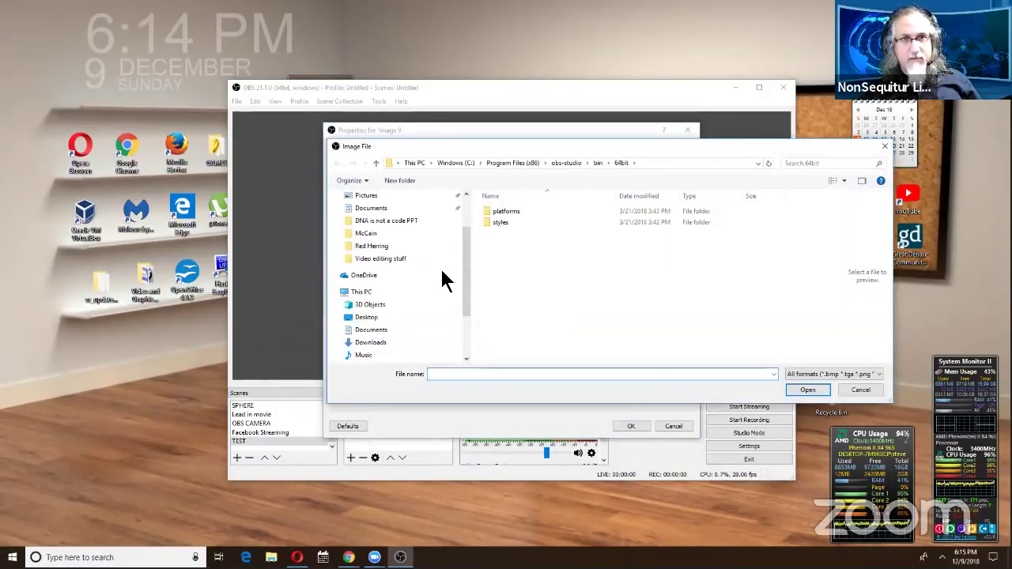
{"action": "left_click", "coordinate": [392, 222]}
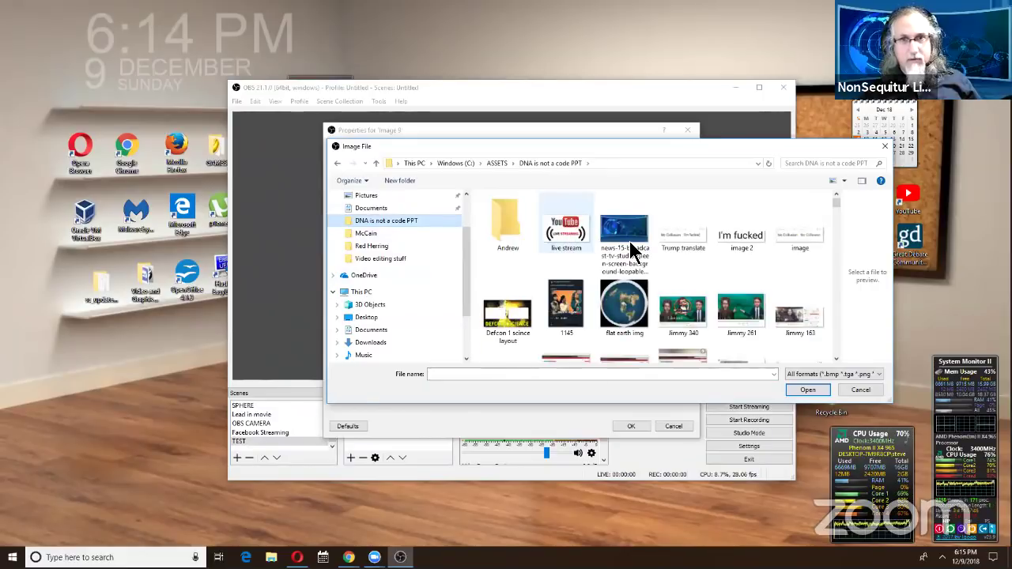
{"action": "double_click", "coordinate": [682, 239]}
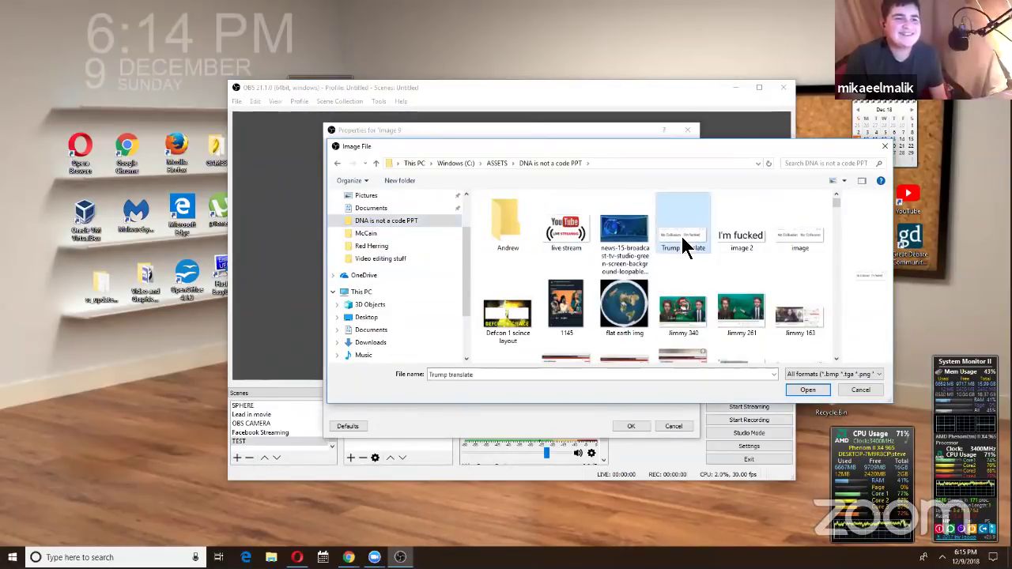
{"action": "left_click", "coordinate": [630, 427]}
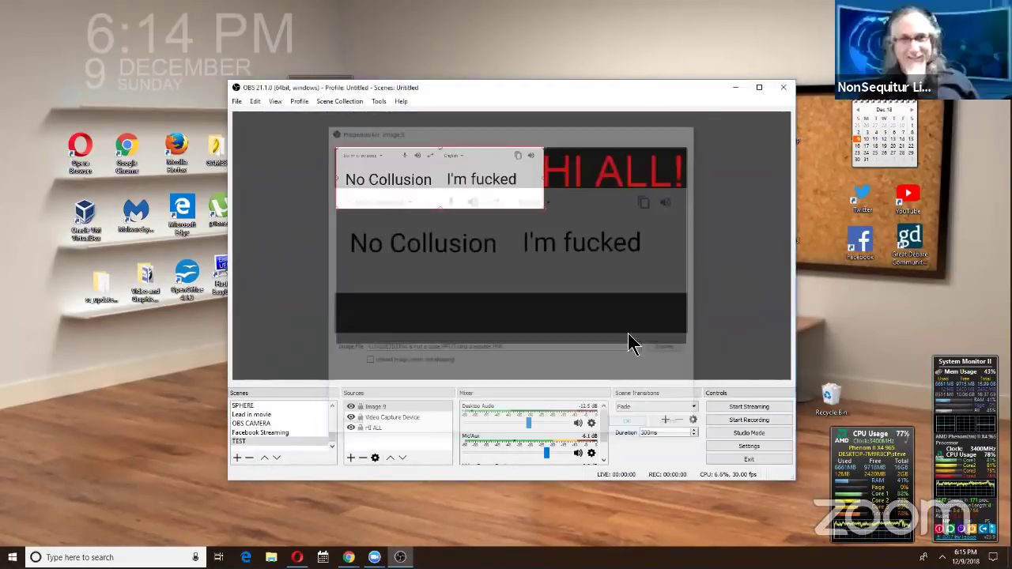
- Move the image to the middle of the canvas below the HI ALL! text and enlarge it to nearly the canvas width
{"action": "left_click_drag", "start_coordinate": [556, 229], "coordinate": [599, 285]}
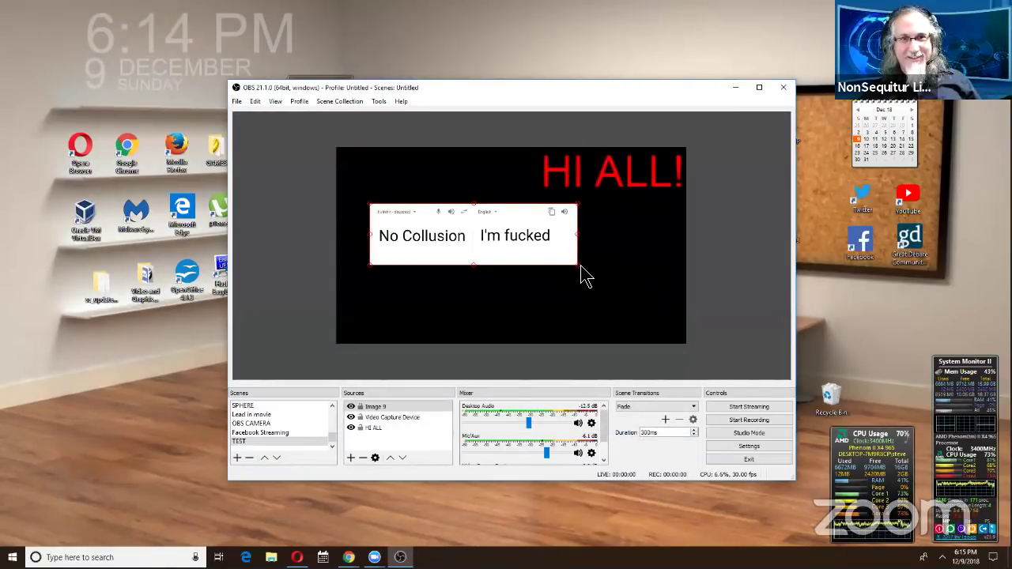
{"action": "left_click", "coordinate": [601, 290]}
{"action": "left_click", "coordinate": [575, 264]}
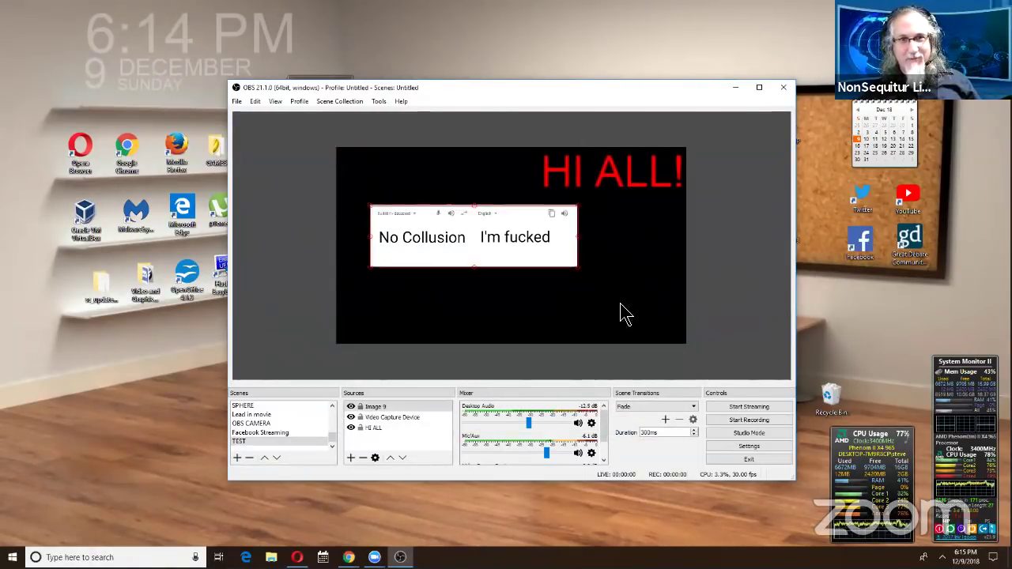
{"action": "left_click_drag", "start_coordinate": [578, 276], "coordinate": [637, 290]}
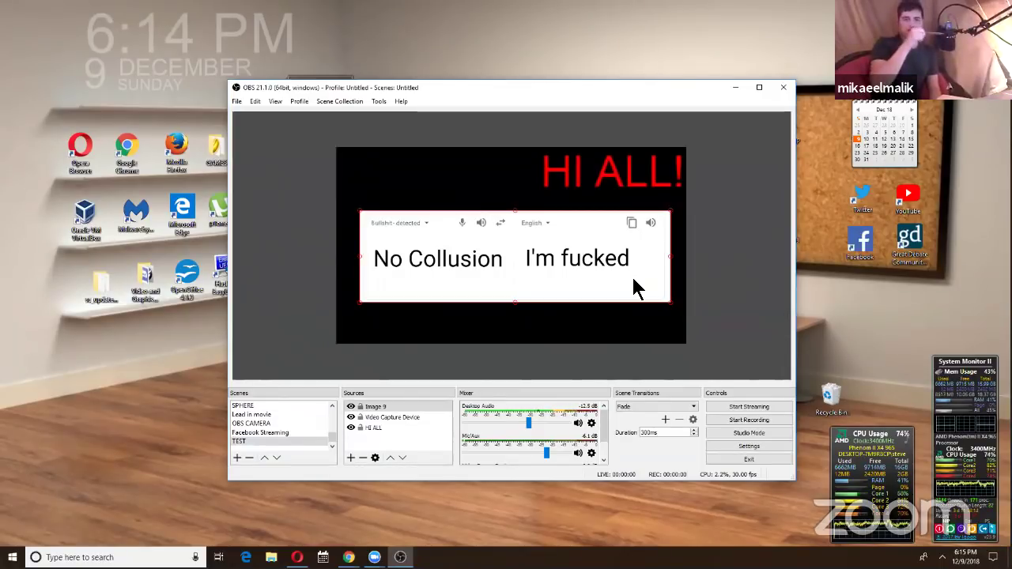
- Delete the Trump translate image and add an Image source with the default name, using the Defcon 1 scince layout picture
{"action": "key", "text": "Delete"}
{"action": "left_click", "coordinate": [522, 302]}
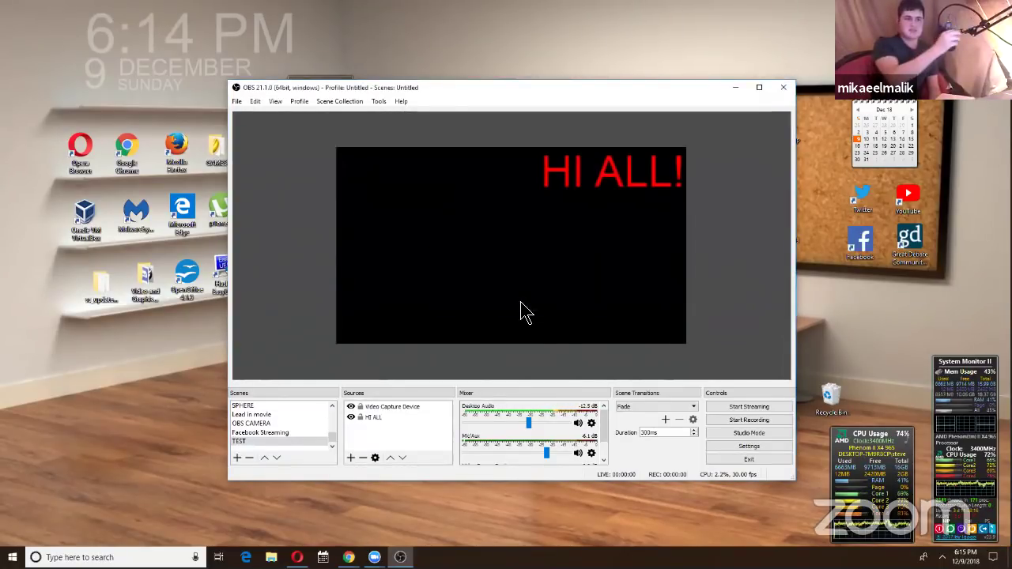
{"action": "left_click", "coordinate": [351, 458]}
{"action": "left_click", "coordinate": [384, 383]}
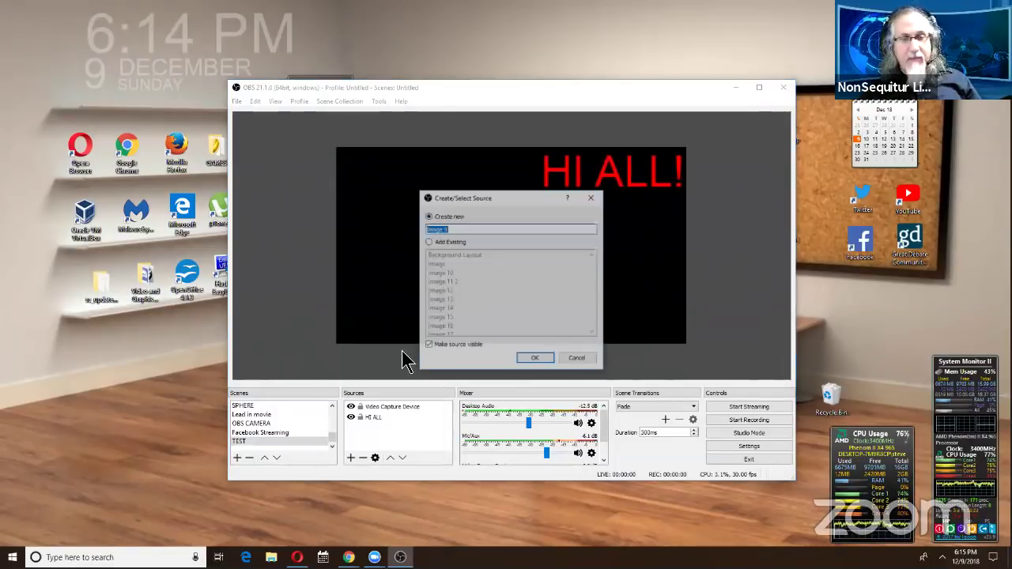
{"action": "left_click", "coordinate": [545, 361]}
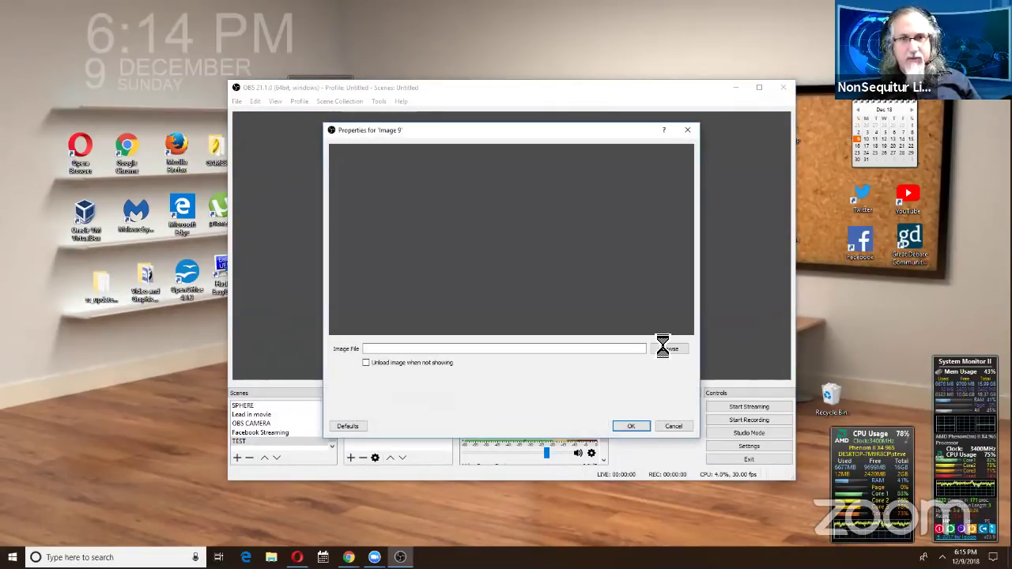
{"action": "key", "text": "Return"}
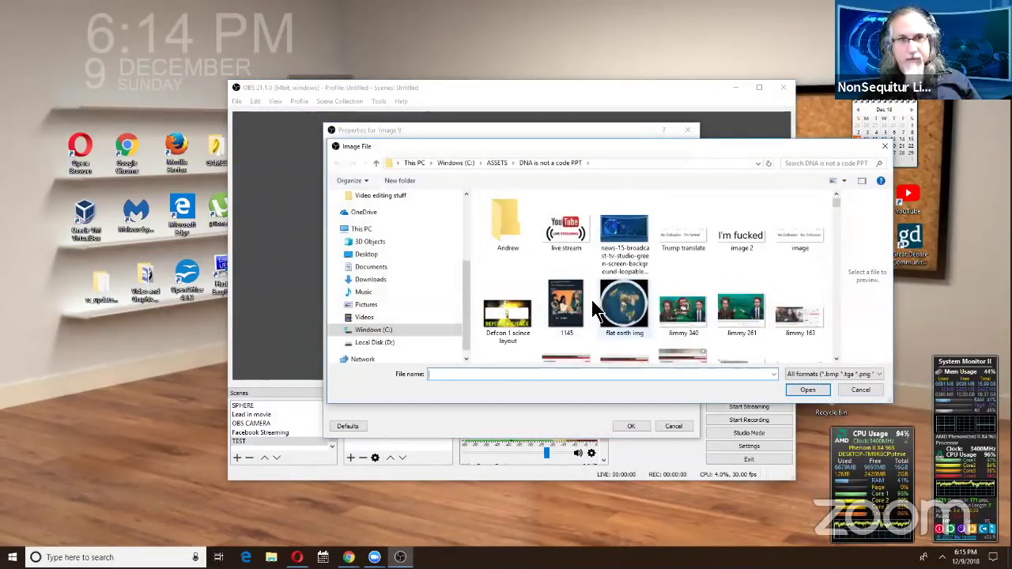
{"action": "double_click", "coordinate": [507, 315]}
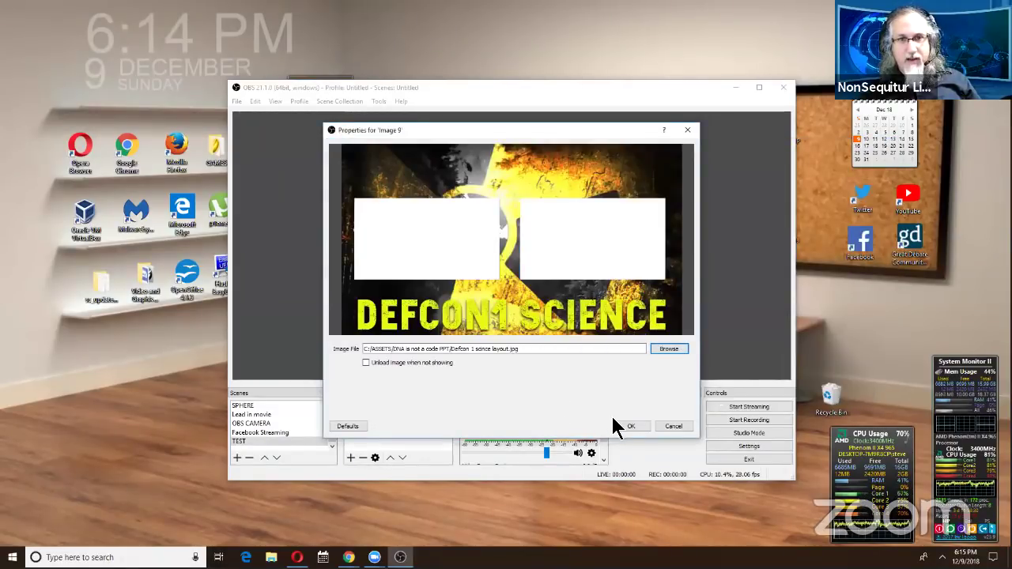
{"action": "key", "text": "Return"}
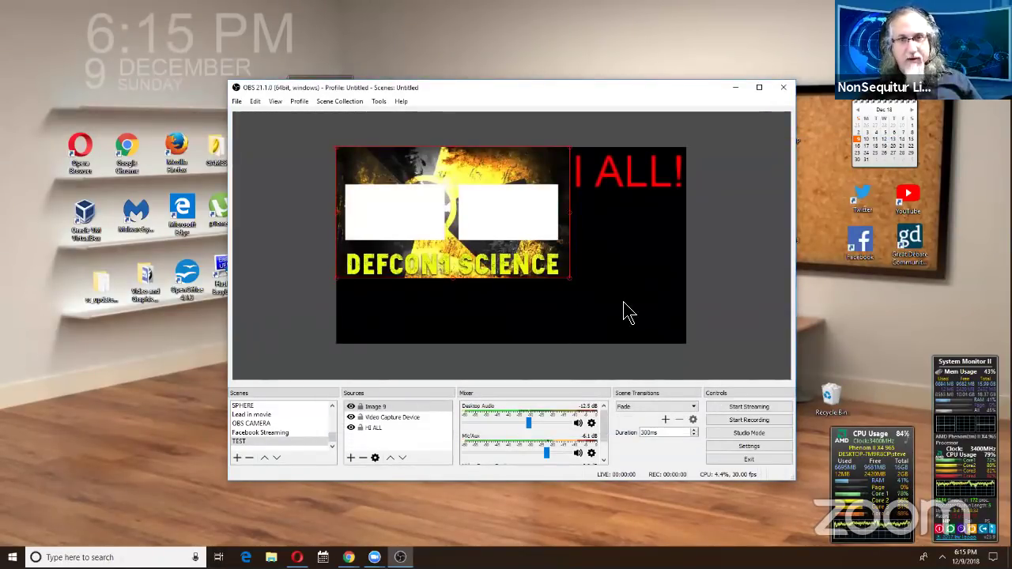
- Enlarge the DEFCON1 SCIENCE image to fill the canvas and move it below the other sources in the source order
{"action": "left_click_drag", "start_coordinate": [627, 304], "coordinate": [687, 334]}
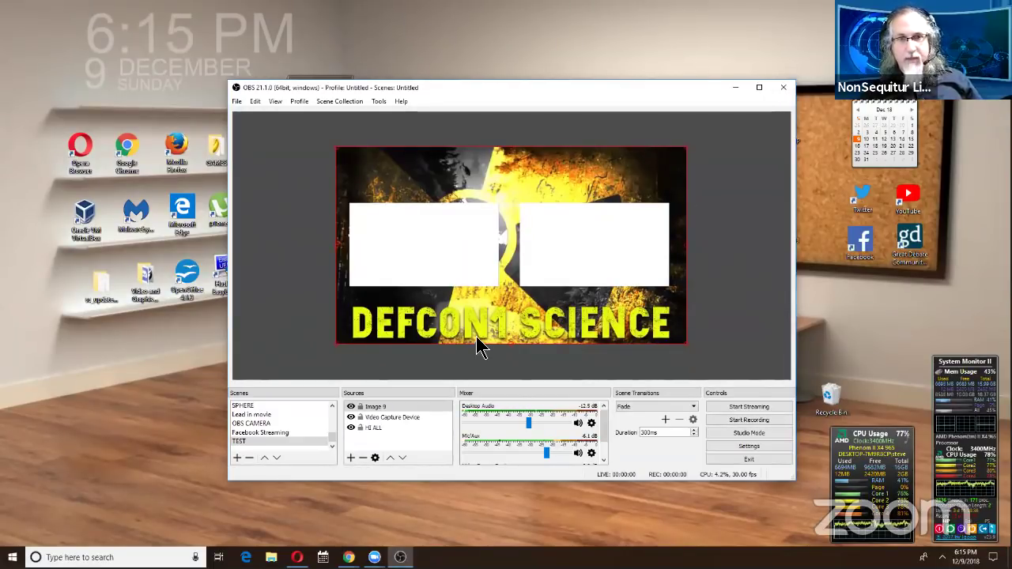
{"action": "left_click", "coordinate": [400, 458]}
{"action": "left_click", "coordinate": [400, 459]}
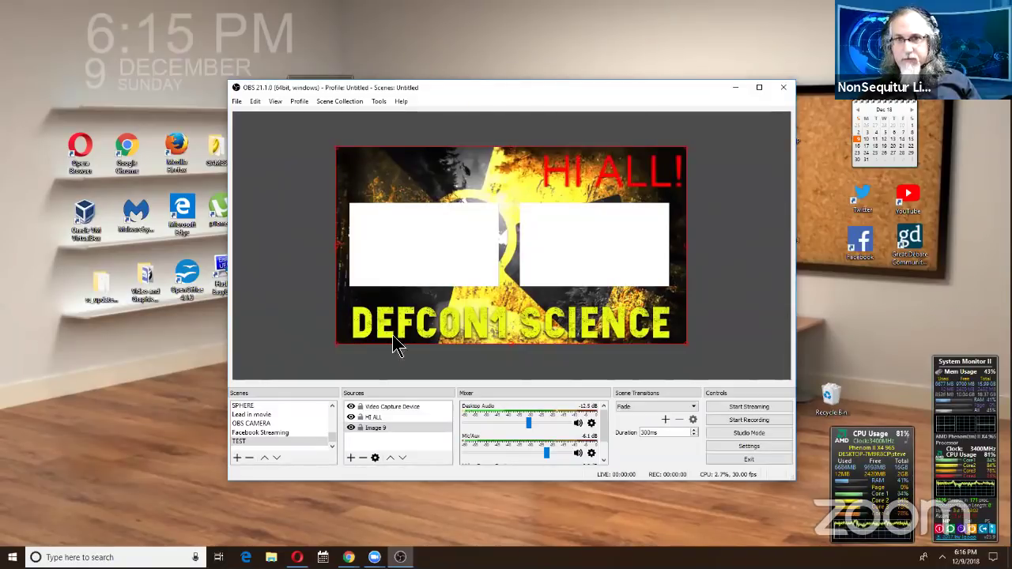
{"action": "left_click", "coordinate": [348, 459]}
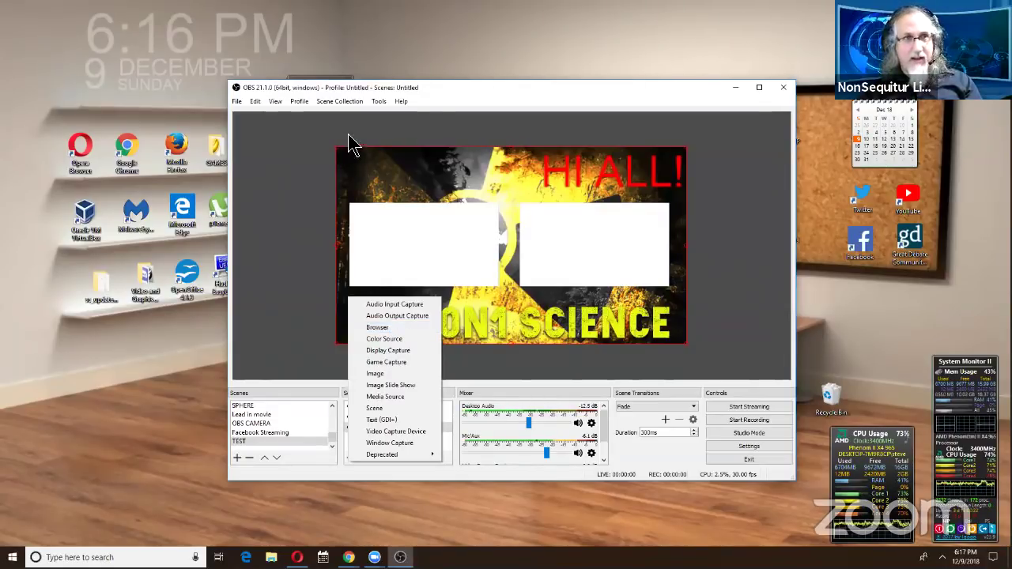
{"action": "left_click", "coordinate": [489, 118]}
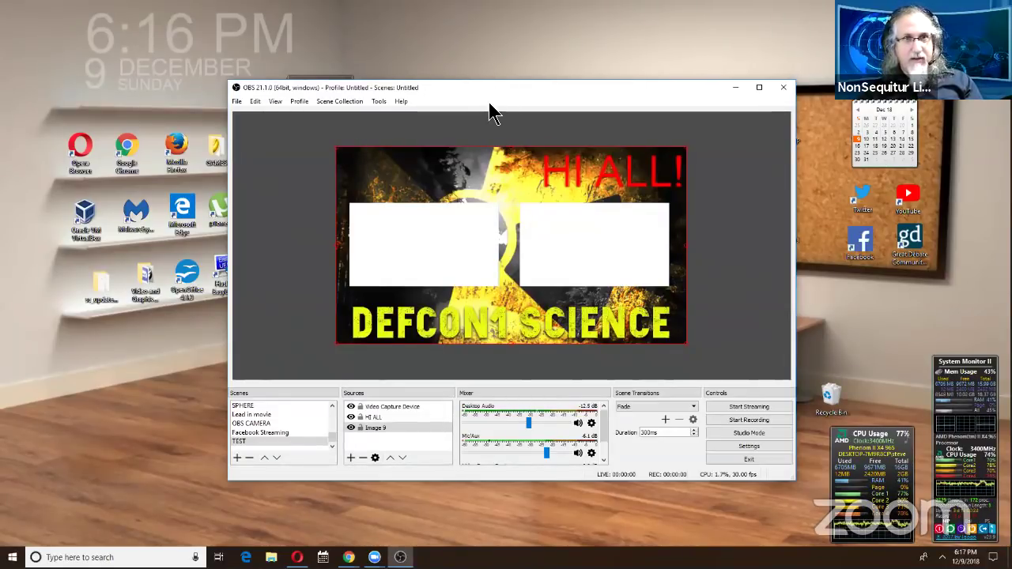
{"action": "left_click_drag", "start_coordinate": [485, 88], "coordinate": [512, 223]}
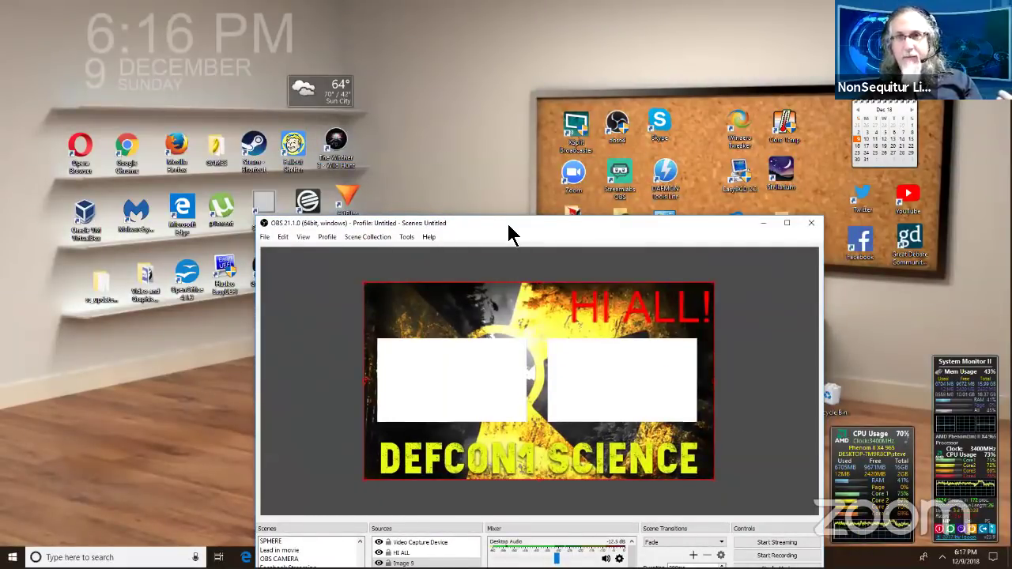
{"action": "left_click_drag", "start_coordinate": [510, 234], "coordinate": [468, 104]}
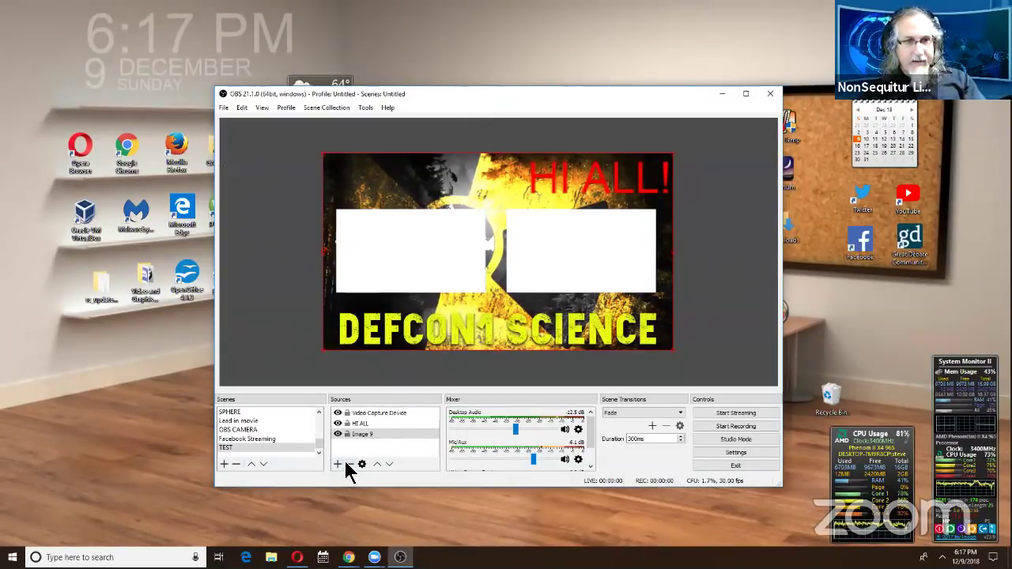
- View the properties of the DEFCON1 SCIENCE image source and close them without making changes
{"action": "left_click", "coordinate": [355, 438]}
{"action": "double_click", "coordinate": [354, 437]}
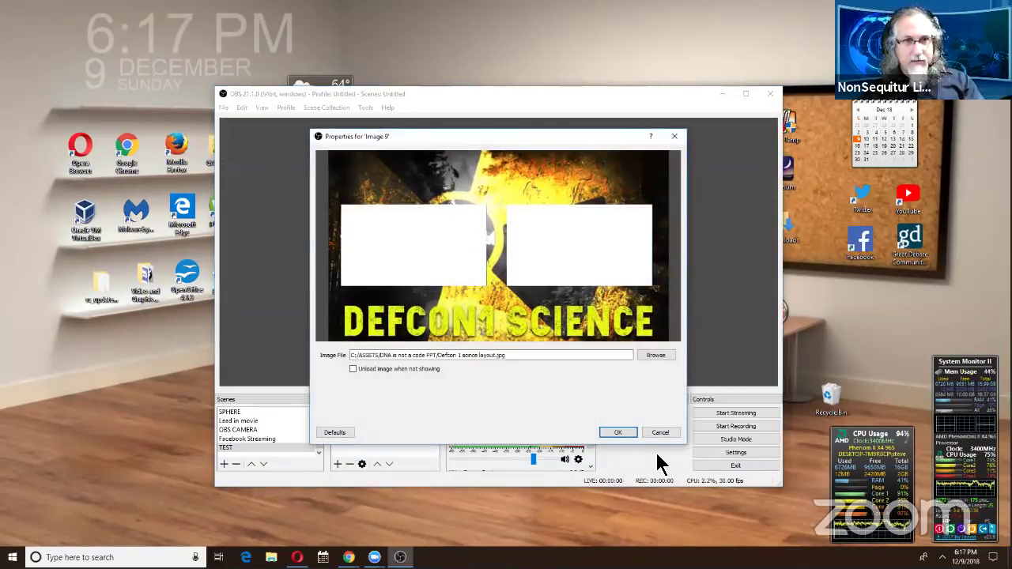
{"action": "left_click", "coordinate": [660, 433]}
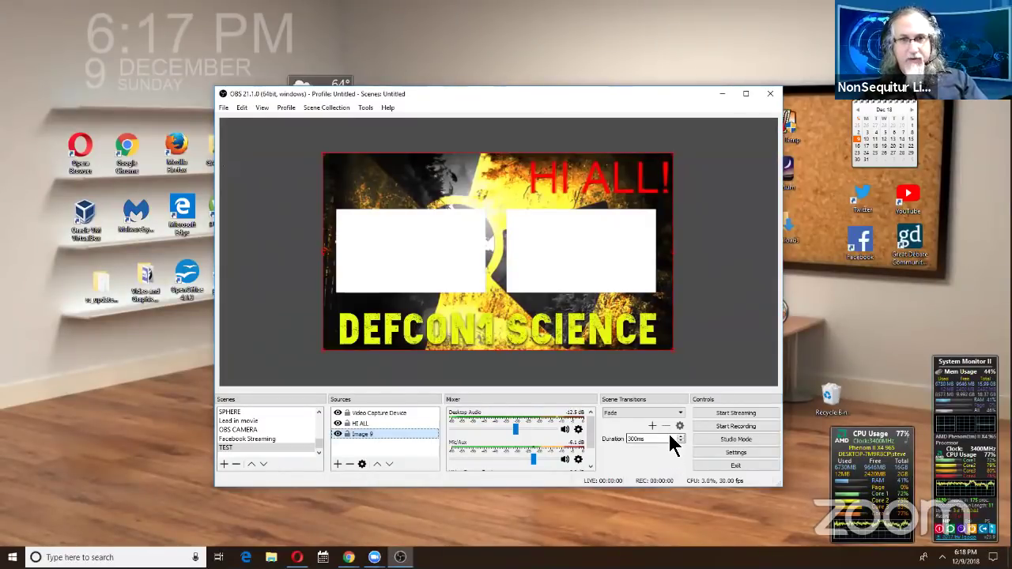
- Turn on Studio Mode and move the HI ALL! text to the upper middle of the preview scene
{"action": "left_click", "coordinate": [721, 440]}
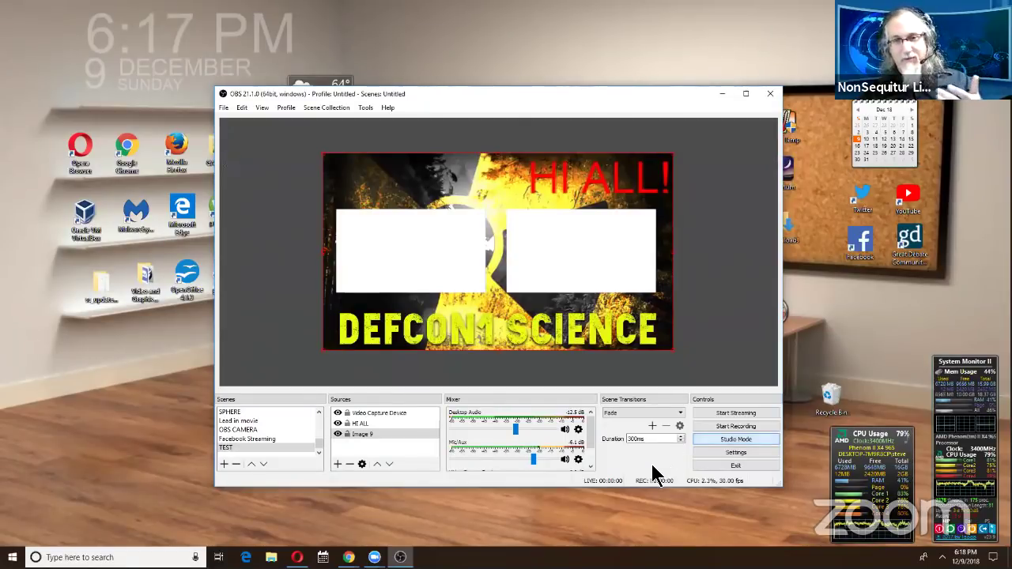
{"action": "left_click", "coordinate": [714, 441]}
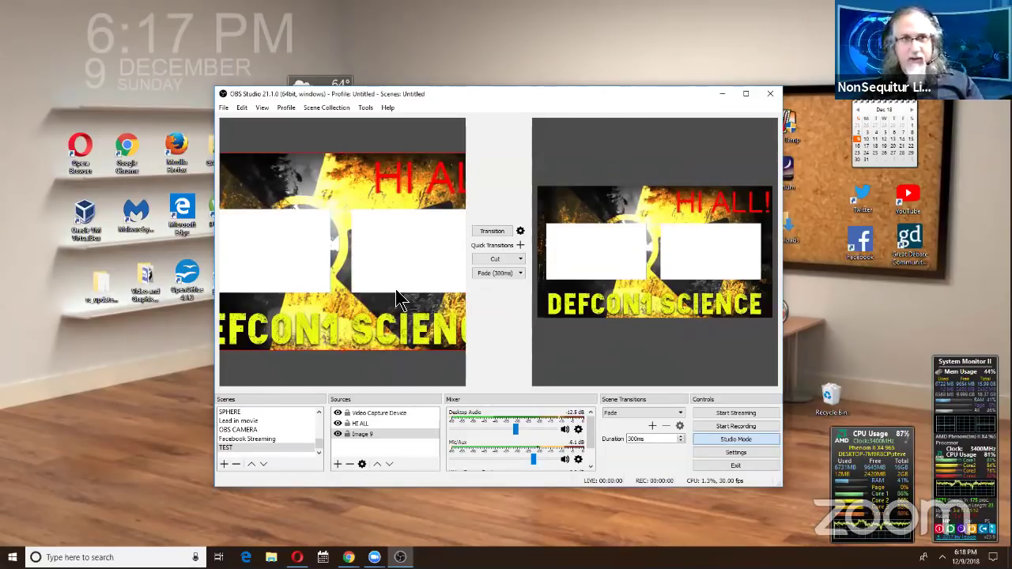
{"action": "left_click", "coordinate": [395, 184]}
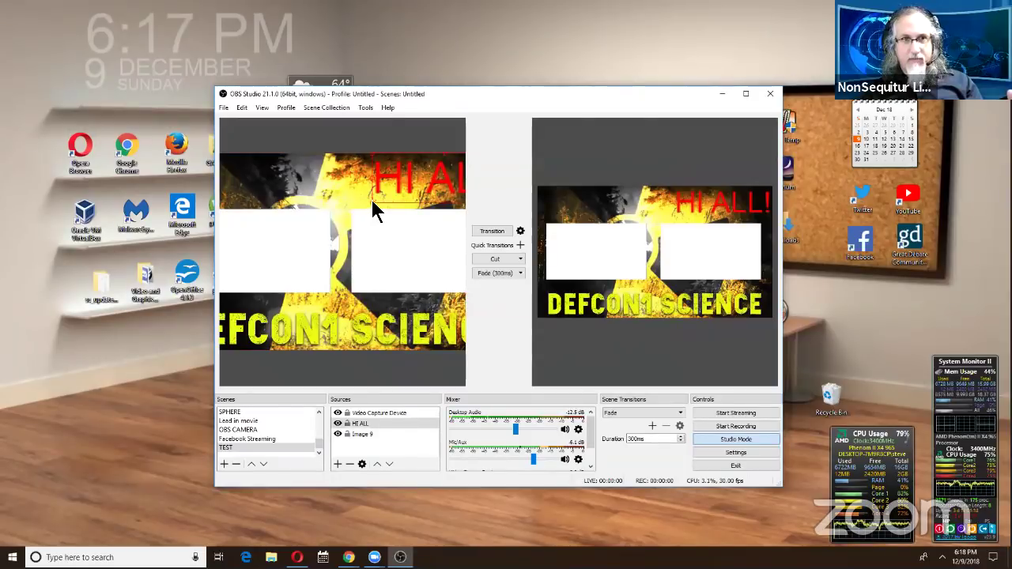
{"action": "left_click_drag", "start_coordinate": [392, 198], "coordinate": [278, 198]}
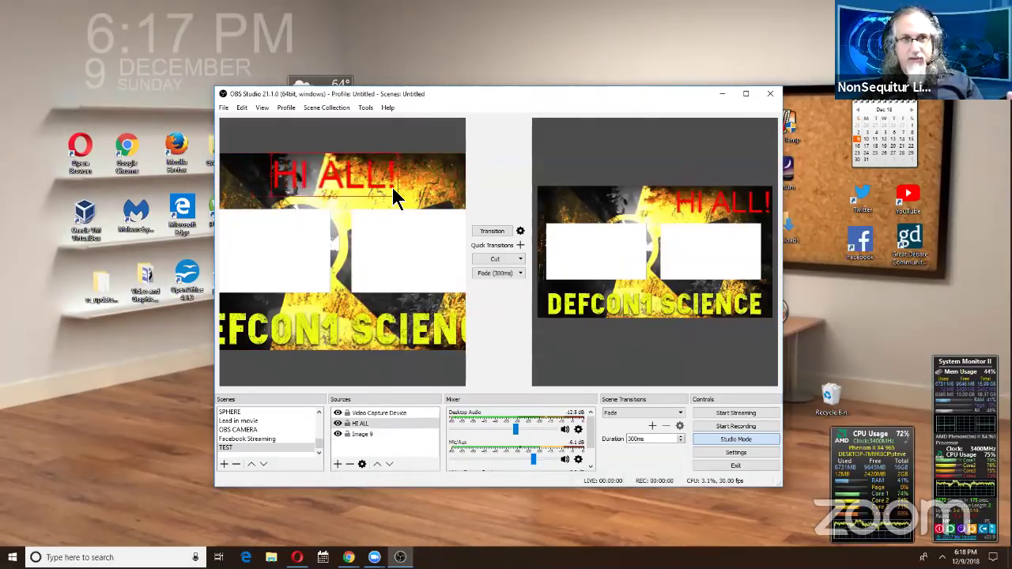
{"action": "left_click_drag", "start_coordinate": [395, 197], "coordinate": [397, 198]}
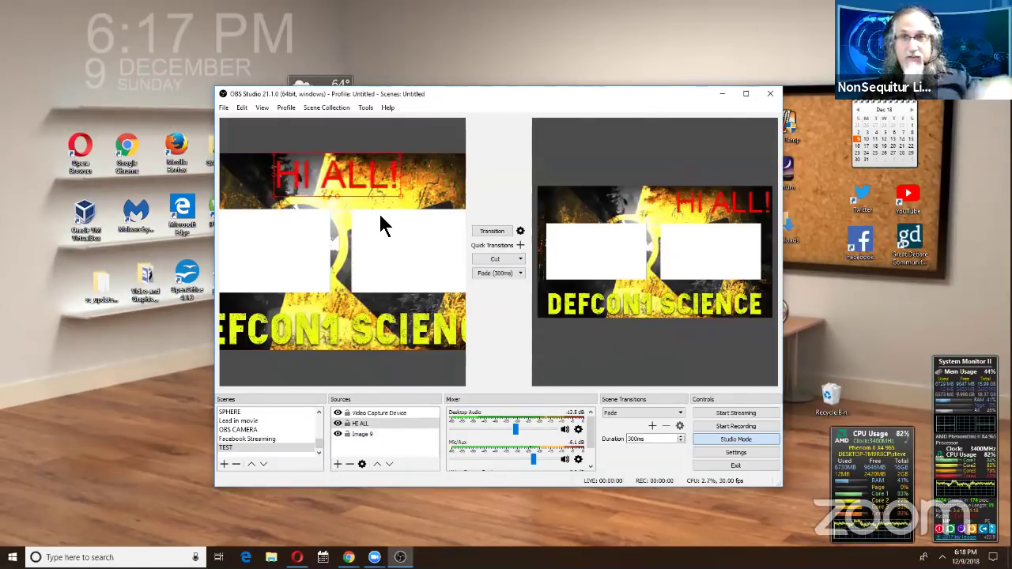
- Send the edited preview to the program output with Transition, and again with the Cut quick transition
{"action": "left_click", "coordinate": [493, 231]}
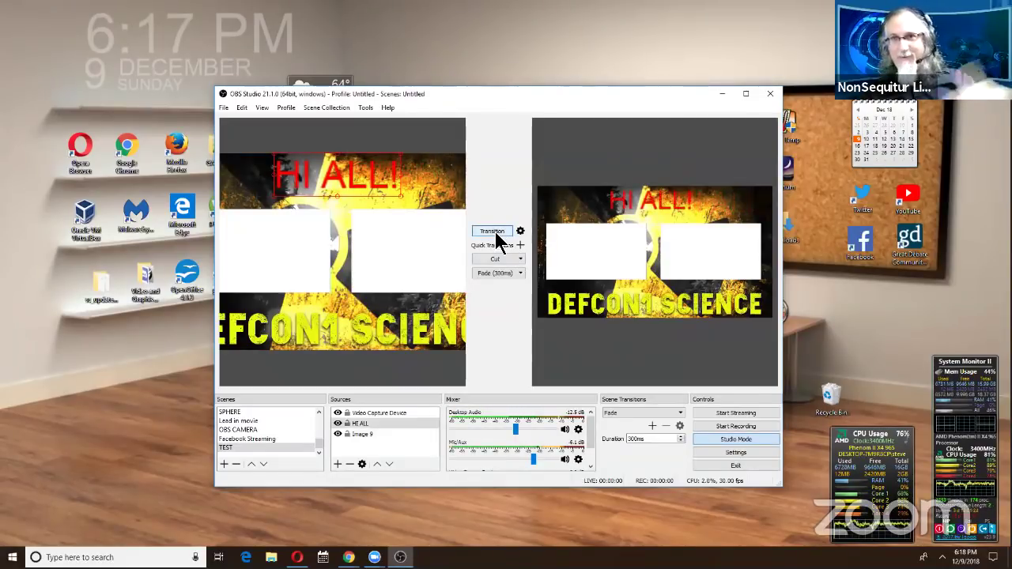
{"action": "left_click", "coordinate": [500, 260]}
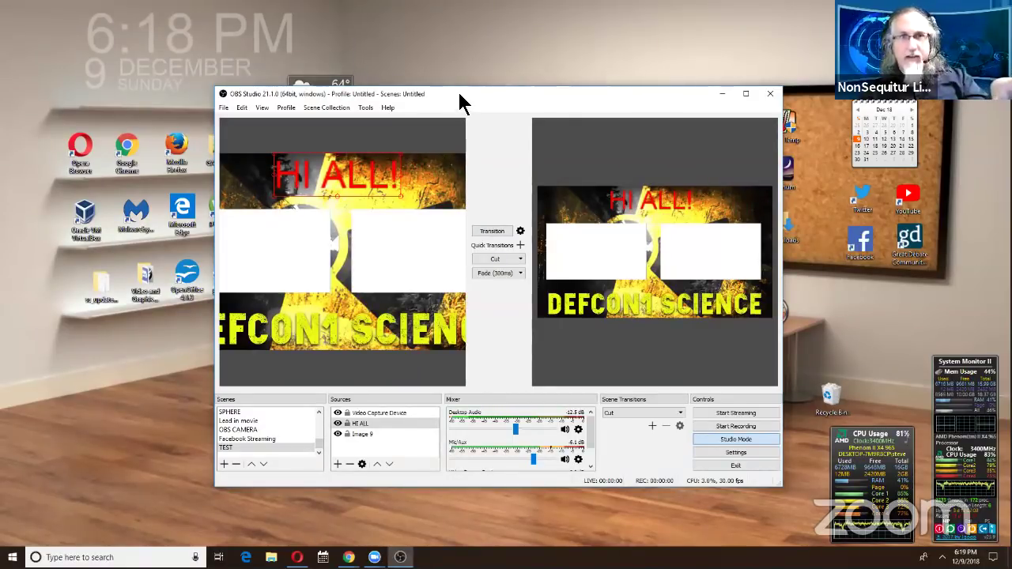
- Turn off Studio Mode to return to the single canvas view
{"action": "left_click_drag", "start_coordinate": [477, 102], "coordinate": [902, 126]}
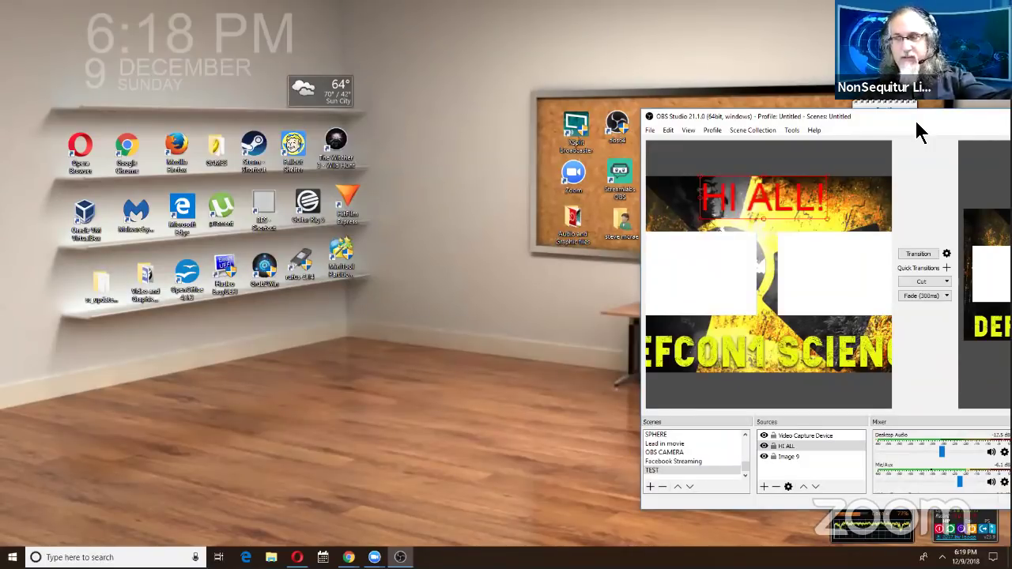
{"action": "left_click_drag", "start_coordinate": [917, 124], "coordinate": [495, 106]}
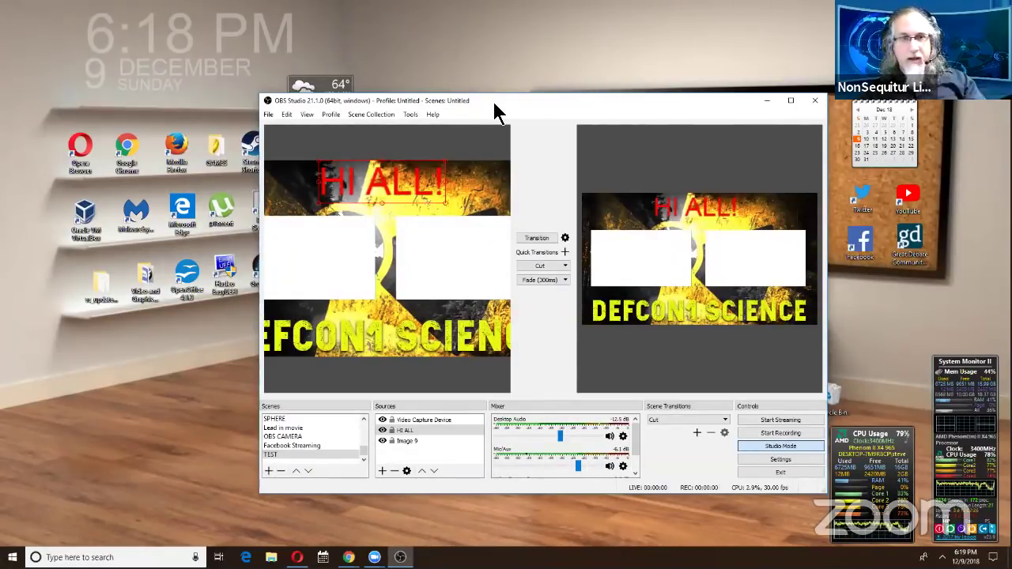
{"action": "left_click", "coordinate": [763, 446]}
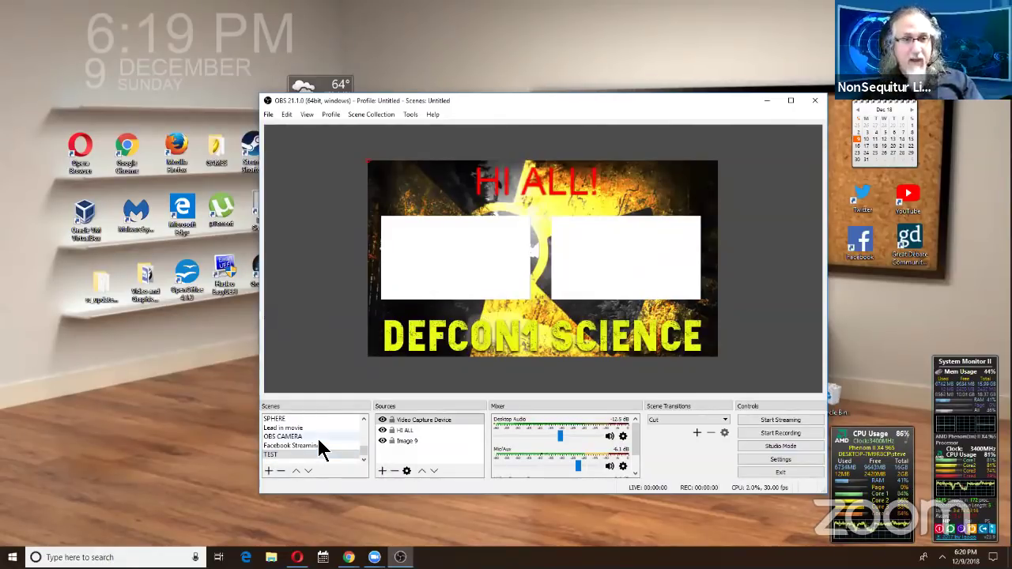
- Switch through the BLANK and DEFCON FULL INTRO scenes to the DEFCON 1 MAIN scene
{"action": "scroll", "coordinate": [320, 447], "scroll_direction": "up", "scroll_amount": 5}
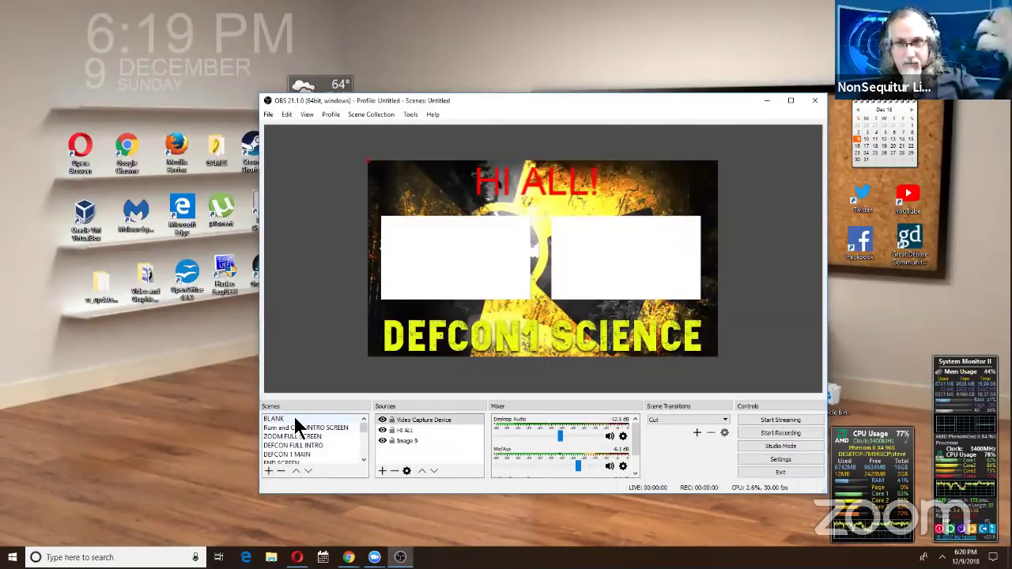
{"action": "left_click", "coordinate": [295, 420]}
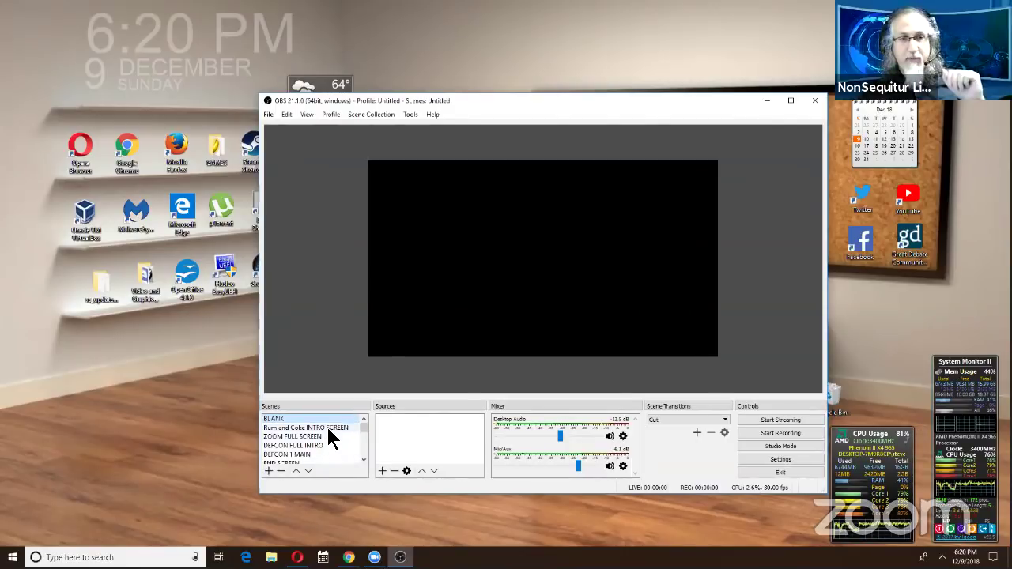
{"action": "left_click", "coordinate": [315, 445]}
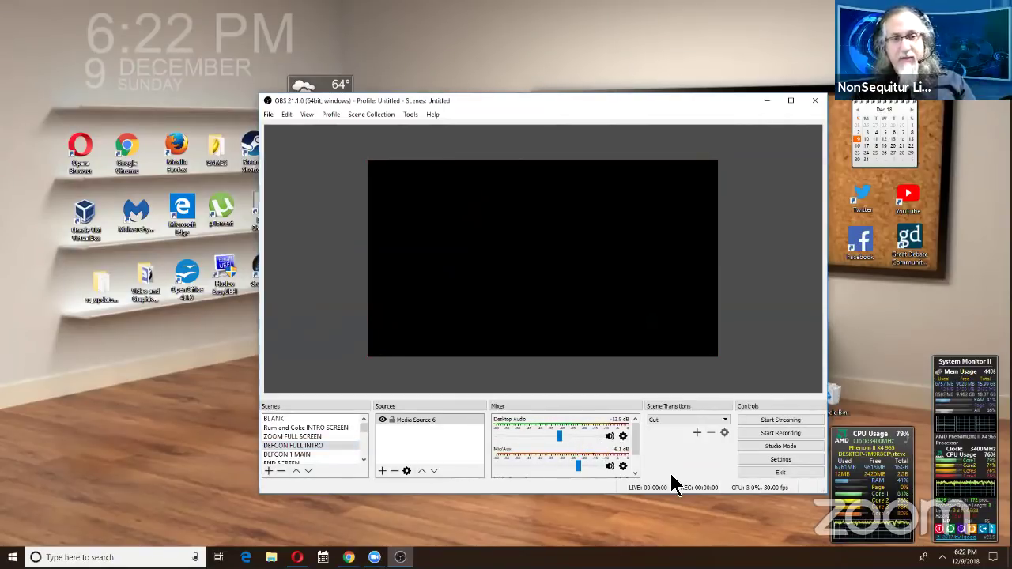
{"action": "left_click", "coordinate": [269, 455]}
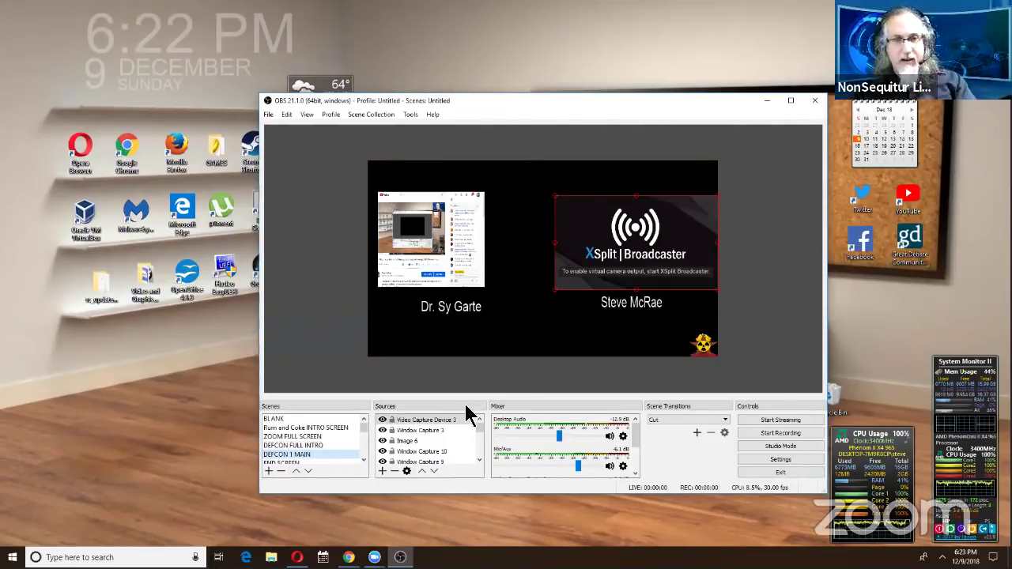
- Add an Image source with the default name to the DEFCON 1 MAIN scene, using the Defcon 1 scince layout picture
{"action": "left_click", "coordinate": [384, 471]}
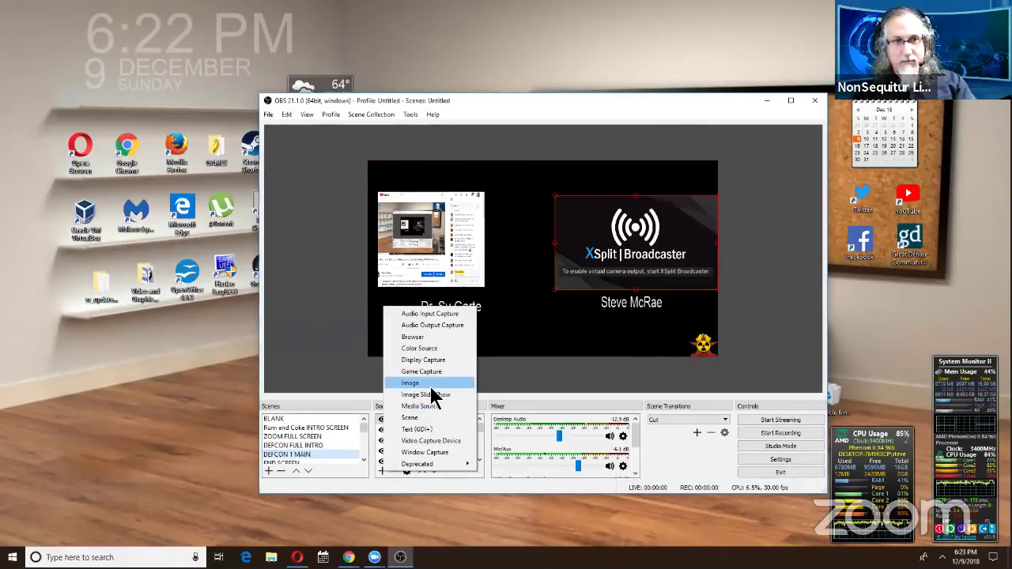
{"action": "left_click", "coordinate": [412, 383]}
{"action": "left_click", "coordinate": [559, 375]}
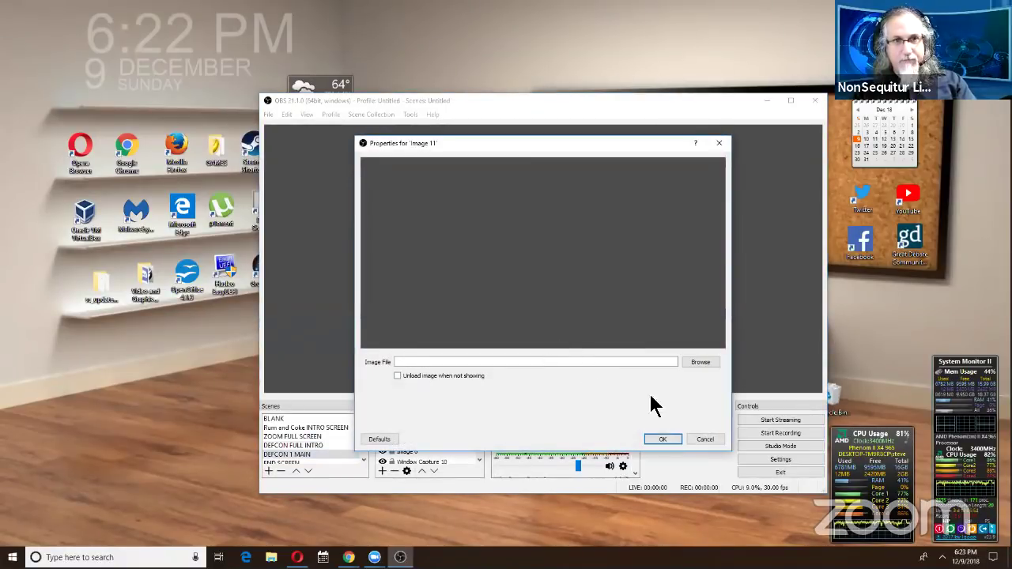
{"action": "left_click", "coordinate": [699, 362]}
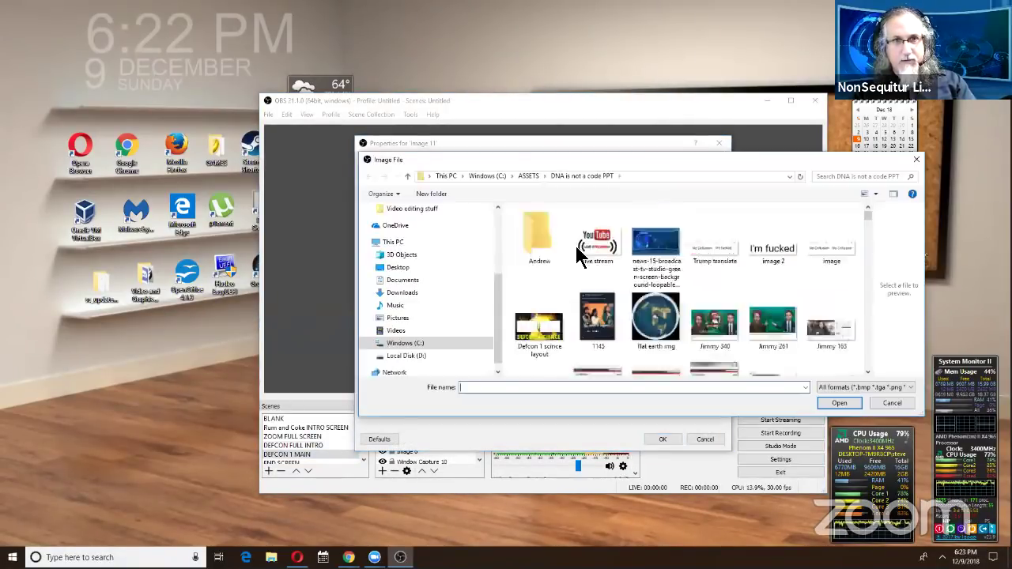
{"action": "double_click", "coordinate": [543, 326]}
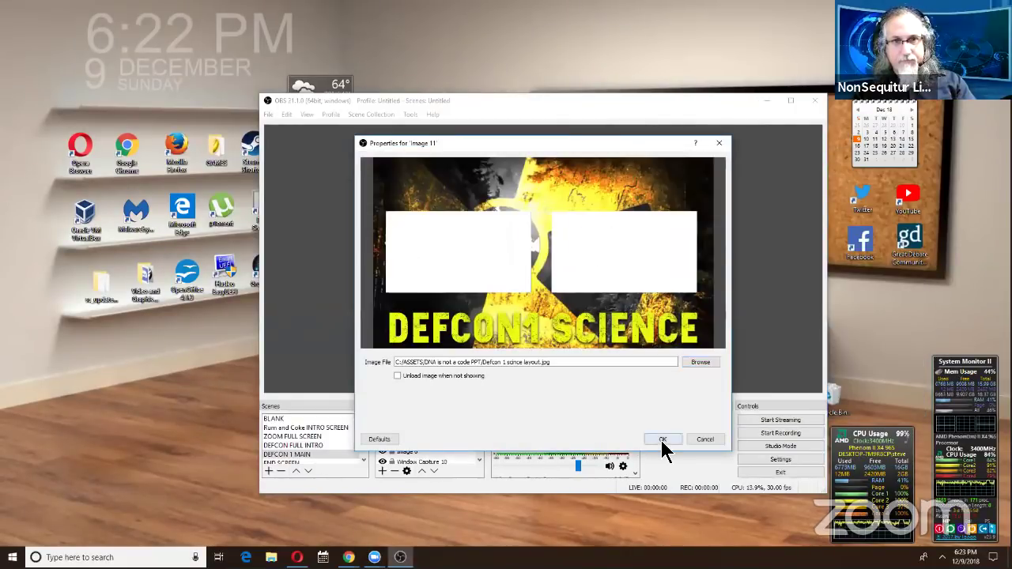
{"action": "left_click", "coordinate": [663, 440]}
- Enlarge the layout image to fill the canvas and move it down the source order behind the captures and name texts
{"action": "left_click_drag", "start_coordinate": [600, 296], "coordinate": [721, 360]}
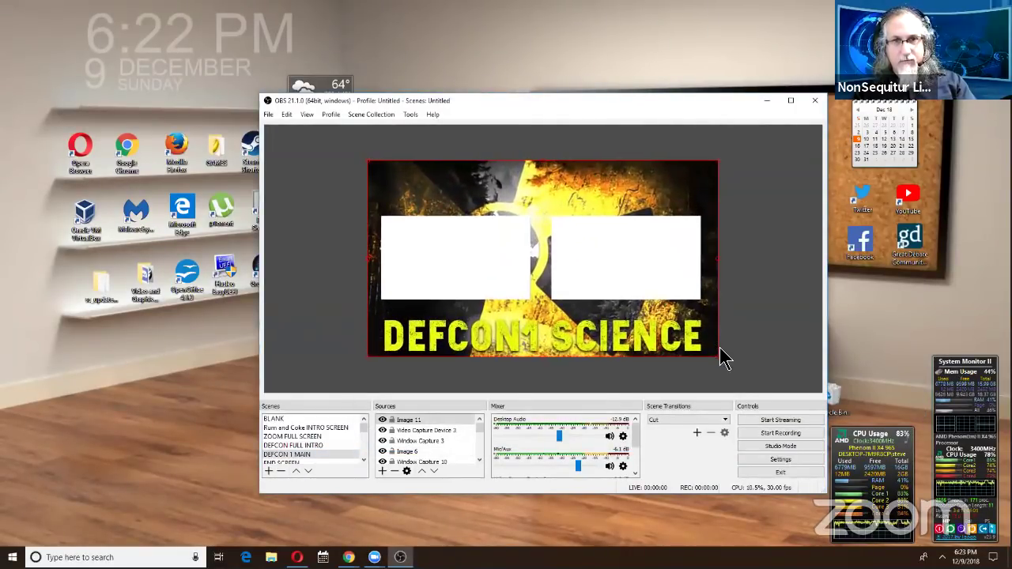
{"action": "left_click", "coordinate": [434, 472]}
{"action": "left_click", "coordinate": [433, 472]}
{"action": "left_click", "coordinate": [434, 472]}
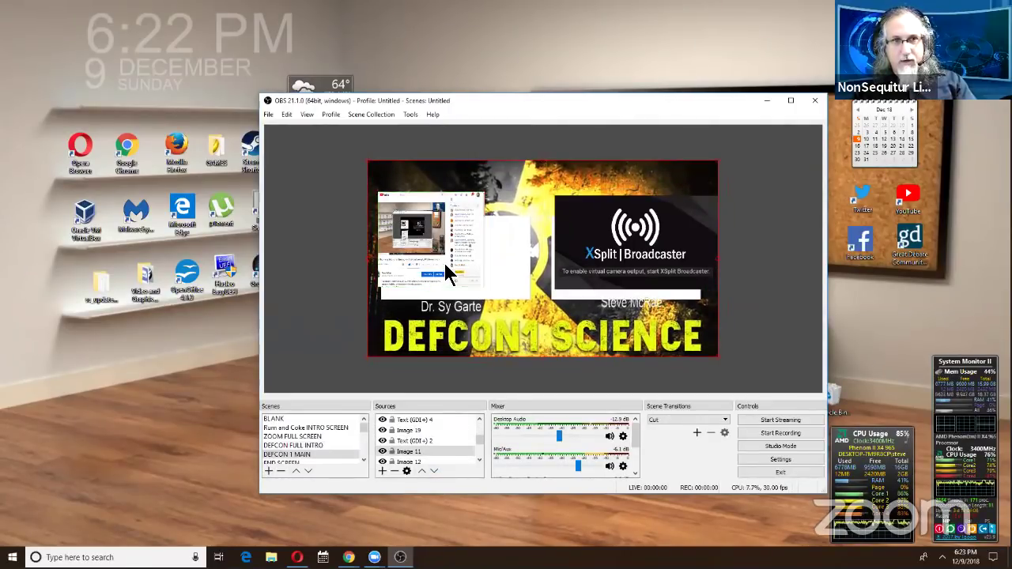
- Move the browser window capture onto the layout's left white box and enlarge it to about the box's size
{"action": "left_click_drag", "start_coordinate": [462, 252], "coordinate": [468, 271]}
{"action": "left_click_drag", "start_coordinate": [494, 214], "coordinate": [532, 266]}
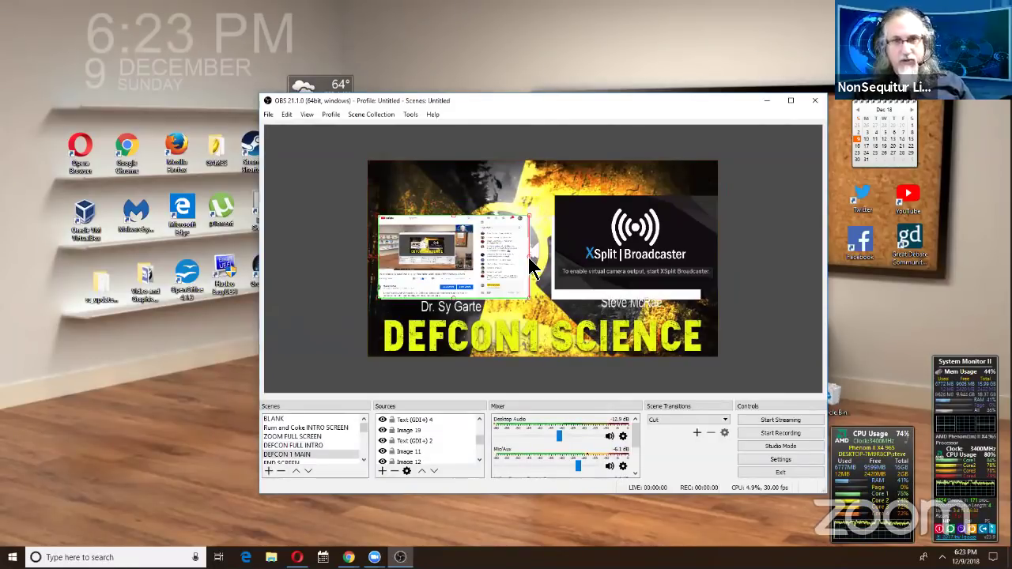
- Shift the browser window capture over the left white box and crop off its top edge and chat column
{"action": "mouse_move", "coordinate": [531, 267]}
{"action": "left_mouse_down"}
{"action": "mouse_move", "coordinate": [570, 268]}
{"action": "mouse_move", "coordinate": [429, 271]}
{"action": "mouse_move", "coordinate": [485, 257]}
{"action": "mouse_move", "coordinate": [561, 261]}
{"action": "mouse_move", "coordinate": [548, 264]}
{"action": "left_mouse_up"}
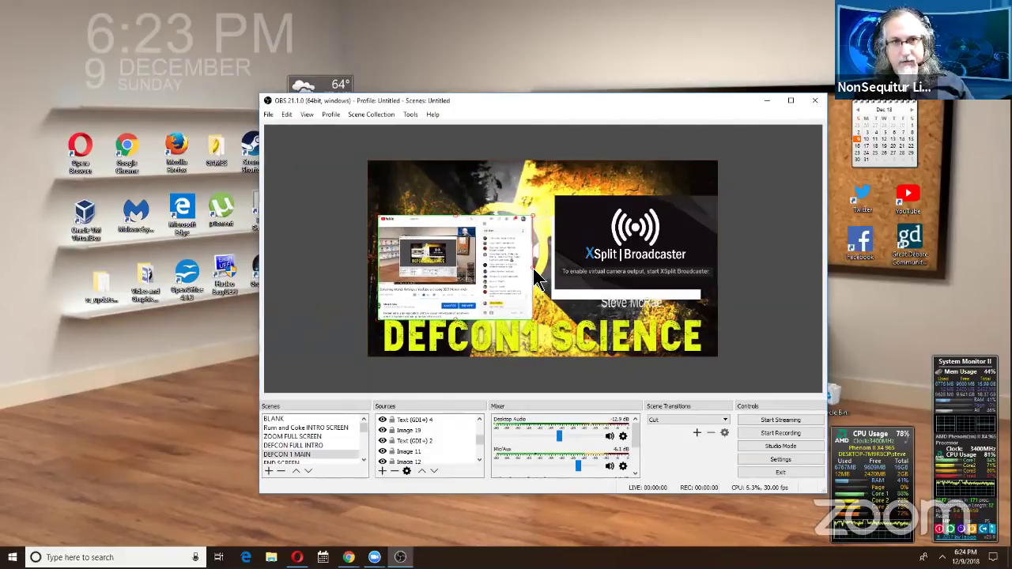
{"action": "key", "text": "super"}
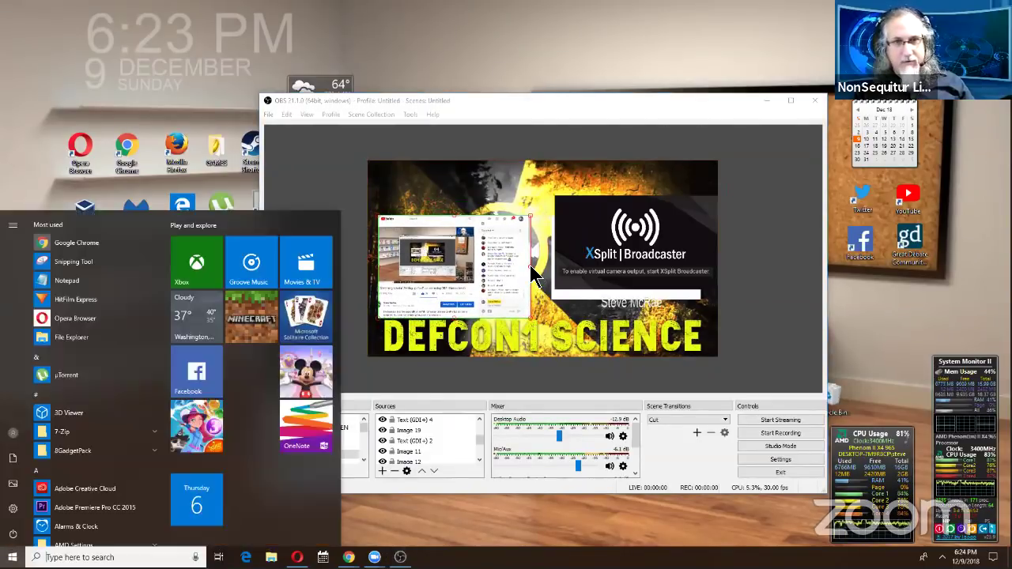
{"action": "left_click", "coordinate": [534, 277]}
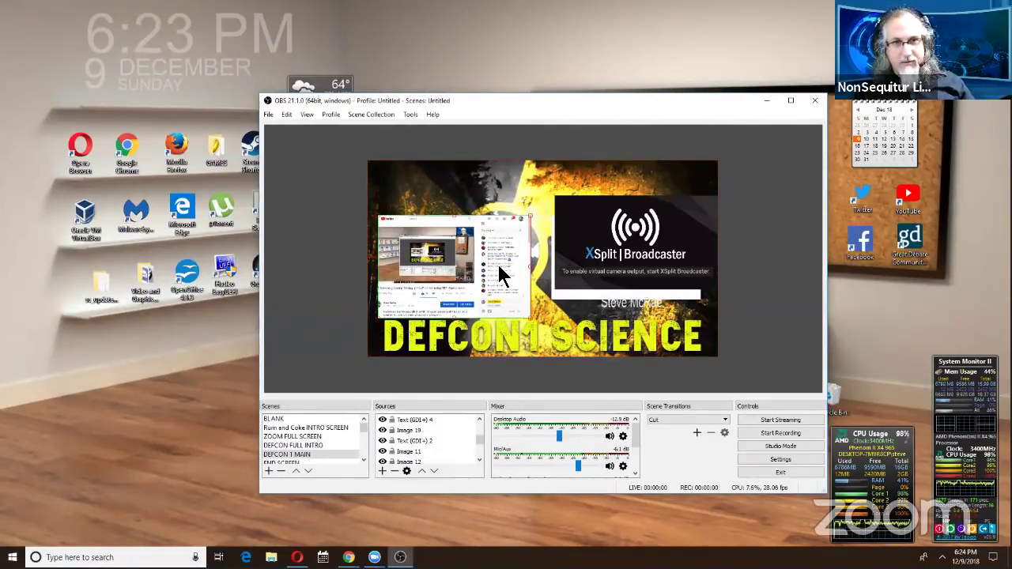
{"action": "left_click_drag", "start_coordinate": [496, 262], "coordinate": [518, 254]}
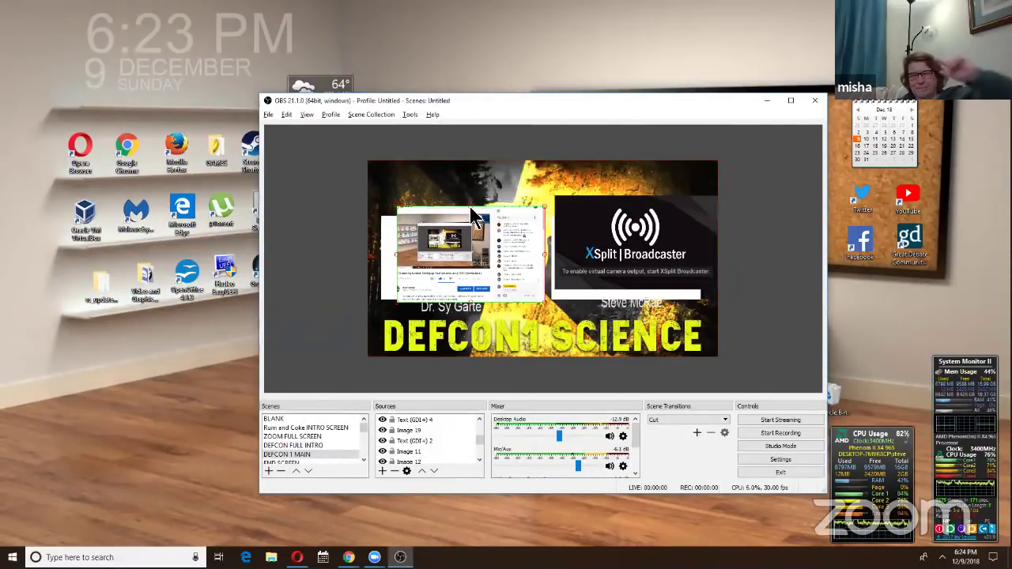
{"action": "mouse_move", "coordinate": [466, 234]}
{"action": "left_mouse_down"}
{"action": "mouse_move", "coordinate": [468, 194]}
{"action": "mouse_move", "coordinate": [468, 222]}
{"action": "left_mouse_up"}
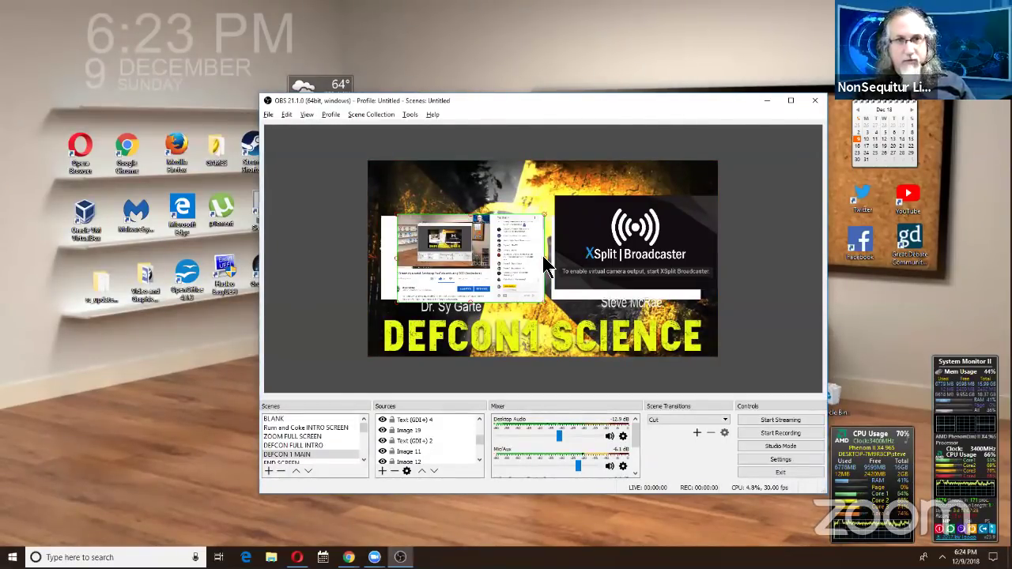
{"action": "left_click_drag", "start_coordinate": [543, 255], "coordinate": [491, 261]}
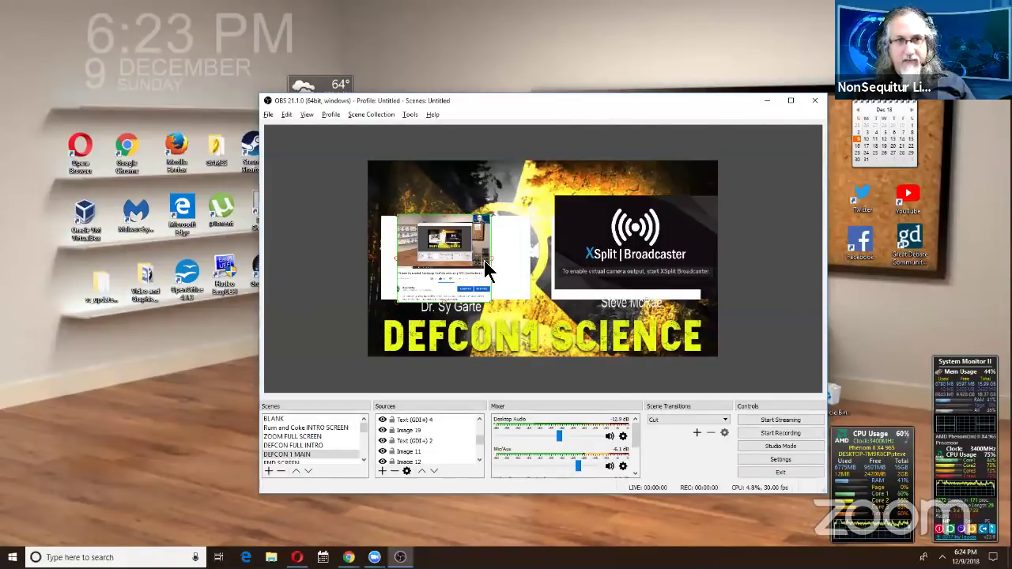
- Enlarge the browser window capture and squeeze its width so it ends beside the XSplit capture
{"action": "left_click_drag", "start_coordinate": [491, 300], "coordinate": [686, 277]}
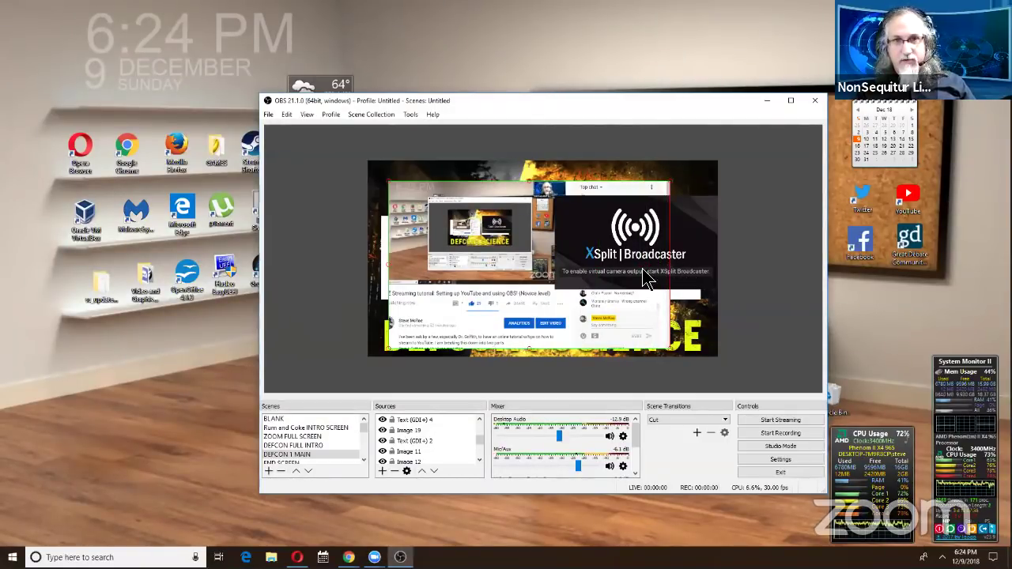
{"action": "left_click_drag", "start_coordinate": [644, 273], "coordinate": [551, 276]}
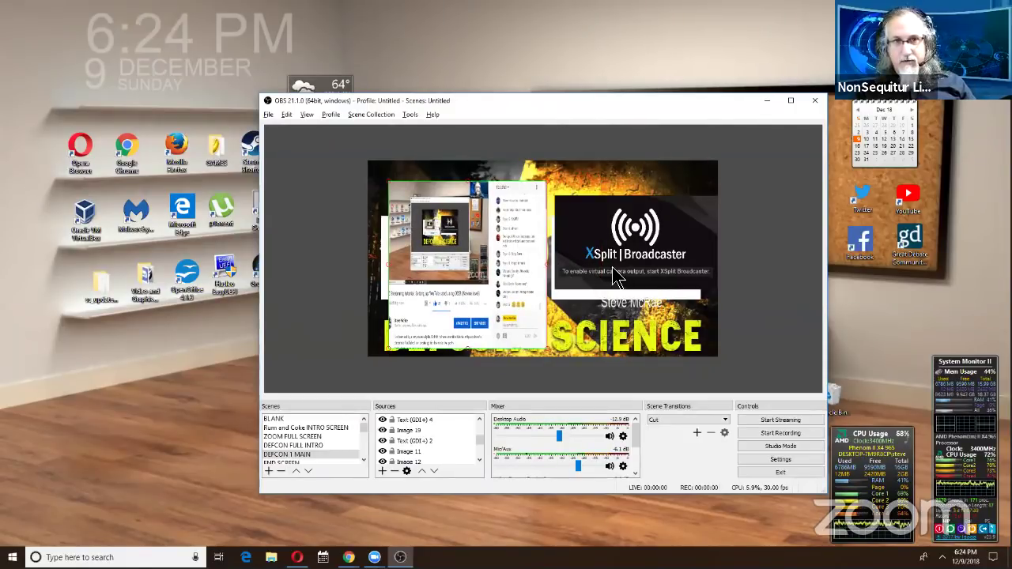
- Switch to the BLANK scene and minimize the OBS window
{"action": "left_click", "coordinate": [409, 451]}
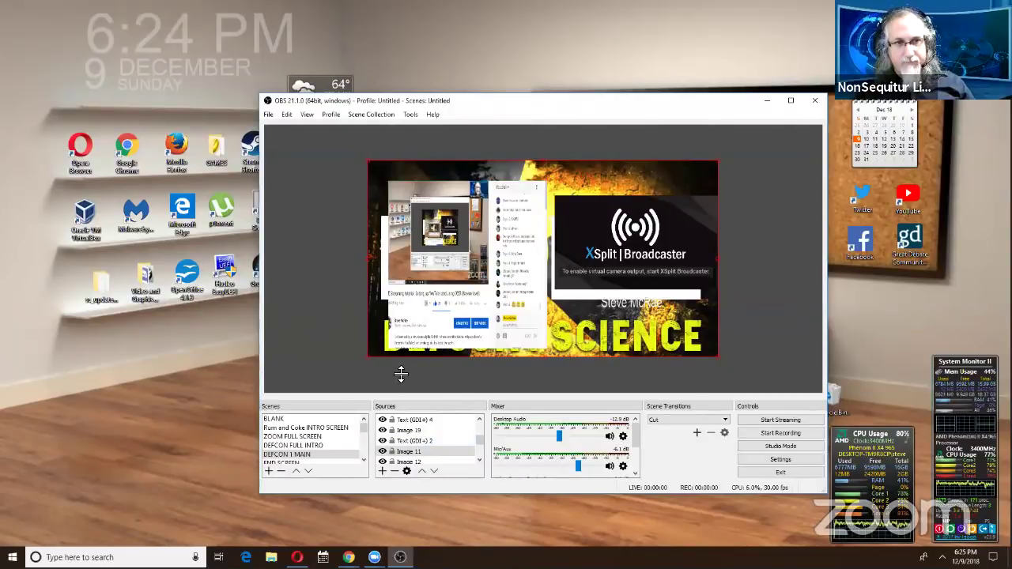
{"action": "left_click", "coordinate": [316, 418]}
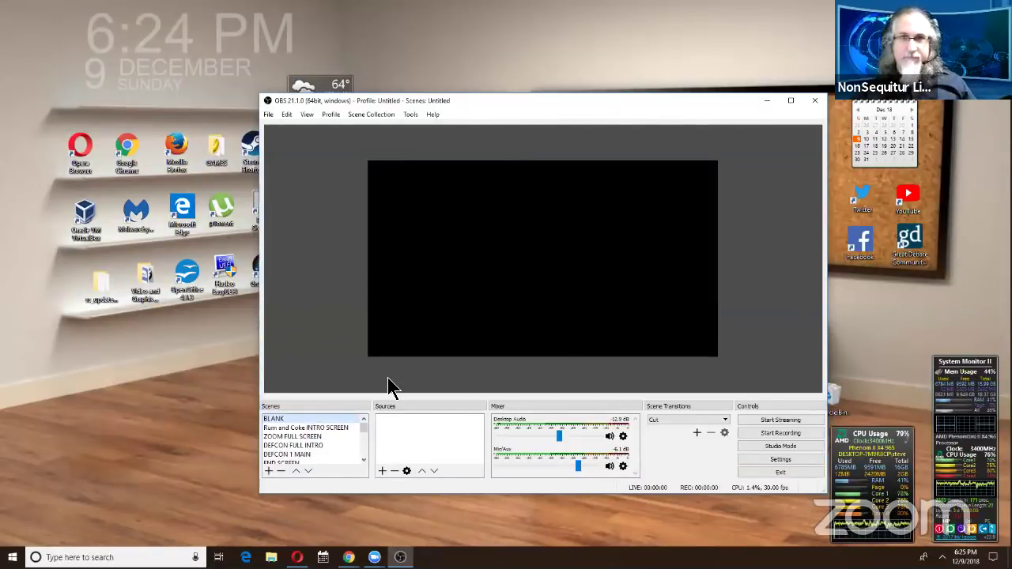
{"action": "left_click", "coordinate": [757, 105]}
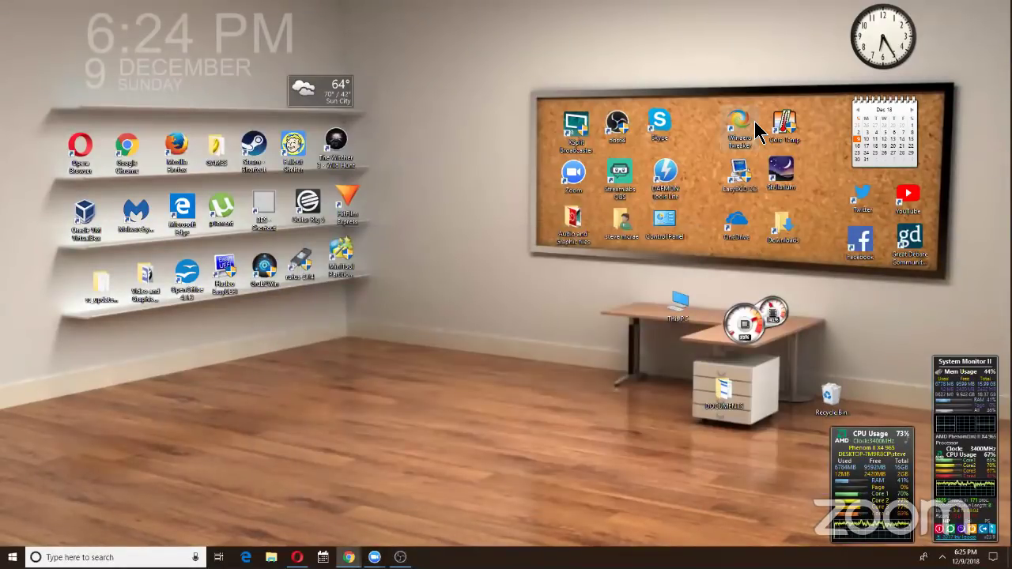
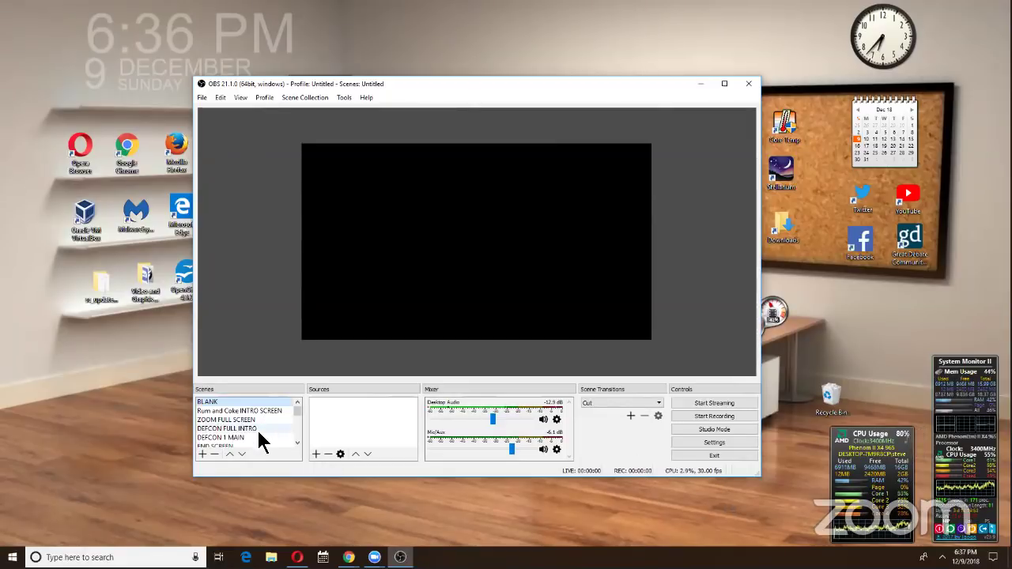
- Switch through the Rum and Coke INTRO SCREEN scene to the ZOOM FULL SCREEN scene
{"action": "scroll", "coordinate": [228, 439], "scroll_direction": "down", "scroll_amount": 1}
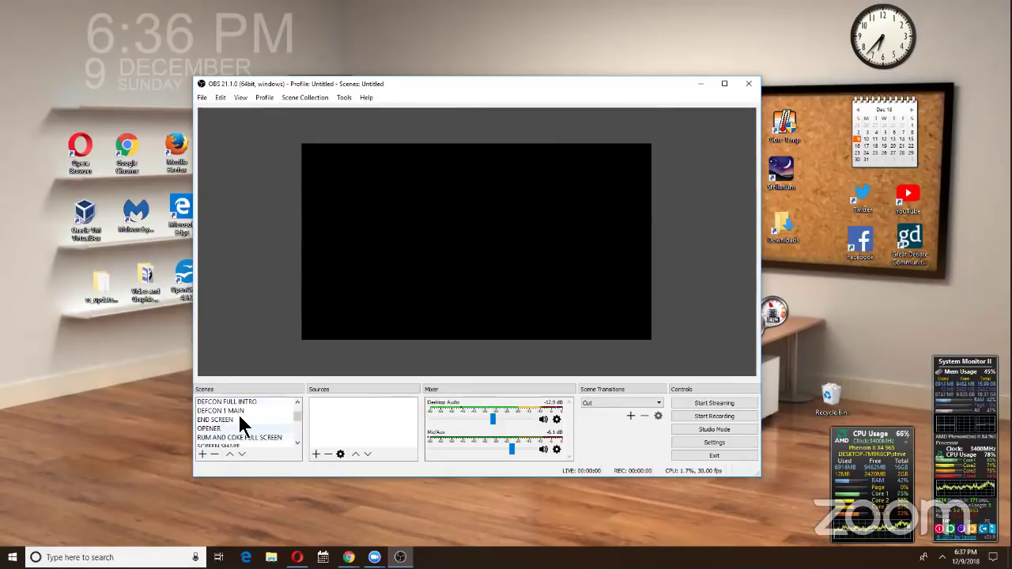
{"action": "scroll", "coordinate": [241, 425], "scroll_direction": "up", "scroll_amount": 1}
{"action": "left_click", "coordinate": [243, 411]}
{"action": "left_click", "coordinate": [237, 420]}
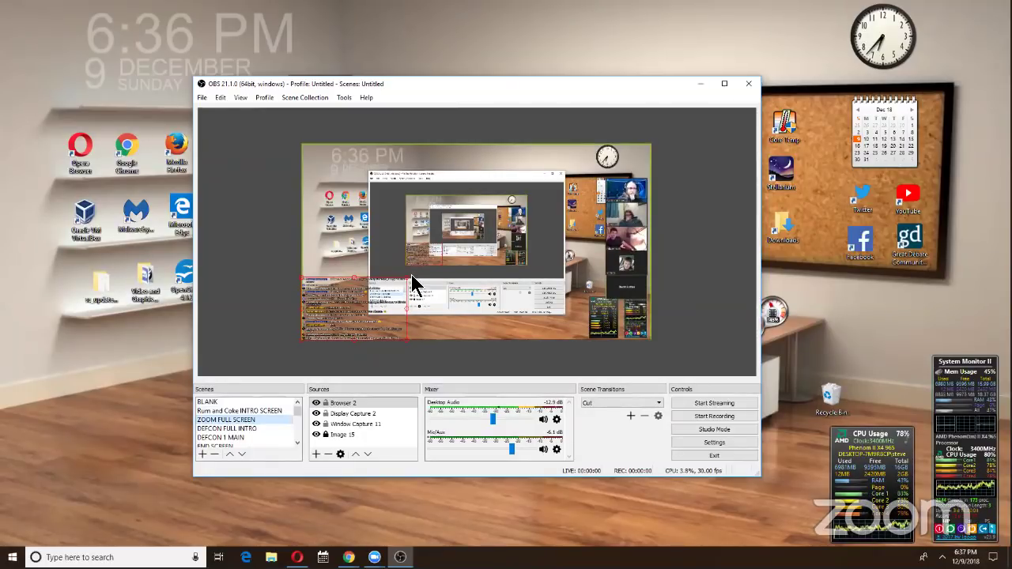
- Locate the VirtualCam entry among the OBS tools without opening it
{"action": "left_click", "coordinate": [340, 98]}
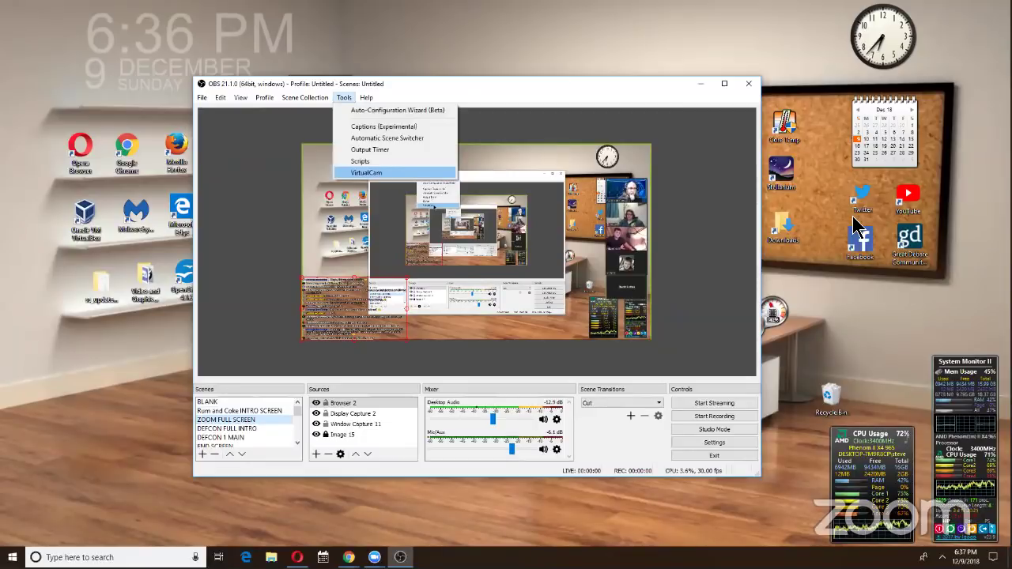
{"action": "key", "text": "alt+Tab"}
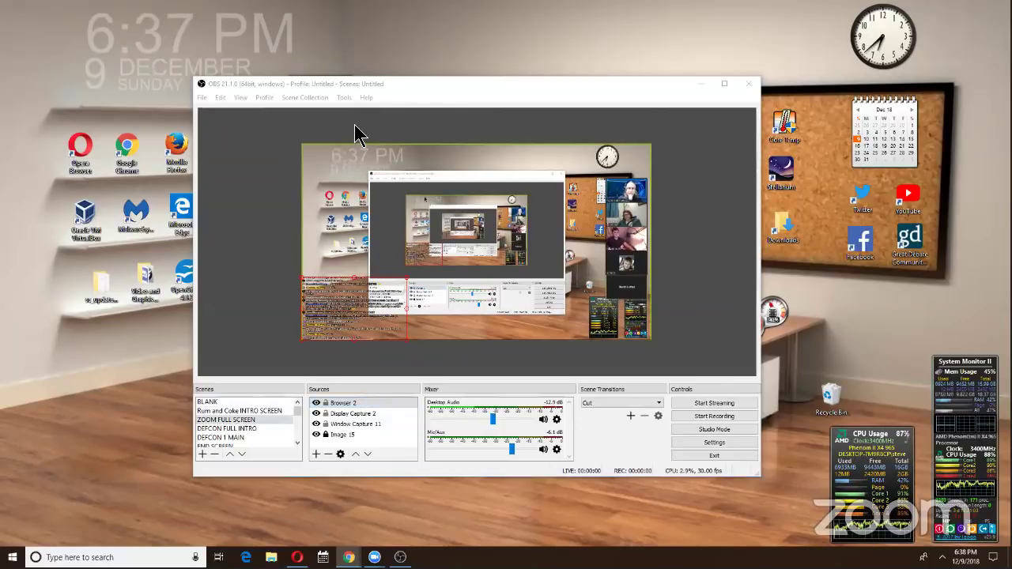
{"action": "left_click", "coordinate": [344, 98]}
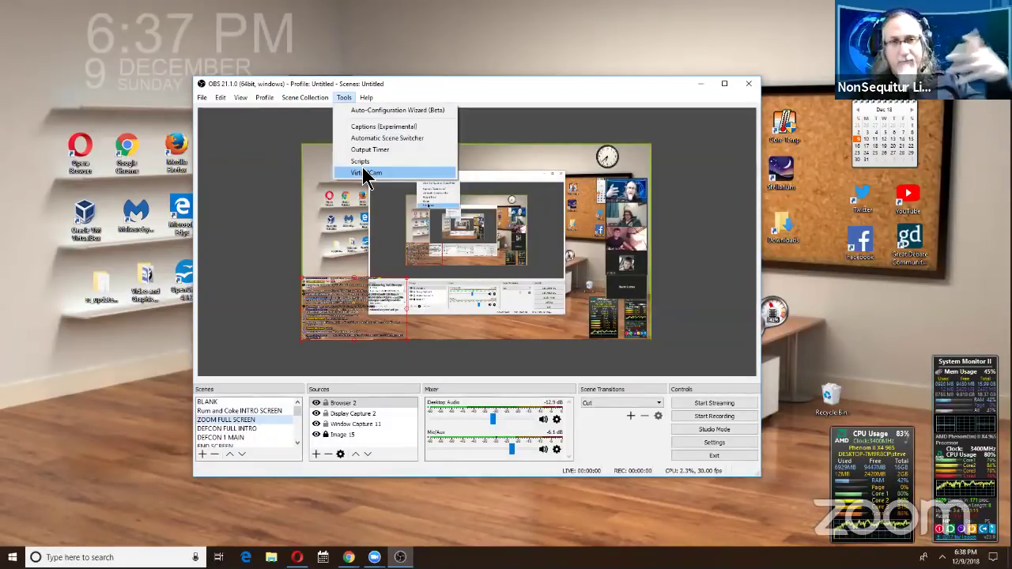
{"action": "left_click", "coordinate": [430, 459]}
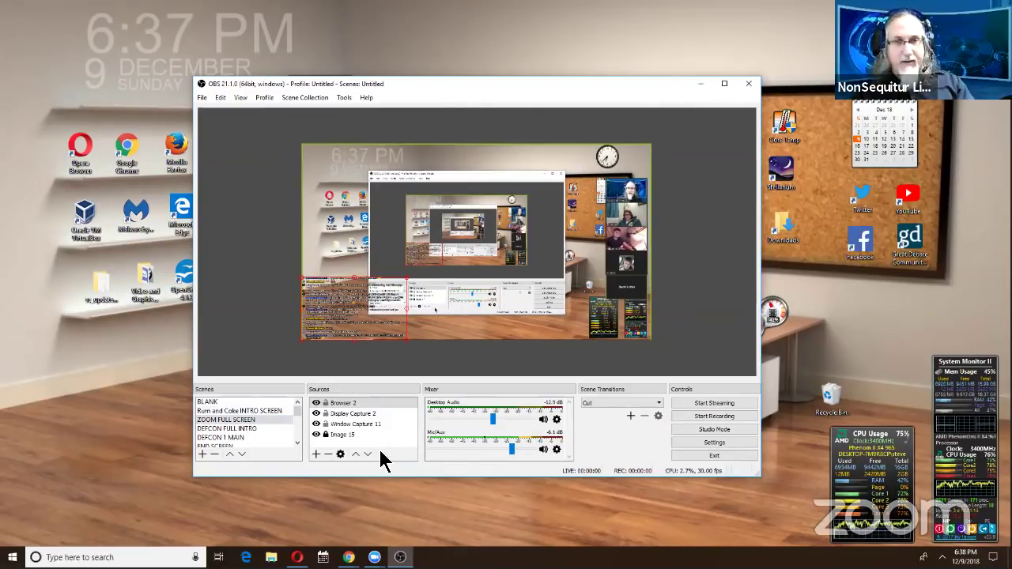
- Examine the custom CSS in the Browser 2 source's properties and close them without saving
{"action": "right_click", "coordinate": [339, 405]}
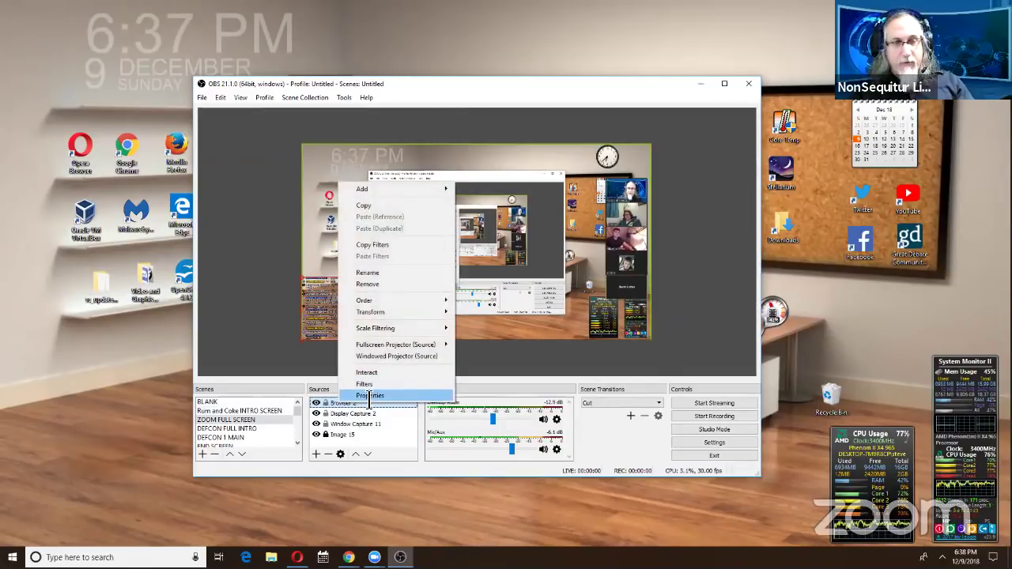
{"action": "left_click", "coordinate": [366, 396]}
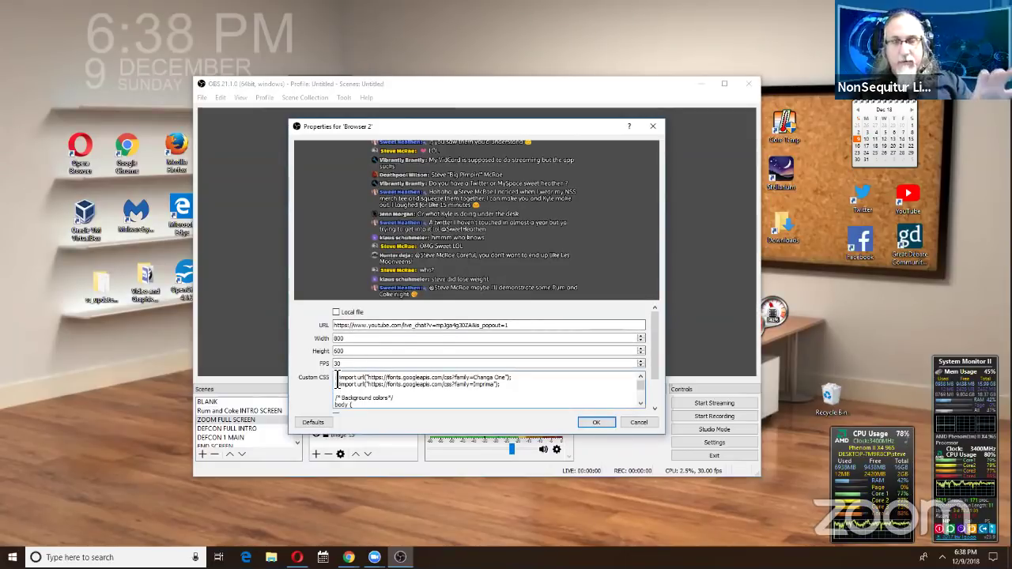
{"action": "key", "text": "ctrl+a"}
{"action": "key", "text": "ctrl+v"}
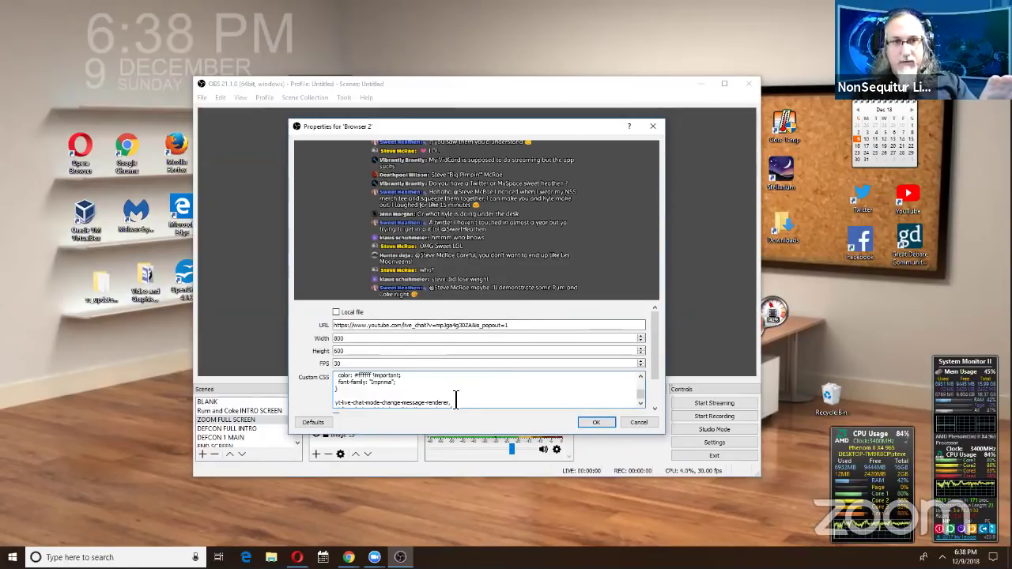
{"action": "scroll", "coordinate": [455, 397], "scroll_direction": "up", "scroll_amount": 3}
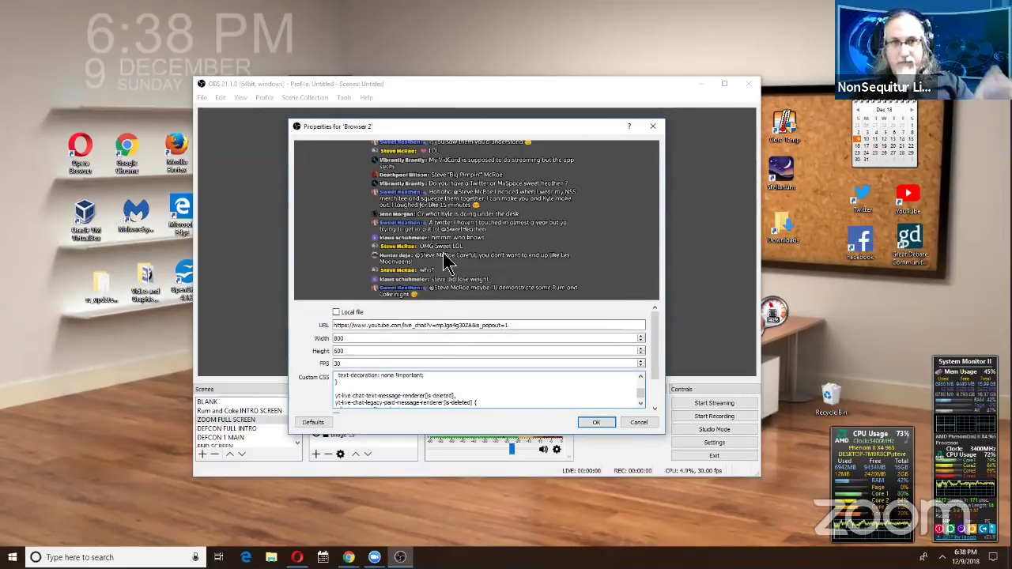
{"action": "left_click", "coordinate": [636, 422]}
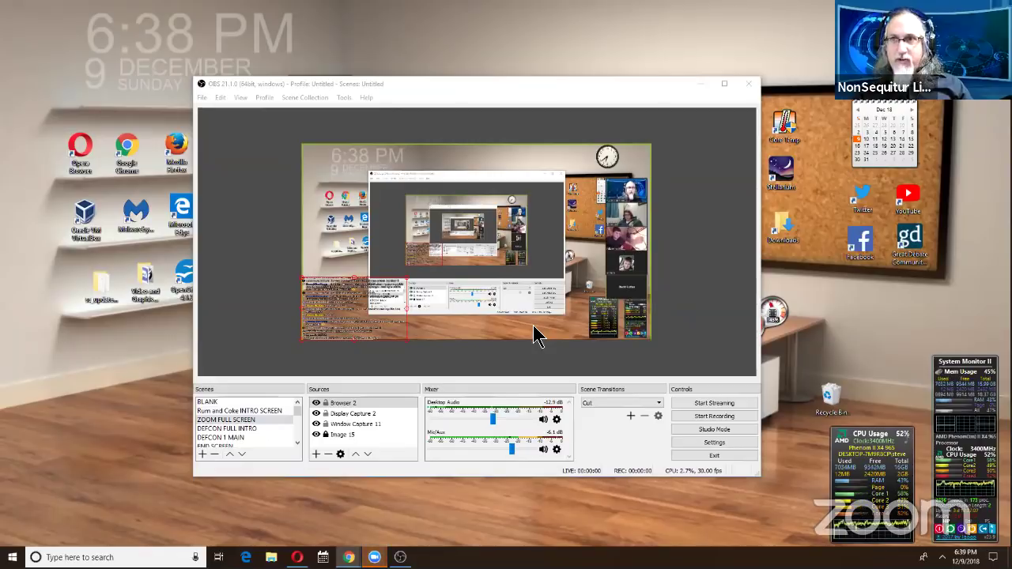
- Switch to the Chat v2.0 Style Generator page in Chrome and select the generated CSS code
{"action": "left_click", "coordinate": [349, 557]}
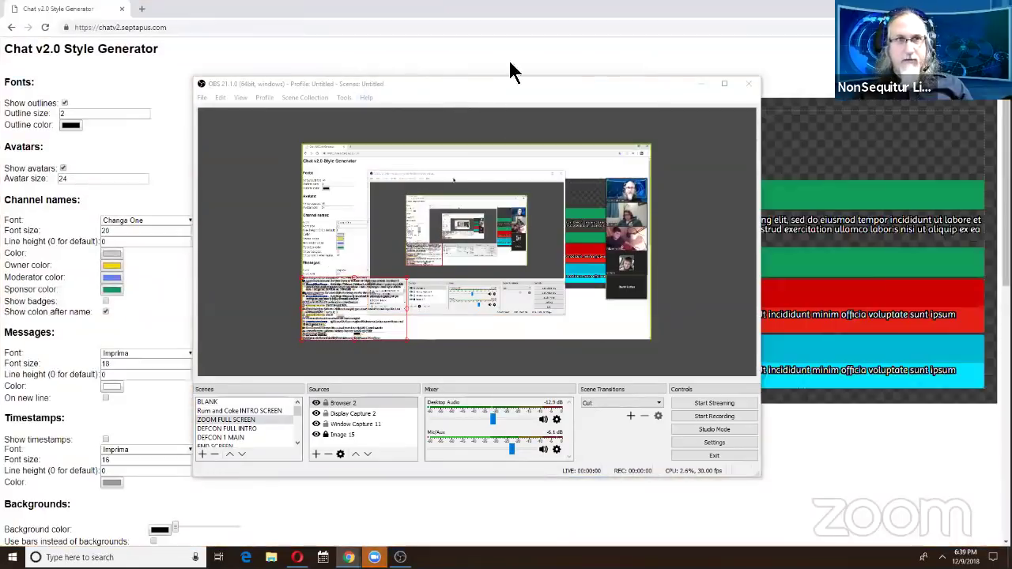
{"action": "left_click", "coordinate": [700, 83]}
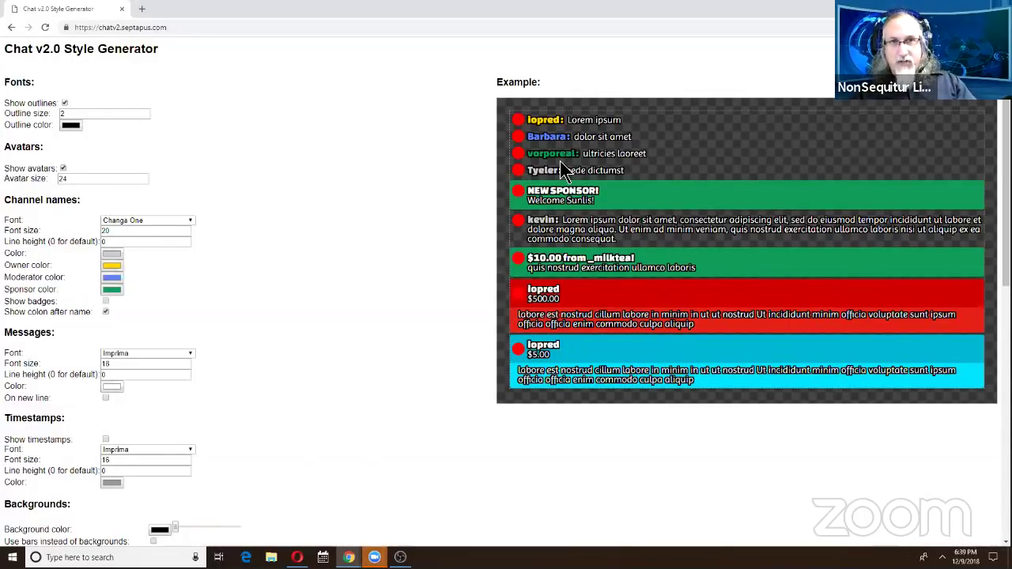
{"action": "scroll", "coordinate": [318, 220], "scroll_direction": "down", "scroll_amount": 3}
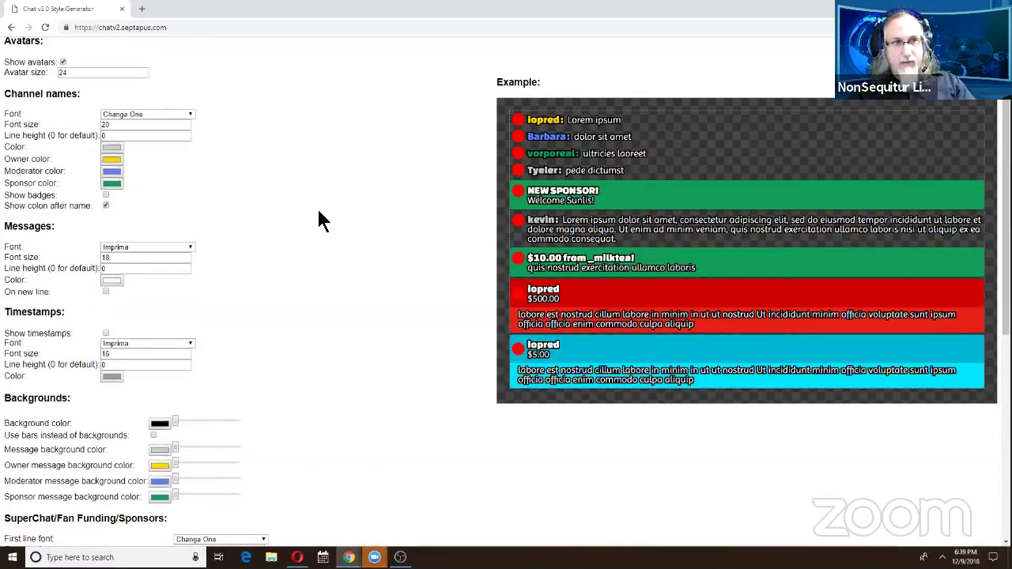
{"action": "scroll", "coordinate": [319, 220], "scroll_direction": "down", "scroll_amount": 5}
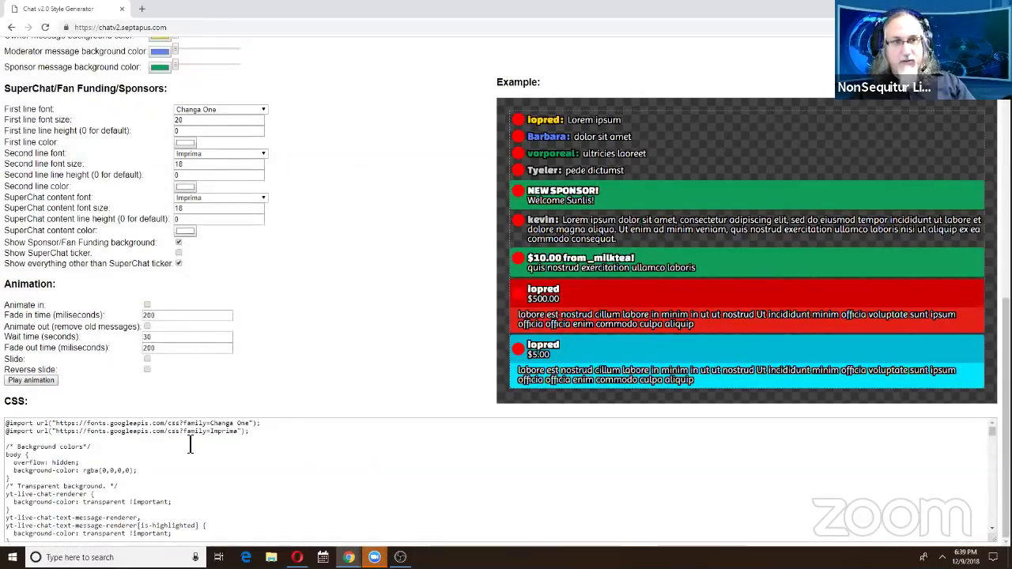
{"action": "left_click_drag", "start_coordinate": [7, 424], "coordinate": [296, 520]}
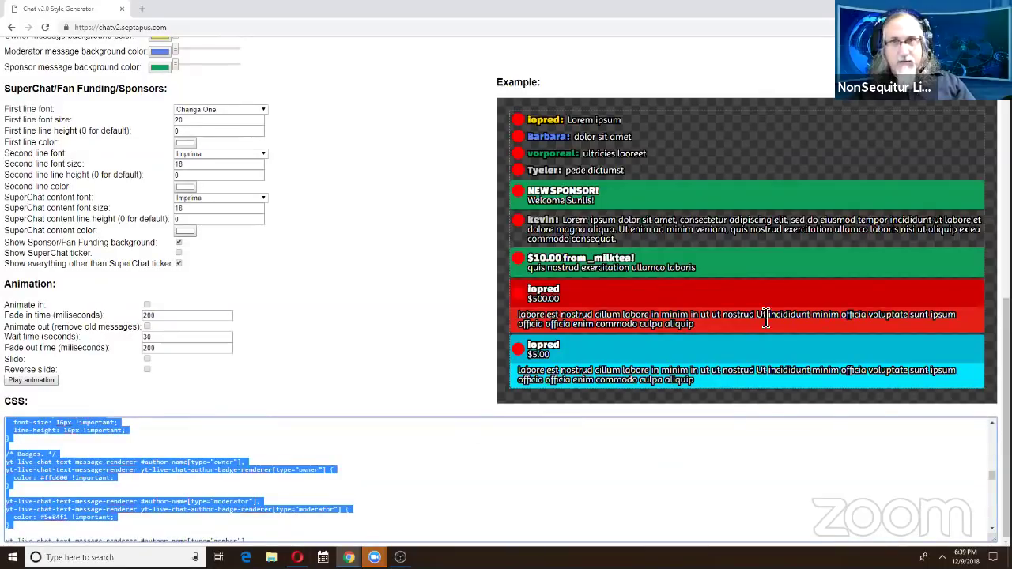
- Return to OBS, review where the CSS goes in the Browser 2 properties, and cancel the dialog
{"action": "key", "text": "super+d"}
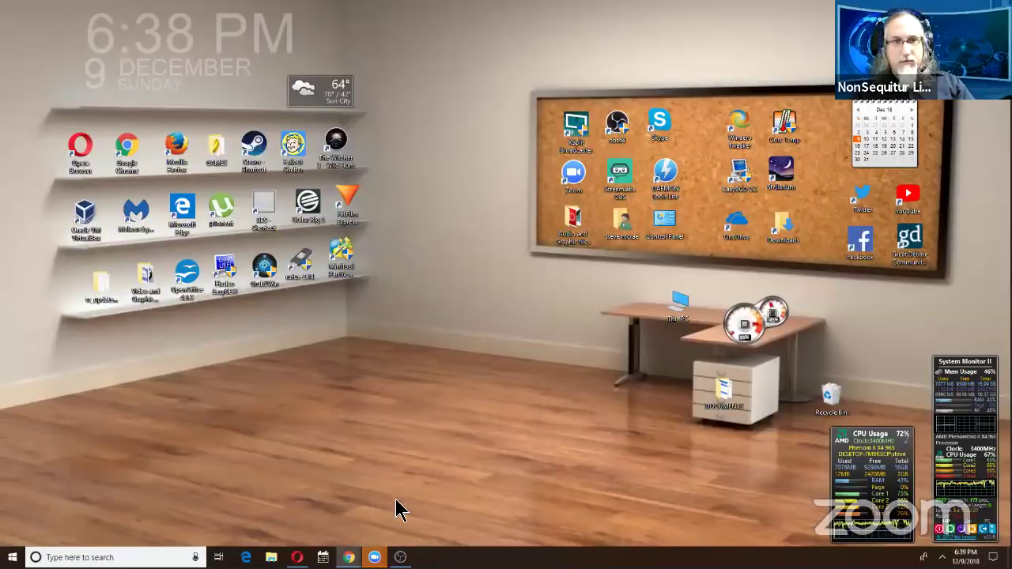
{"action": "left_click", "coordinate": [401, 557]}
{"action": "right_click", "coordinate": [358, 409]}
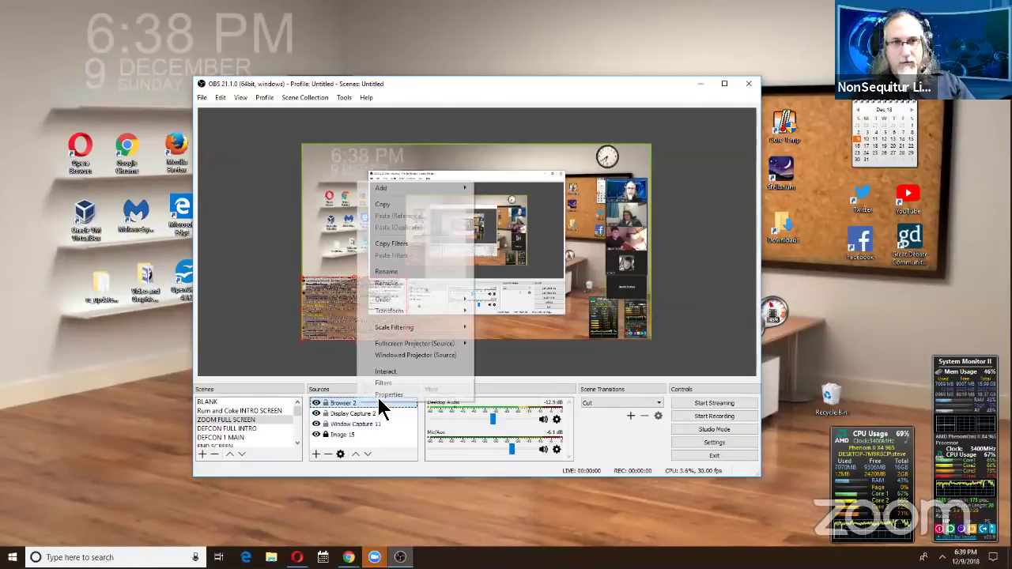
{"action": "left_click", "coordinate": [379, 395]}
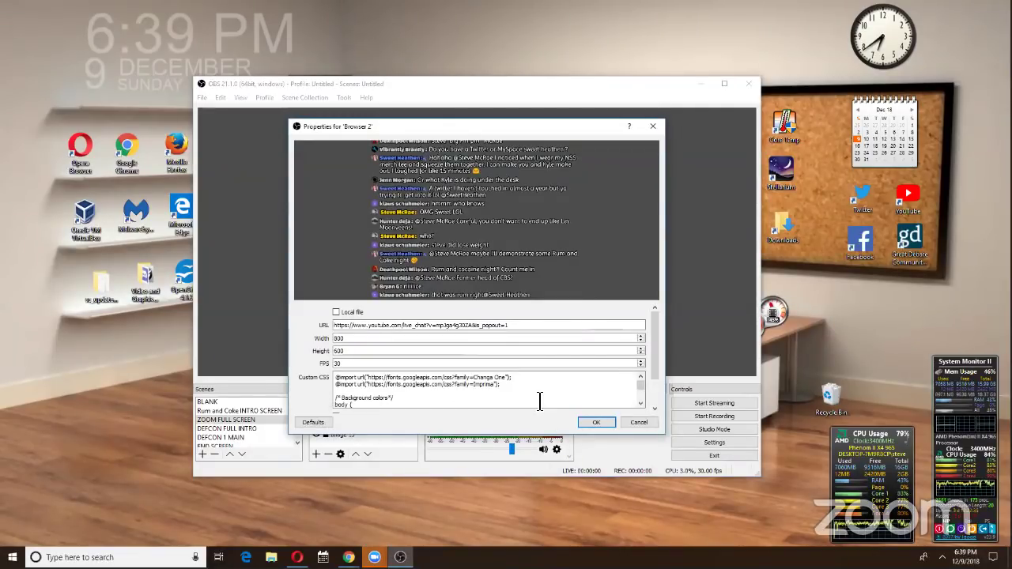
{"action": "left_click", "coordinate": [627, 422]}
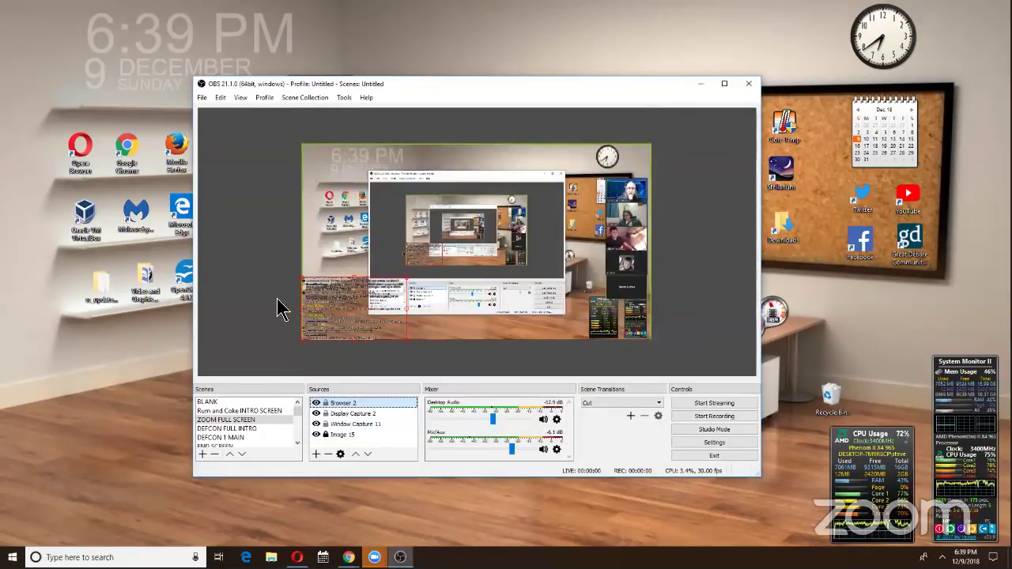